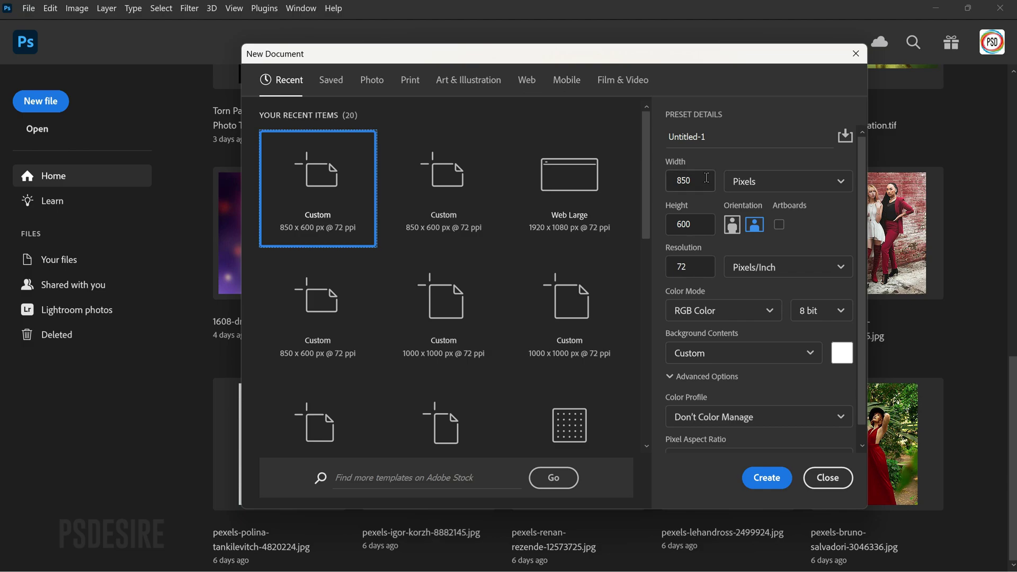
Set the new document's size to 850 pixels wide by 600 pixels high.
left_click(706, 178)
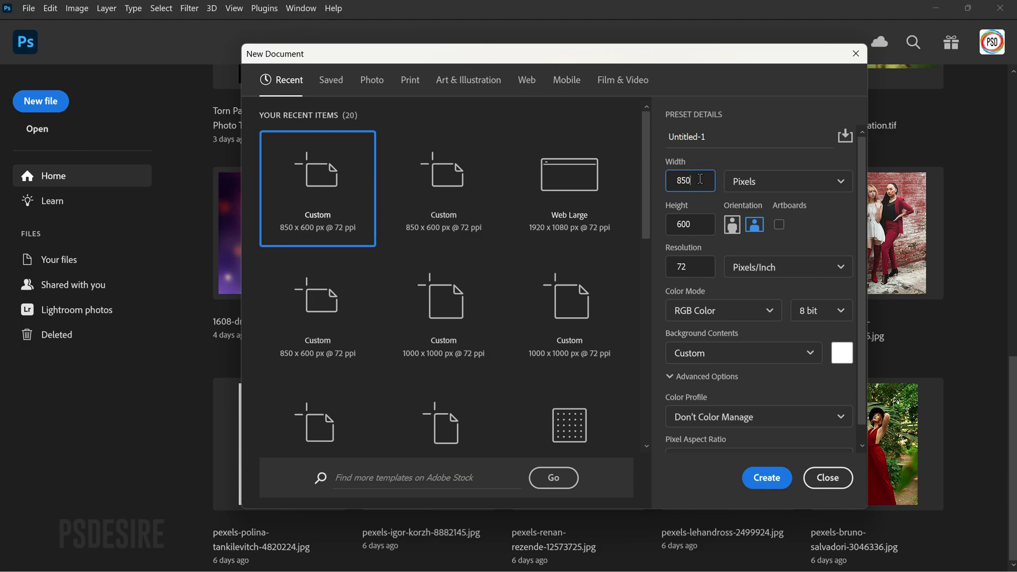
double_click(701, 179)
double_click(700, 219)
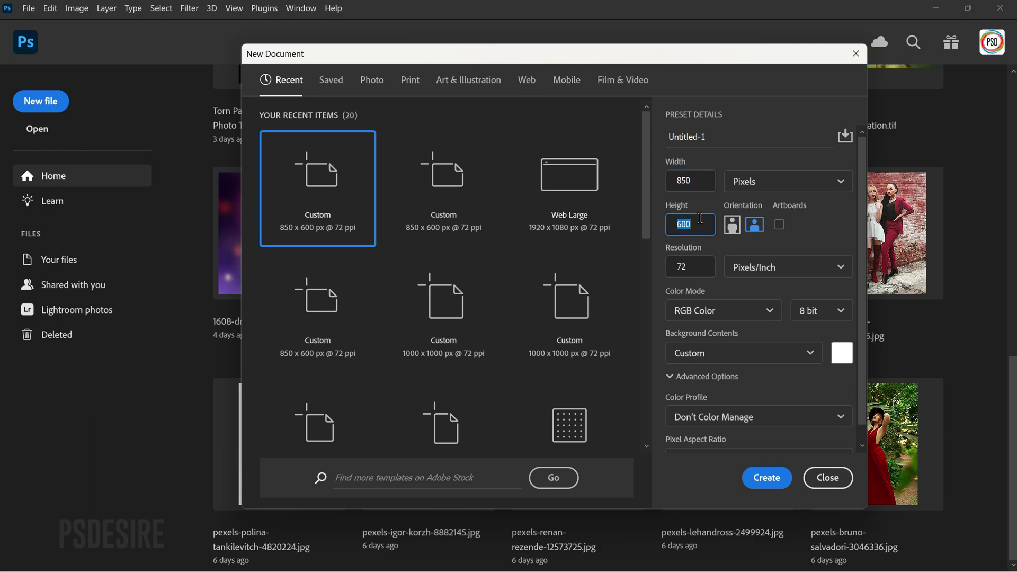
left_click(699, 182)
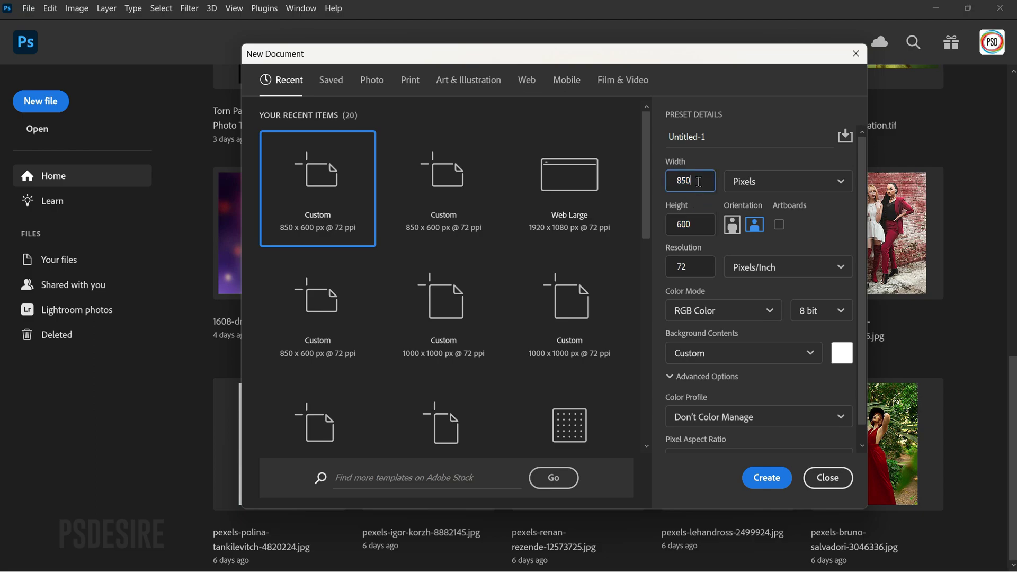
left_click(706, 225)
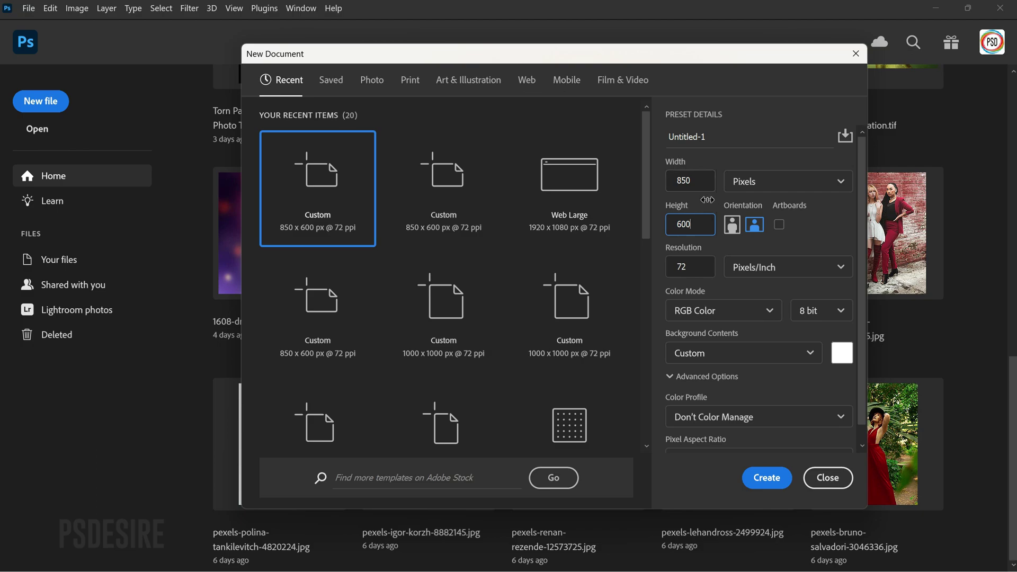
Set the new document's resolution to 72 Pixels/Inch.
left_click(670, 247)
left_click(732, 268)
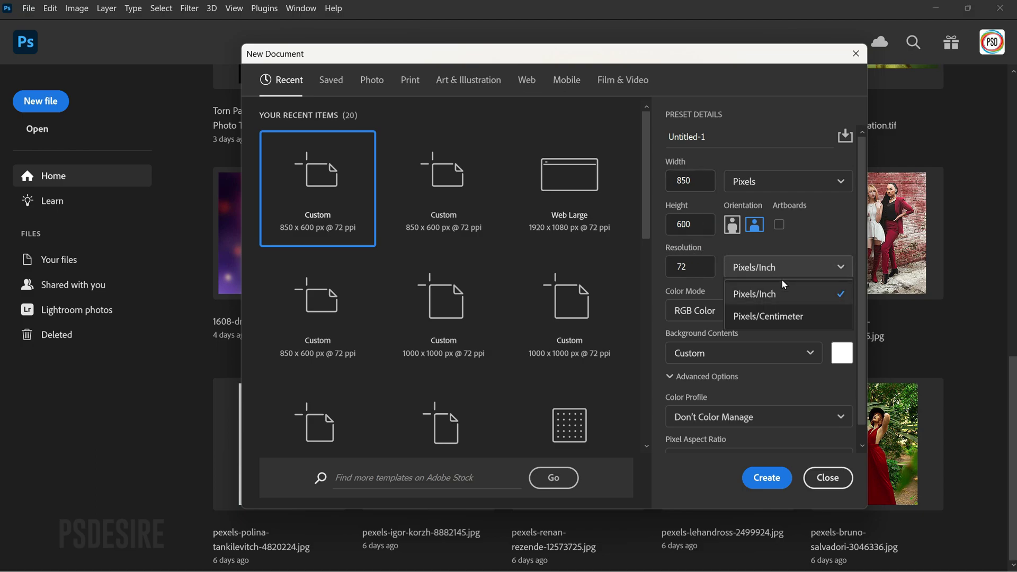
left_click(787, 298)
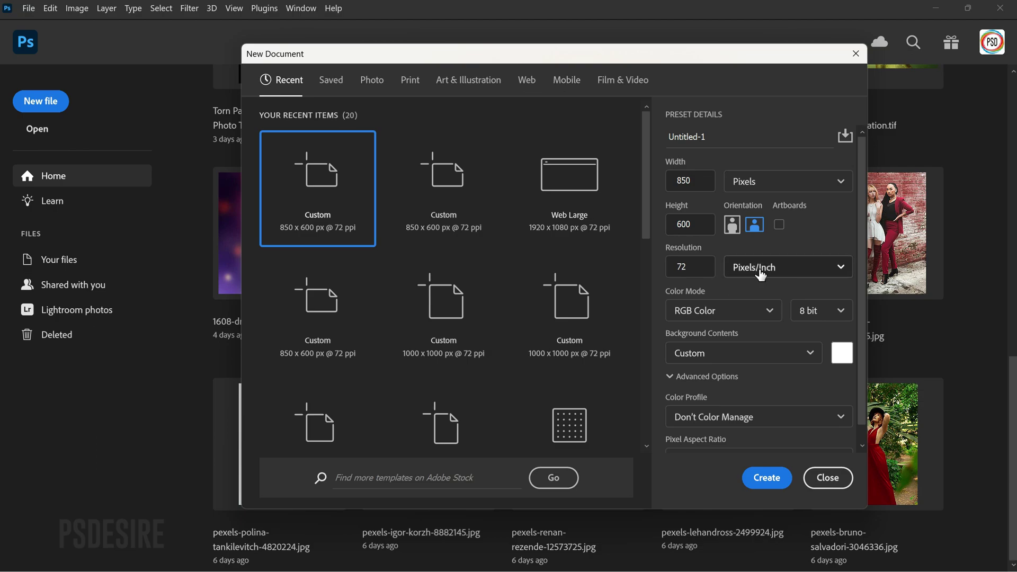
left_click(700, 267)
left_click_drag(675, 268, 695, 268)
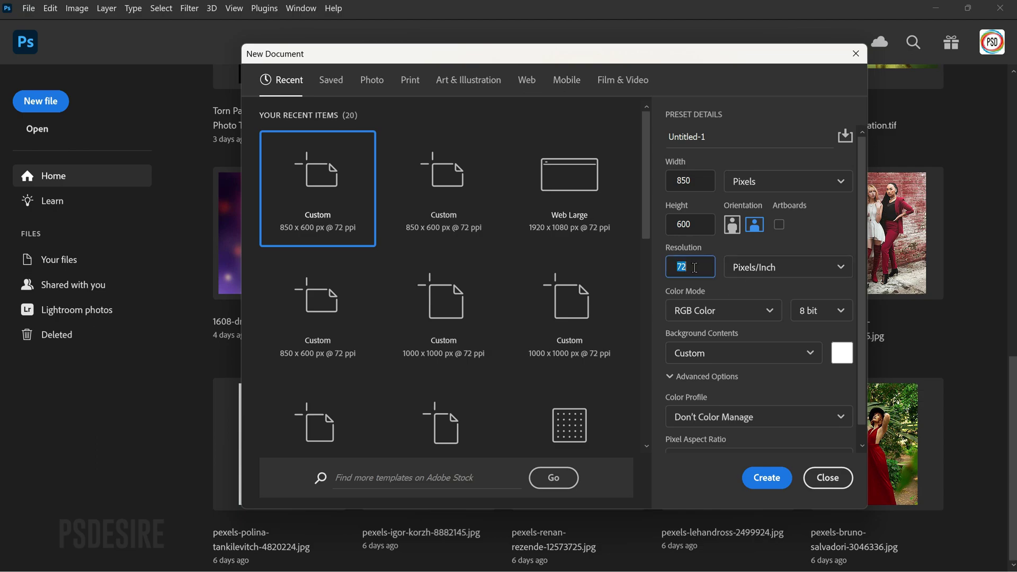
left_click(703, 268)
double_click(703, 269)
left_click(702, 270)
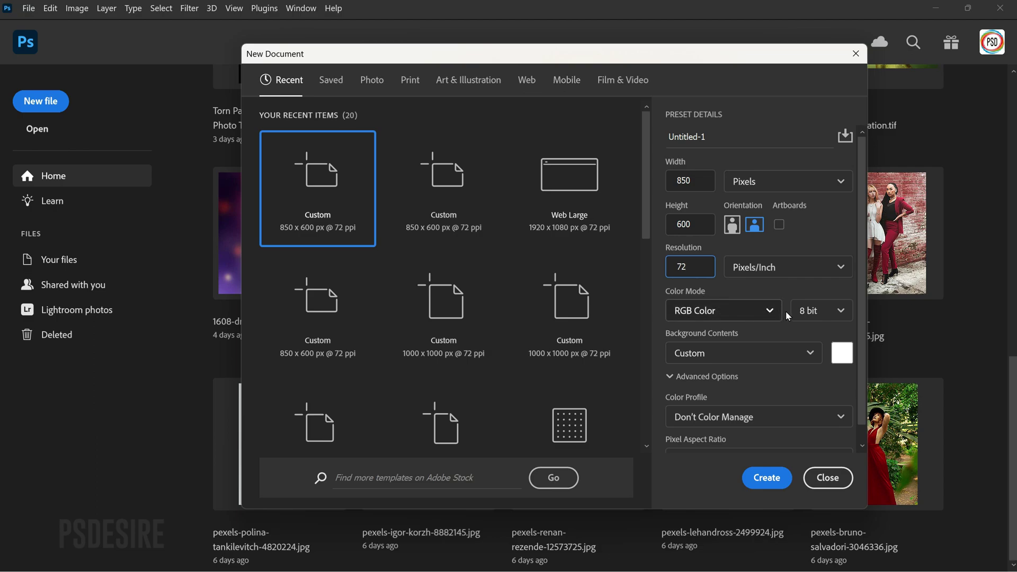
Use RGB Color mode at 8 bit for the new document.
left_click(802, 316)
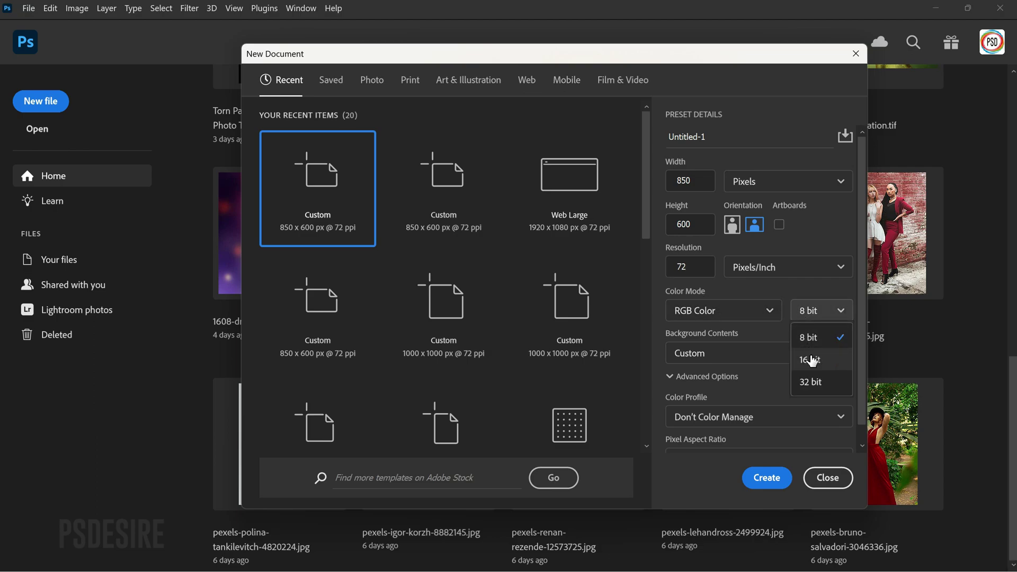
left_click(722, 315)
left_click(723, 312)
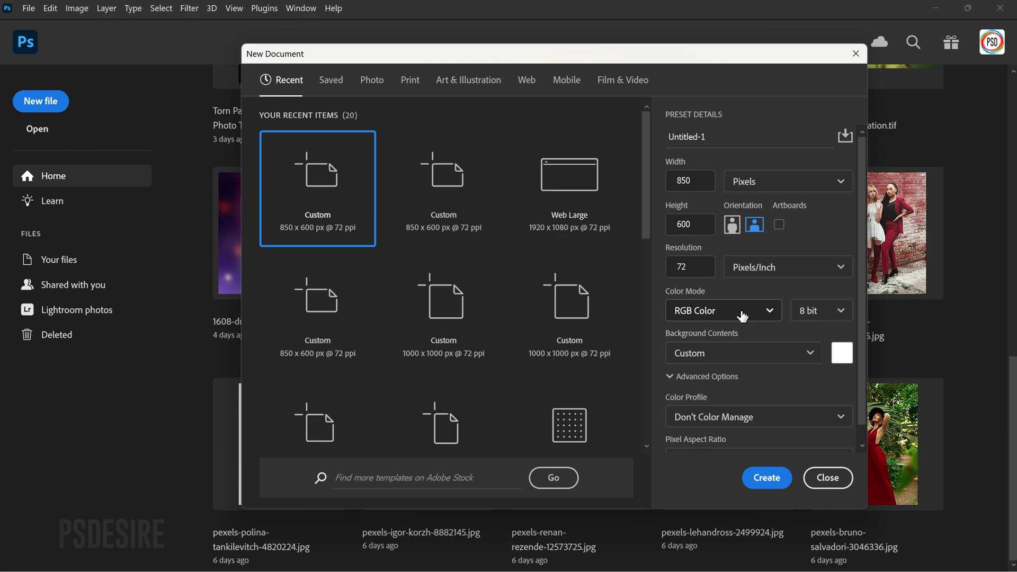
Choose white (#ffffff) as the background colour and create the document.
left_click(842, 353)
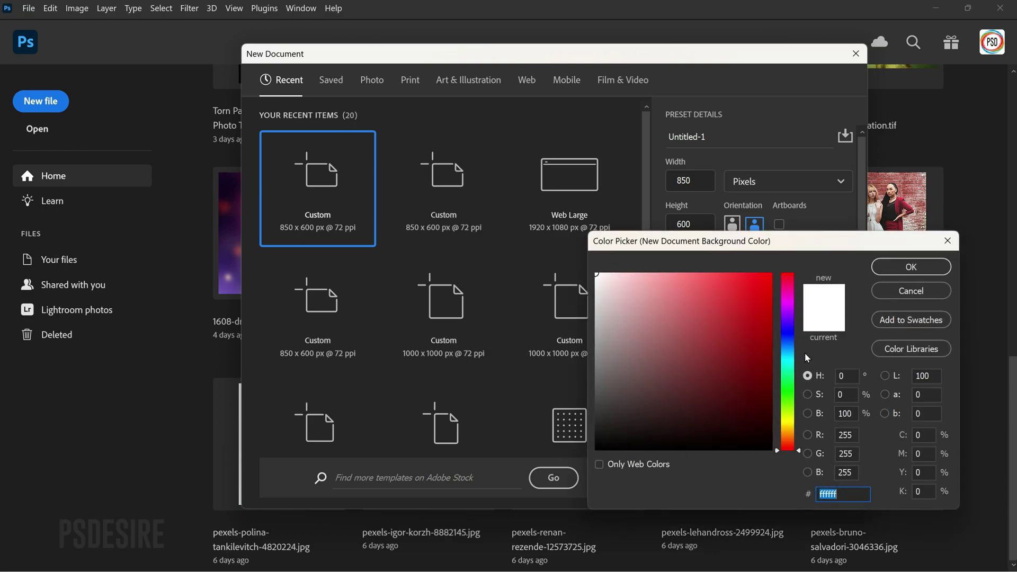
left_click_drag(715, 317, 590, 265)
left_click(881, 267)
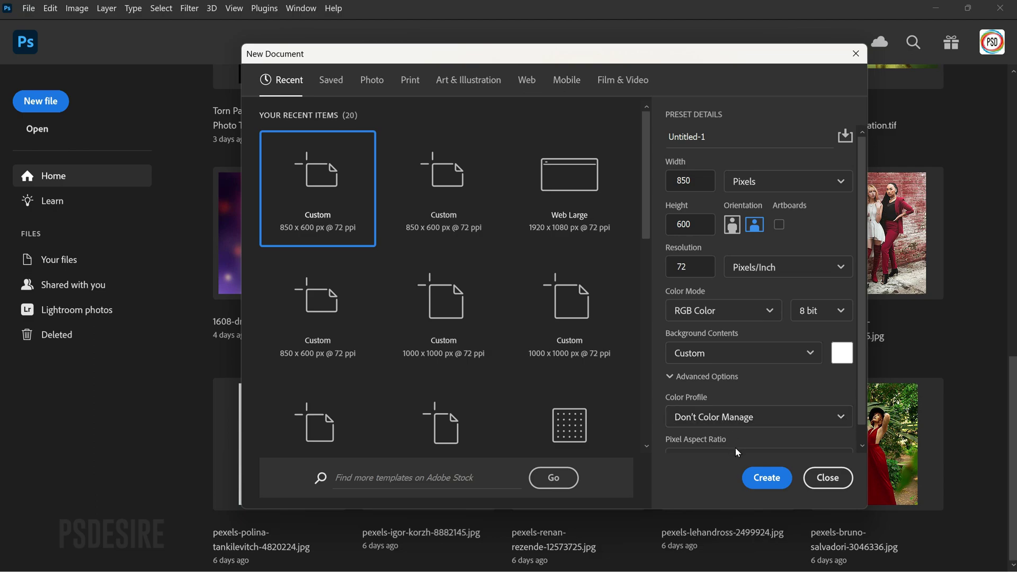
left_click(764, 488)
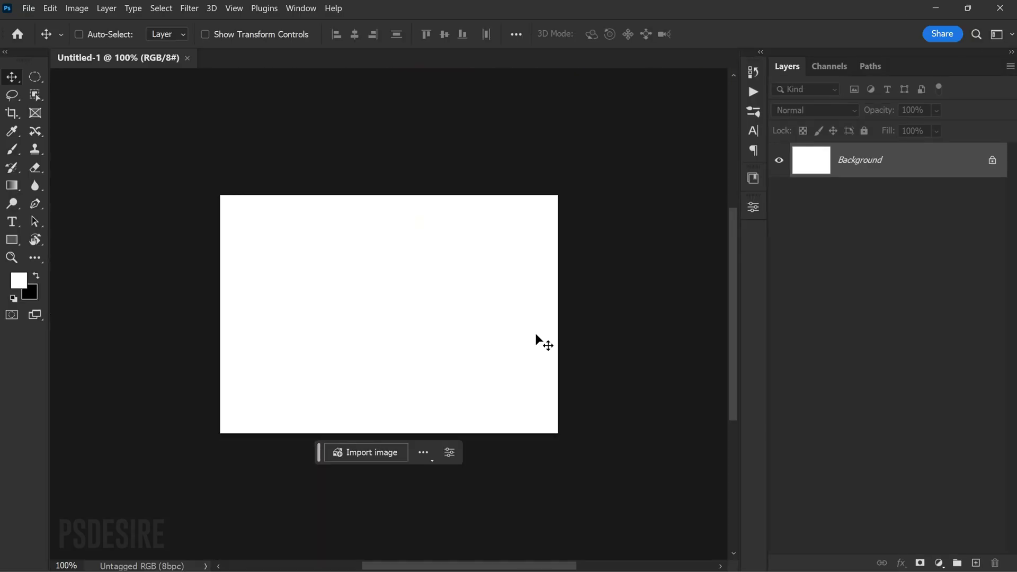
Duplicate the Background layer.
scroll(450, 316, "up", 4)
scroll(286, 261, "down", 1)
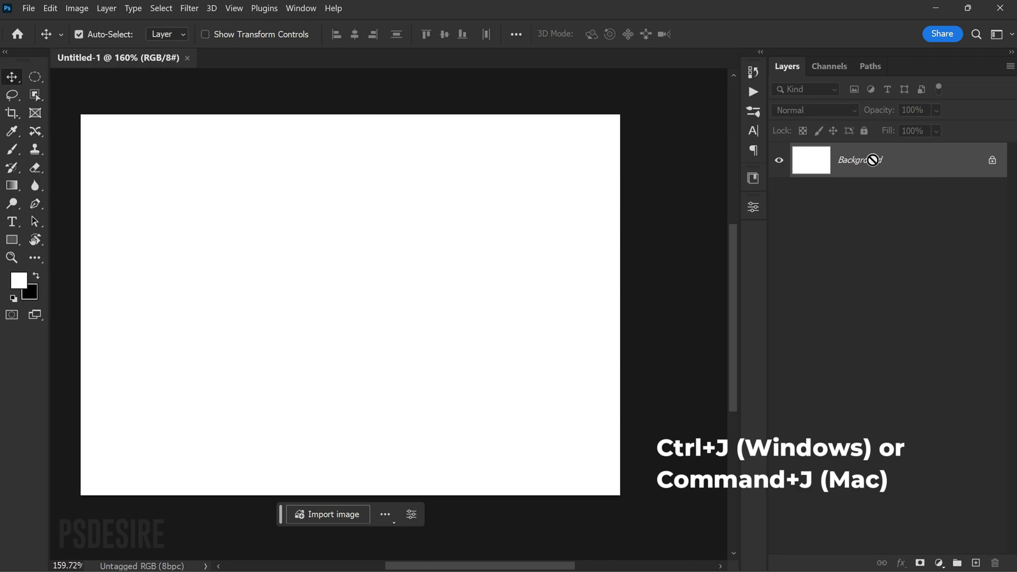
key("ctrl+j")
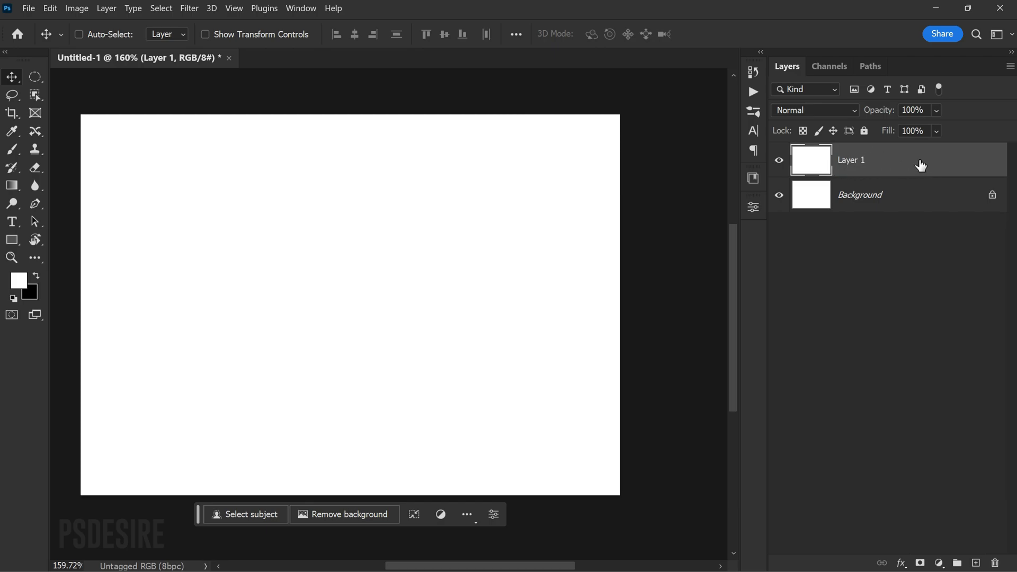
Add a Gradient Overlay effect to Layer 1 and show its settings.
double_click(922, 165)
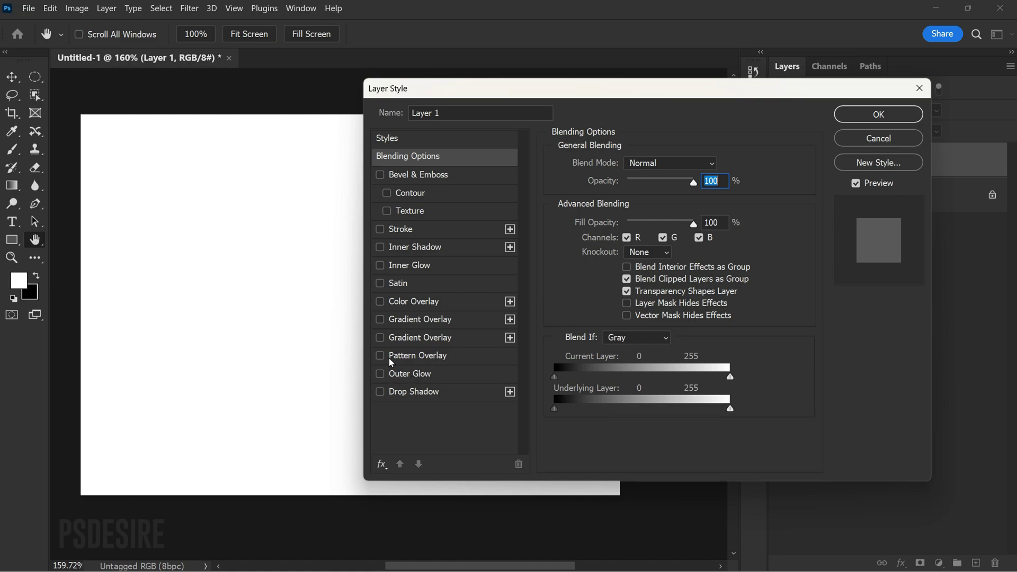
left_click(381, 320)
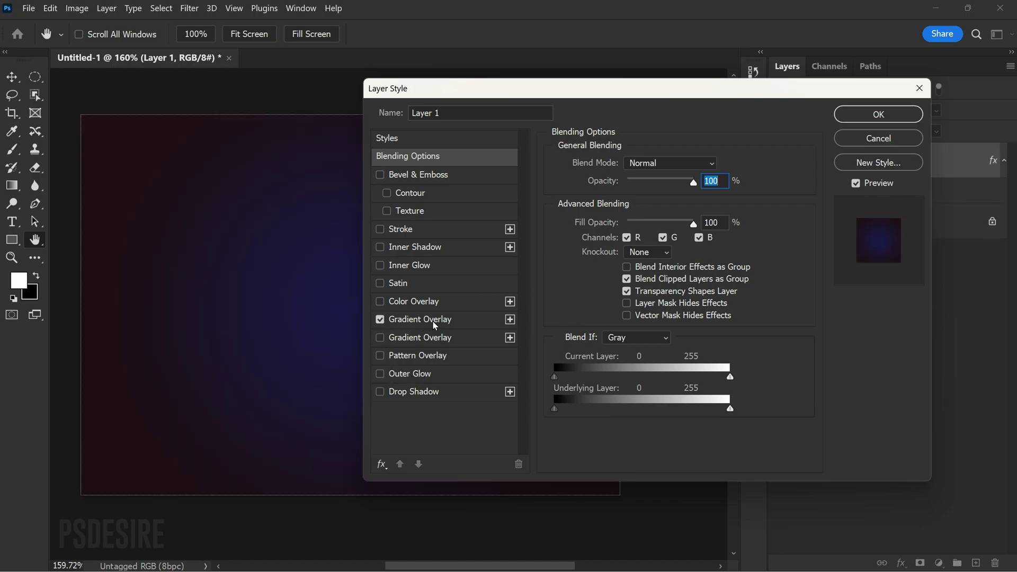
left_click_drag(621, 94, 672, 91)
left_click(493, 318)
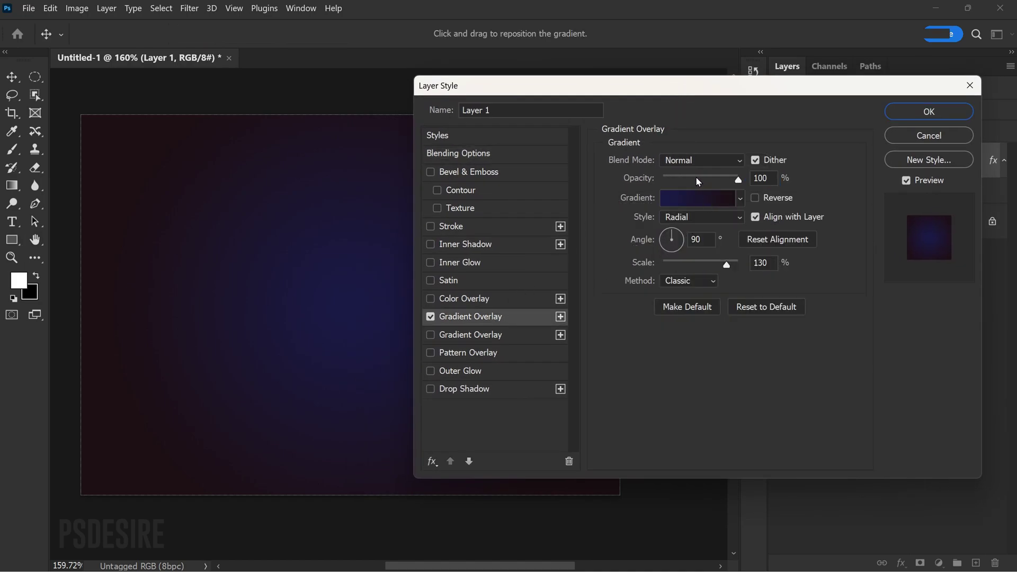
Set the gradient's starting colour stop to dark blue #1a1c49.
left_click(700, 198)
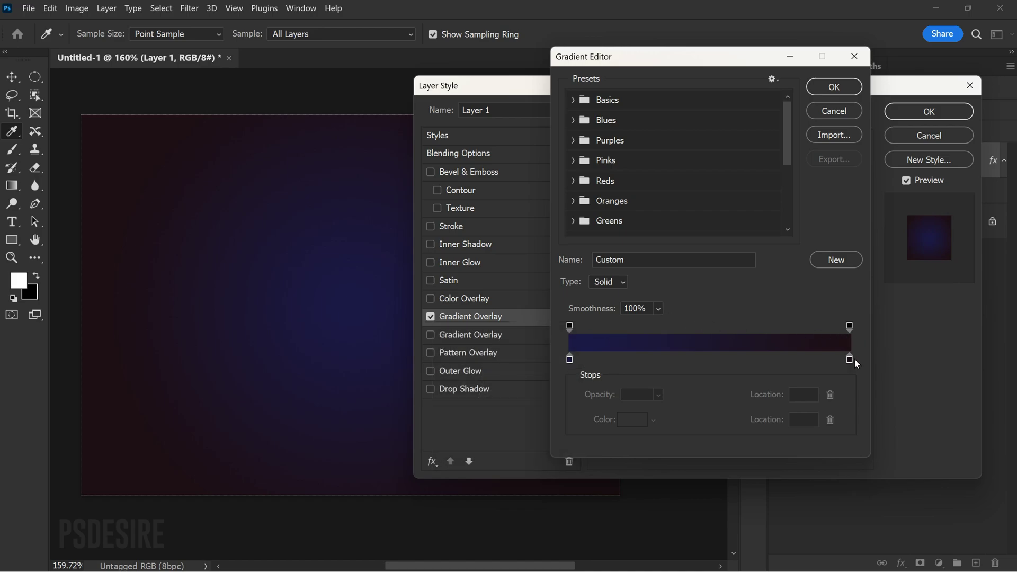
double_click(570, 359)
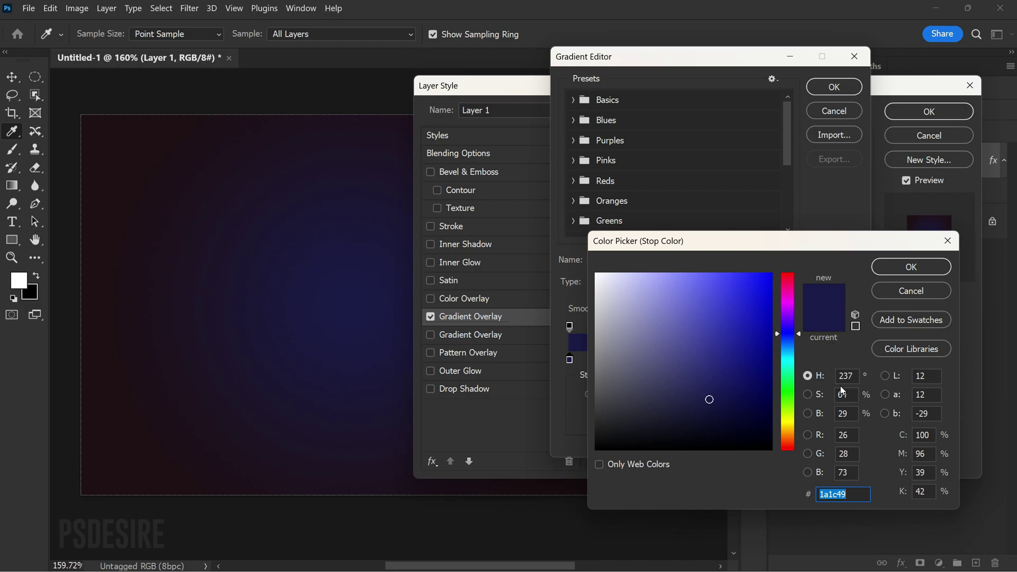
left_click(852, 436)
left_click(891, 267)
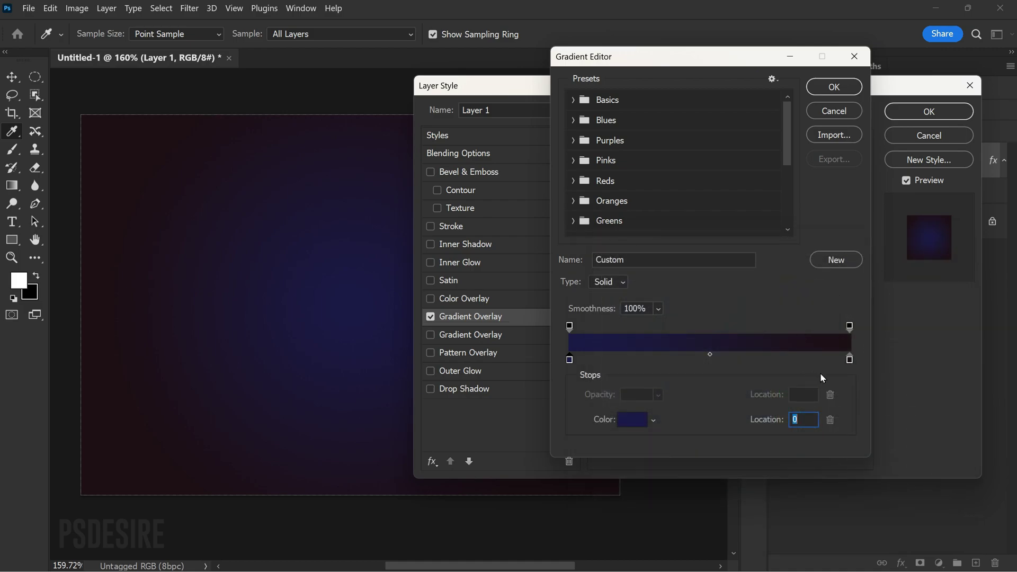
Set the gradient's end colour stop to dark maroon #1f1115 and accept the gradient.
double_click(848, 363)
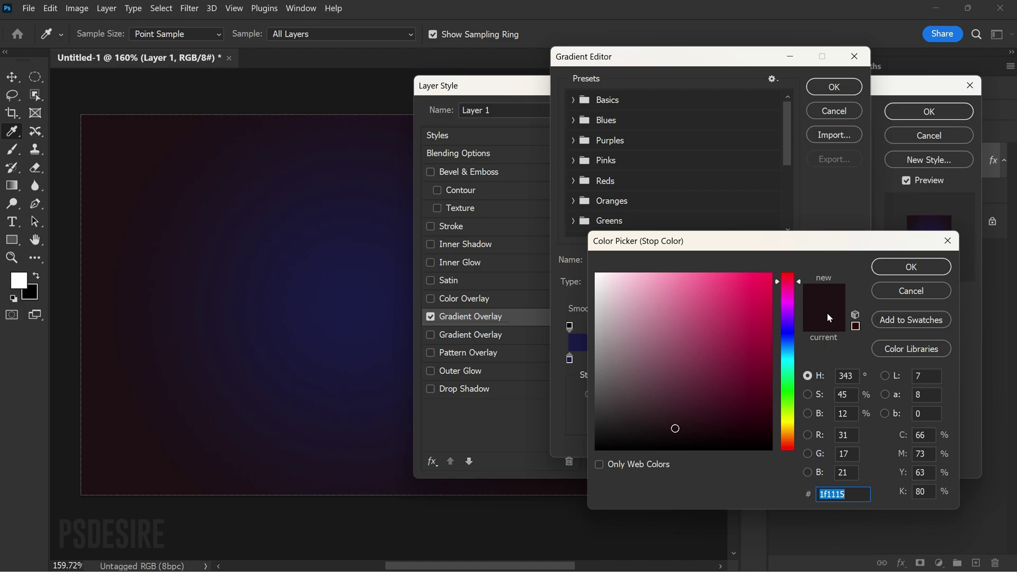
left_click(850, 435)
left_click(899, 267)
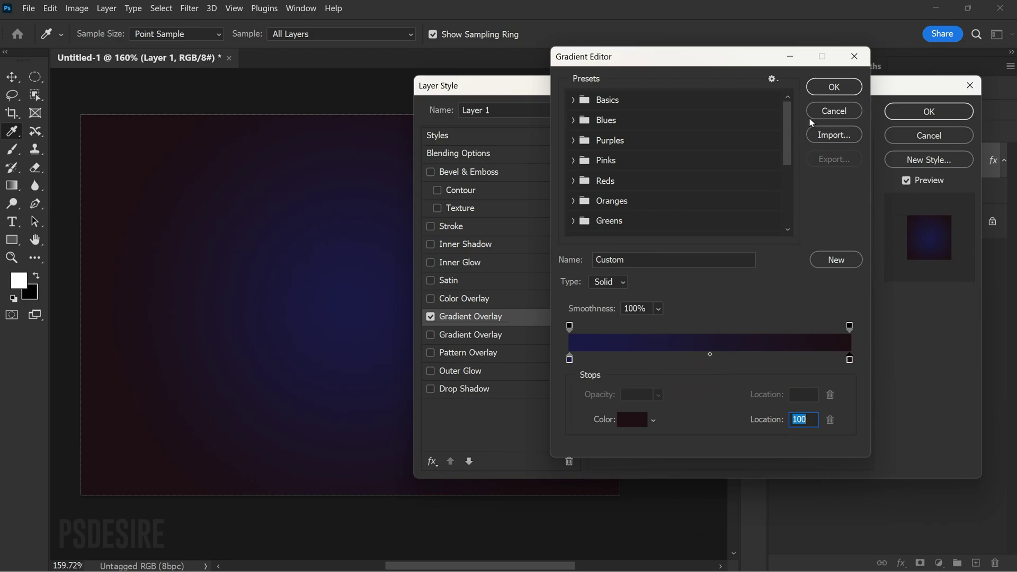
left_click(833, 87)
Set the gradient overlay to Radial style, 100% opacity, 130% scale and Classic method, and apply the layer style.
left_click(713, 214)
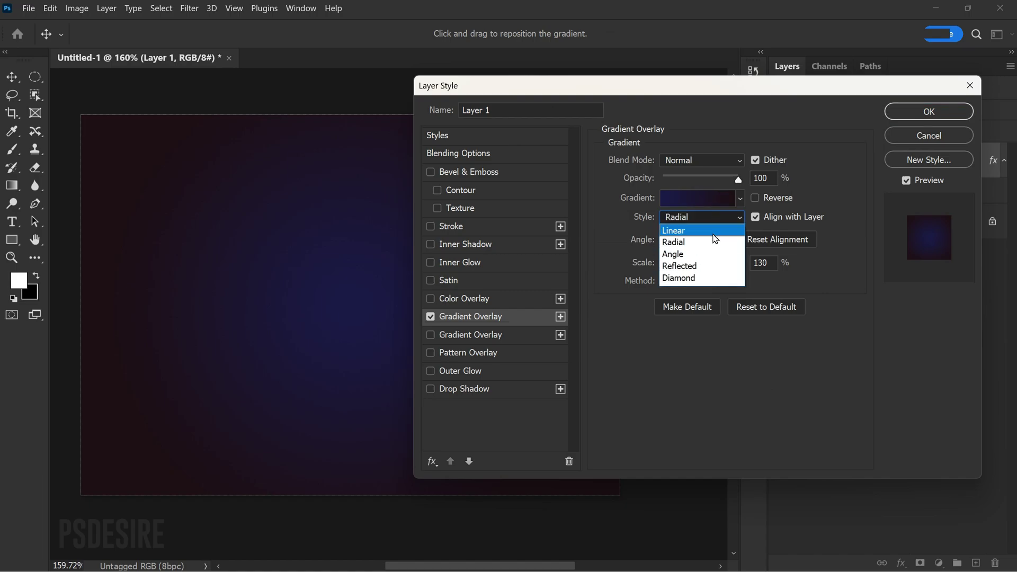
left_click(711, 236)
left_click(771, 262)
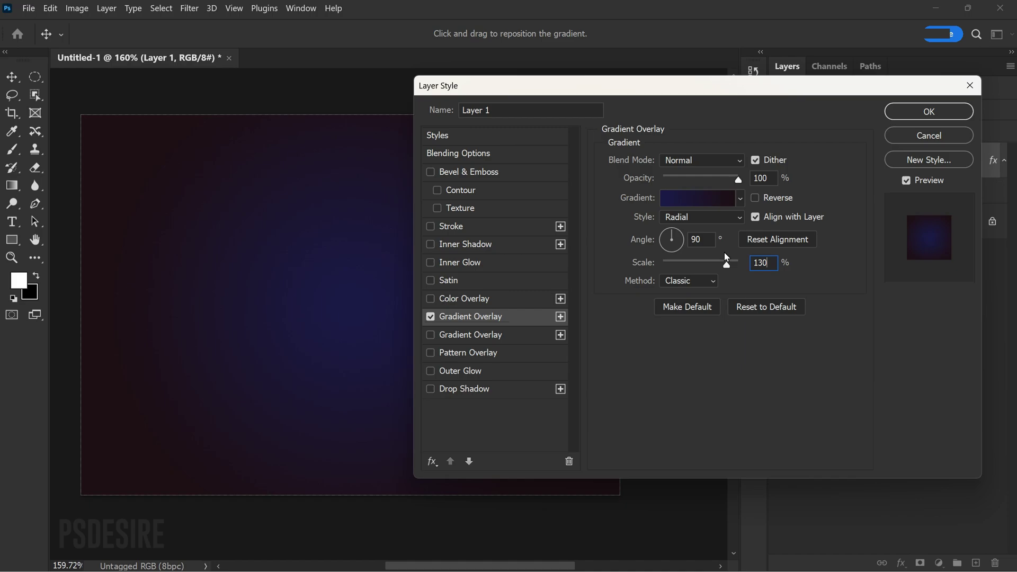
left_click(713, 283)
left_click(684, 281)
left_click_drag(735, 184, 761, 187)
left_click_drag(723, 273, 724, 266)
left_click_drag(802, 274, 803, 272)
left_click(901, 114)
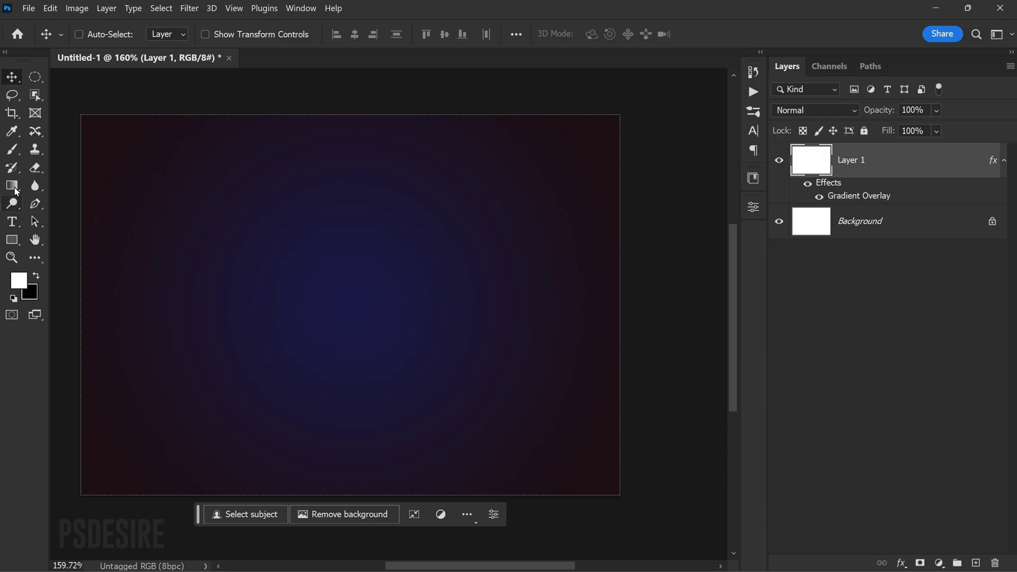
Add the text "CREEPy" in white Green Fuz Regular at 250 pt on the canvas.
left_click(11, 222)
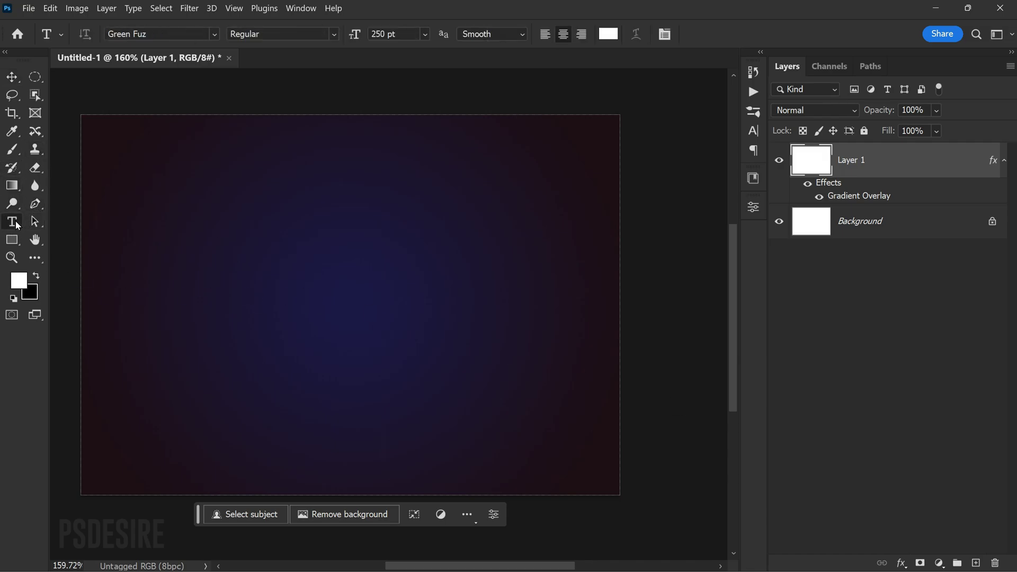
left_click(241, 301)
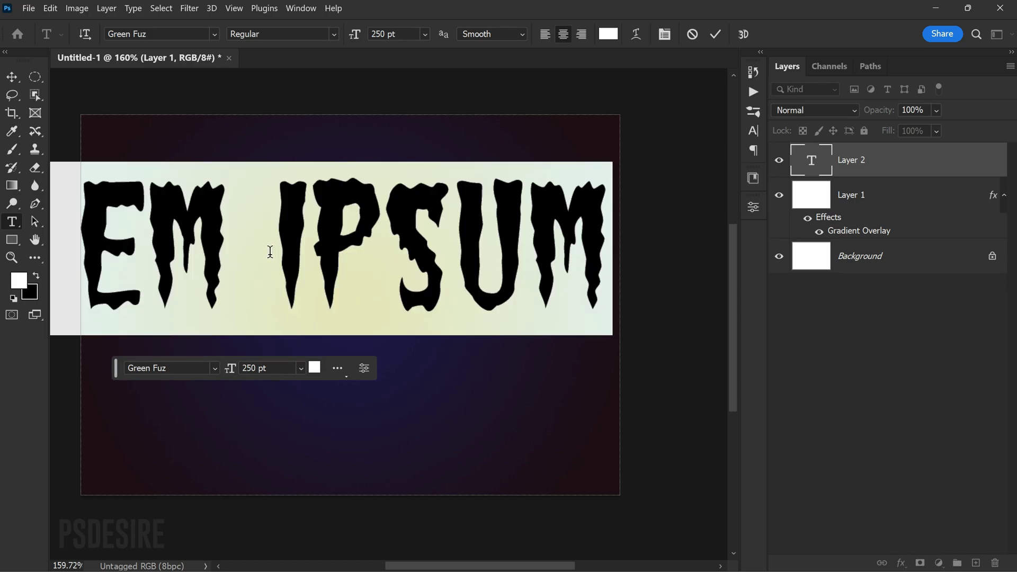
type("CR")
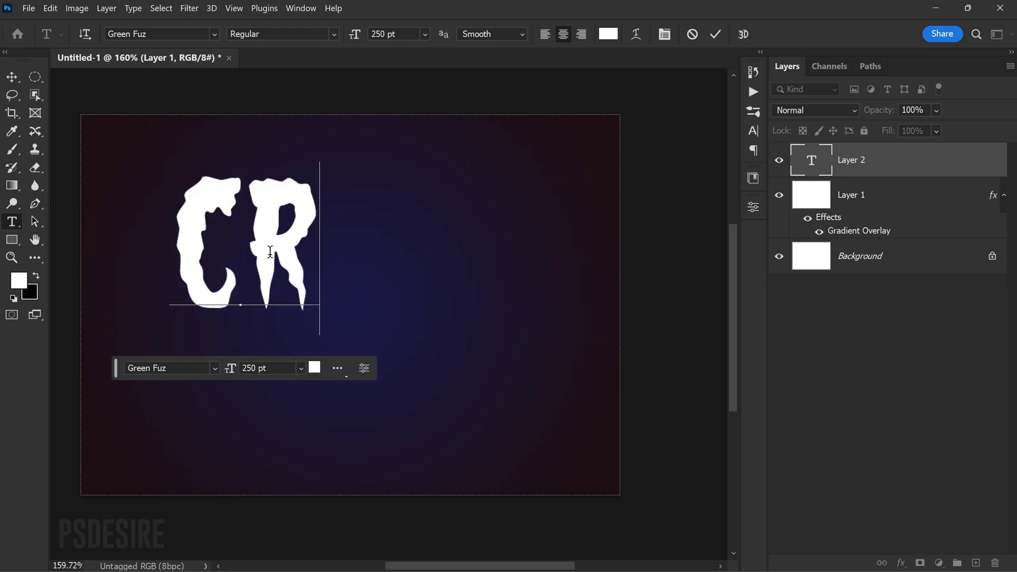
type("EEPY")
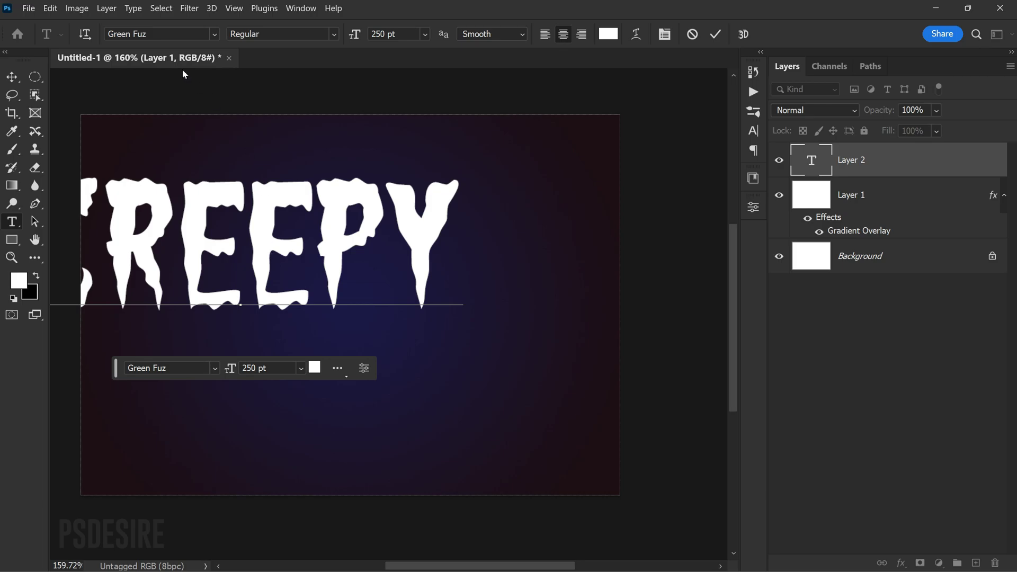
left_click(152, 33)
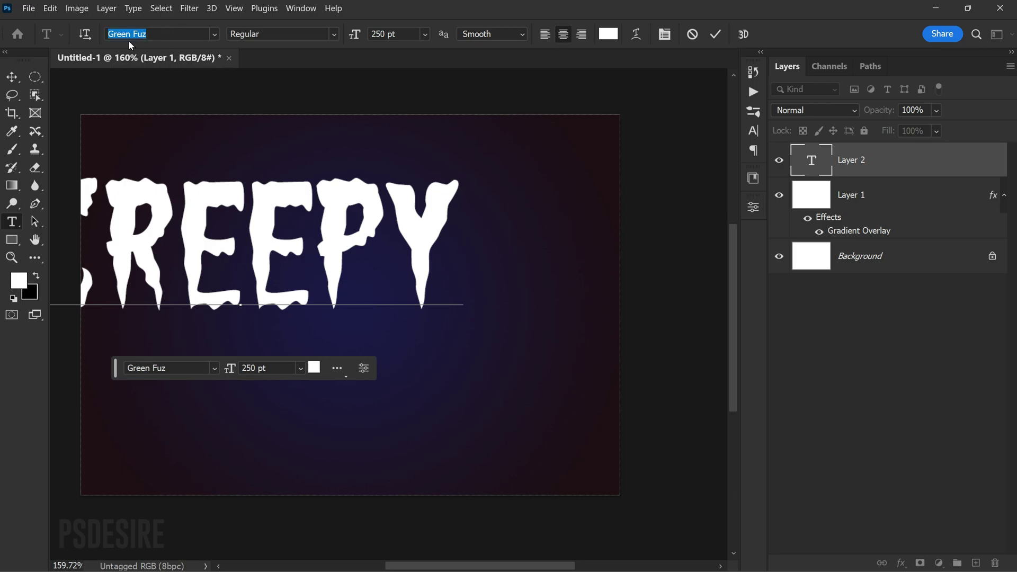
left_click(11, 77)
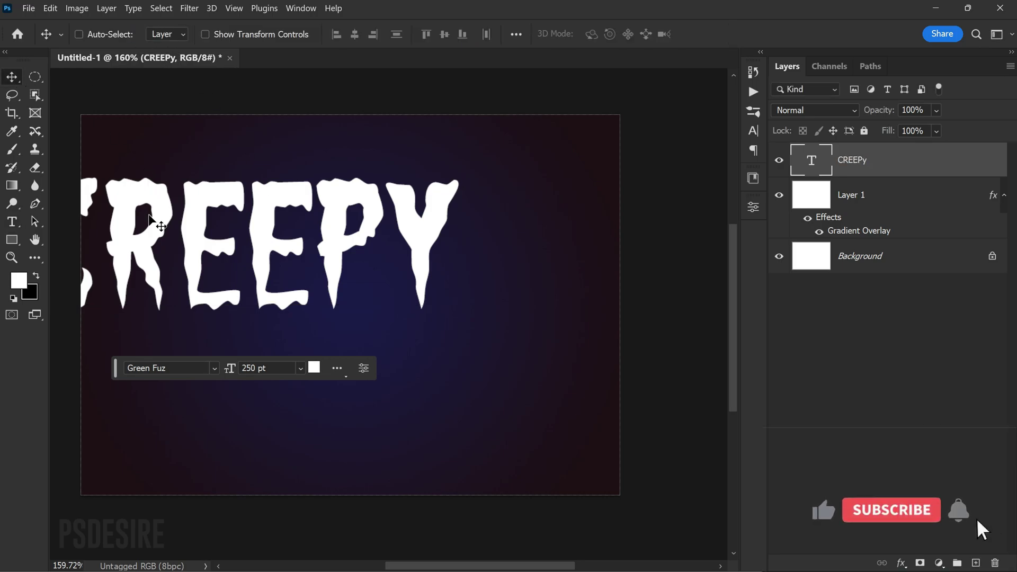
Move the CREEPy text to the centre of the canvas, keeping its font size at 250 pt.
left_click_drag(156, 222, 266, 295)
double_click(266, 295)
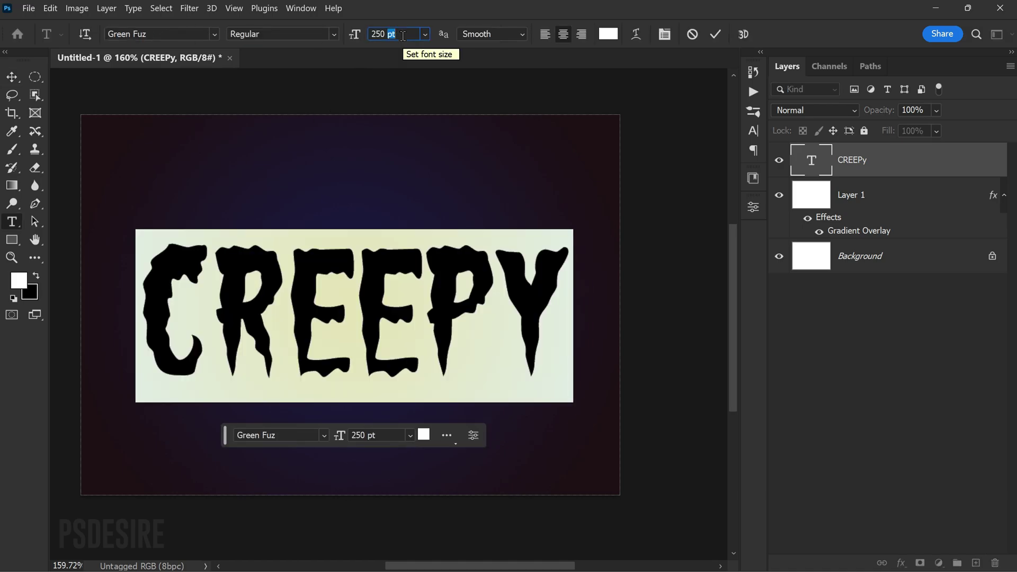
left_click(352, 280)
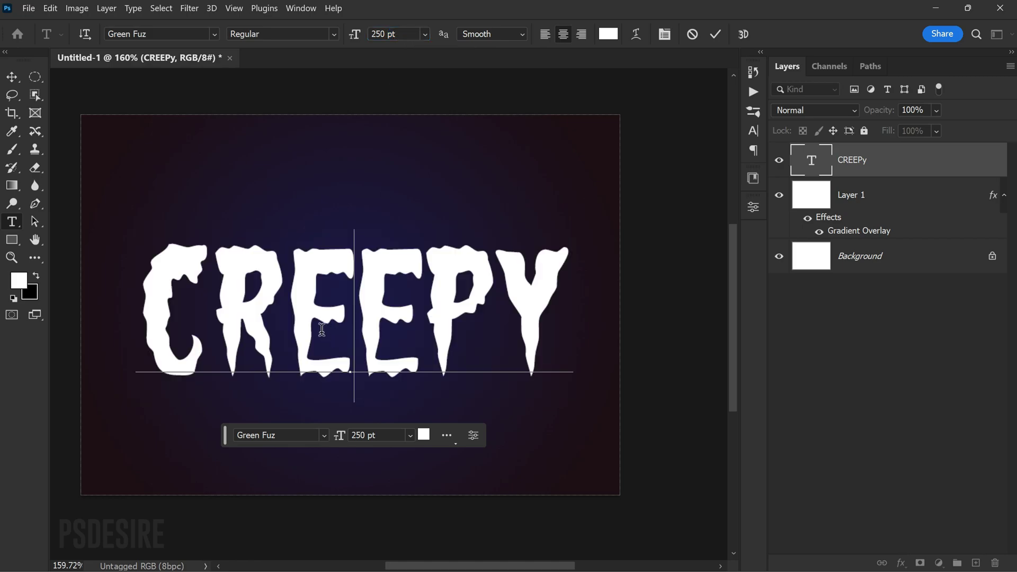
left_click(15, 81)
mouse_move(310, 284)
left_mouse_down()
mouse_move(340, 272)
mouse_move(339, 305)
mouse_move(306, 299)
left_mouse_up()
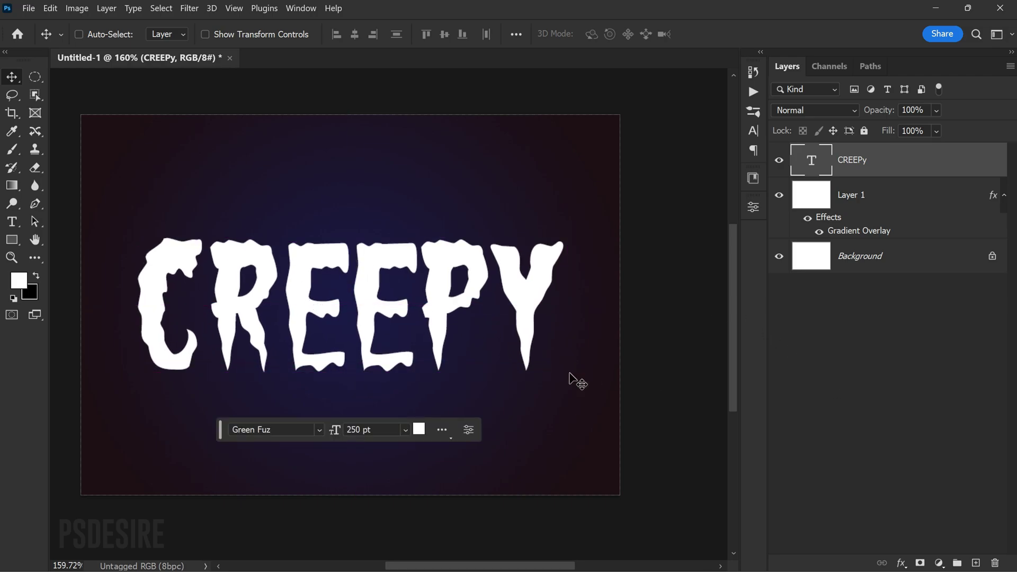
Reduce the fill of the CREEPY text layer to 0%.
left_click(854, 353)
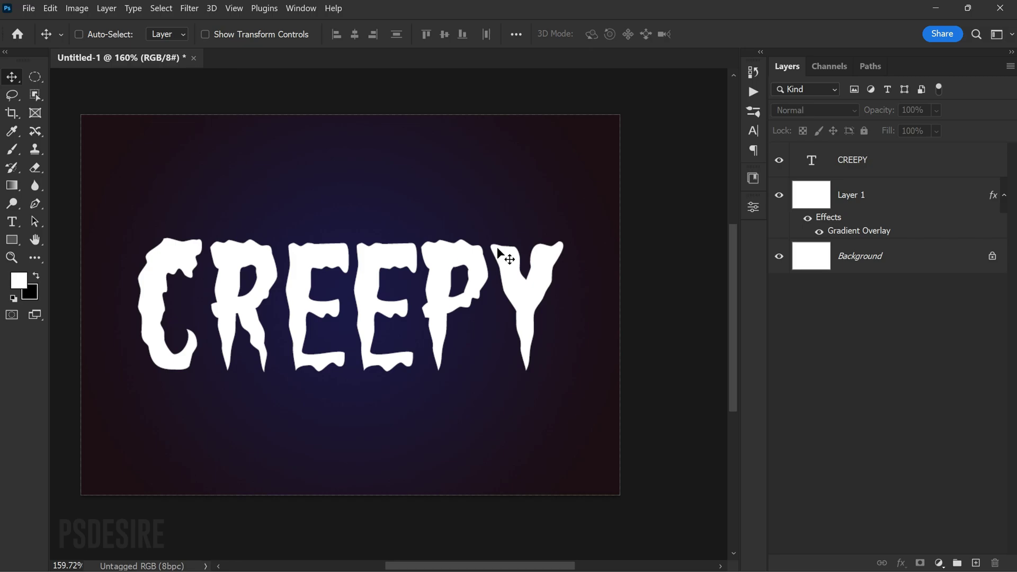
left_click(881, 157)
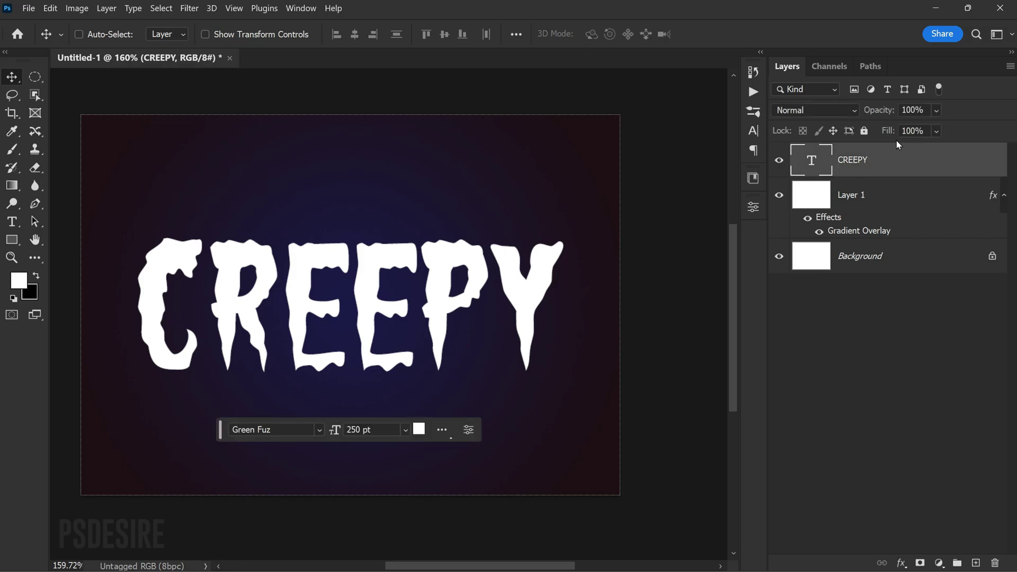
left_click_drag(924, 131, 763, 133)
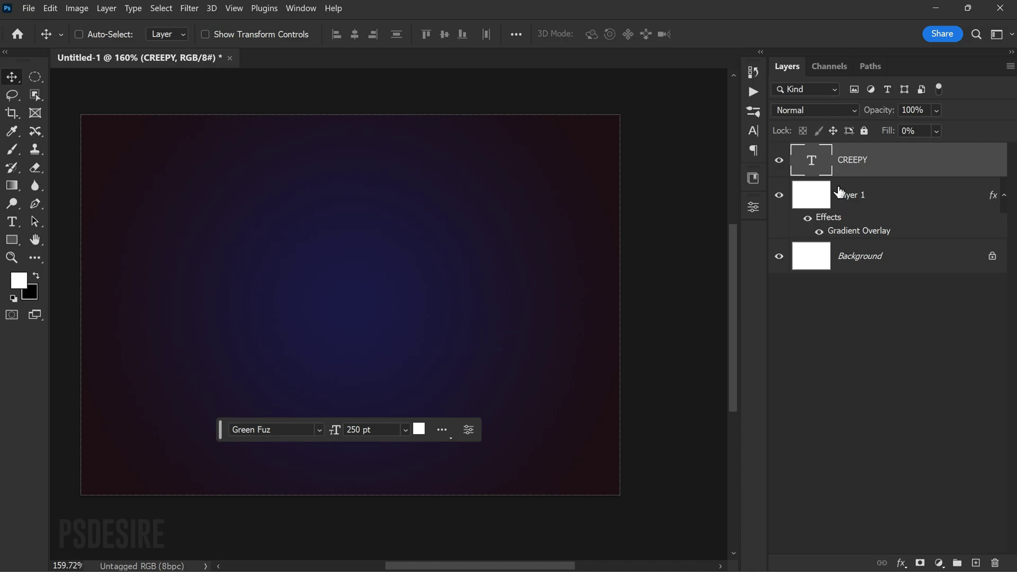
Duplicate the CREEPY text layer twice and hide both copies.
key("ctrl+j")
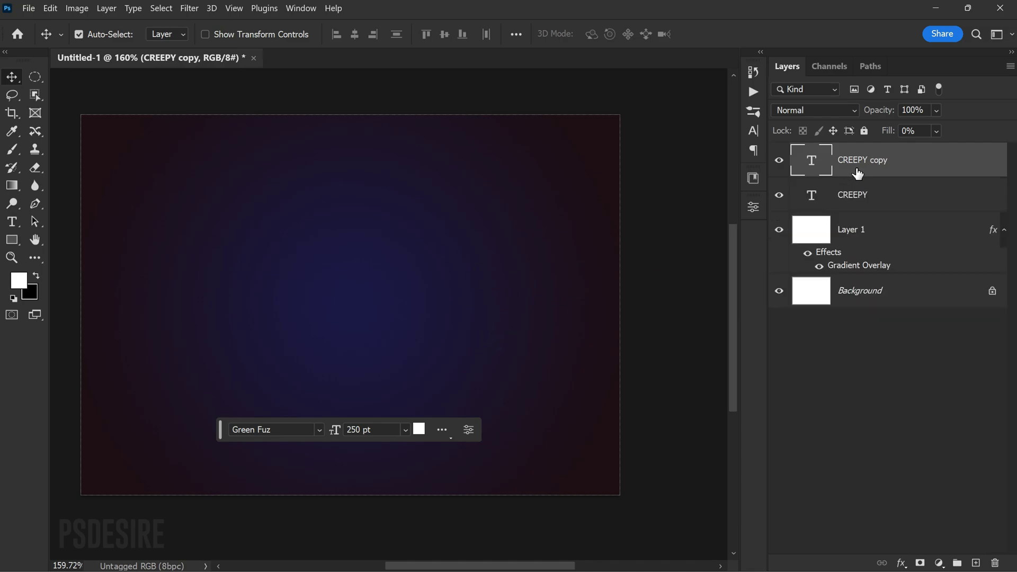
key("ctrl+j")
left_click(778, 160)
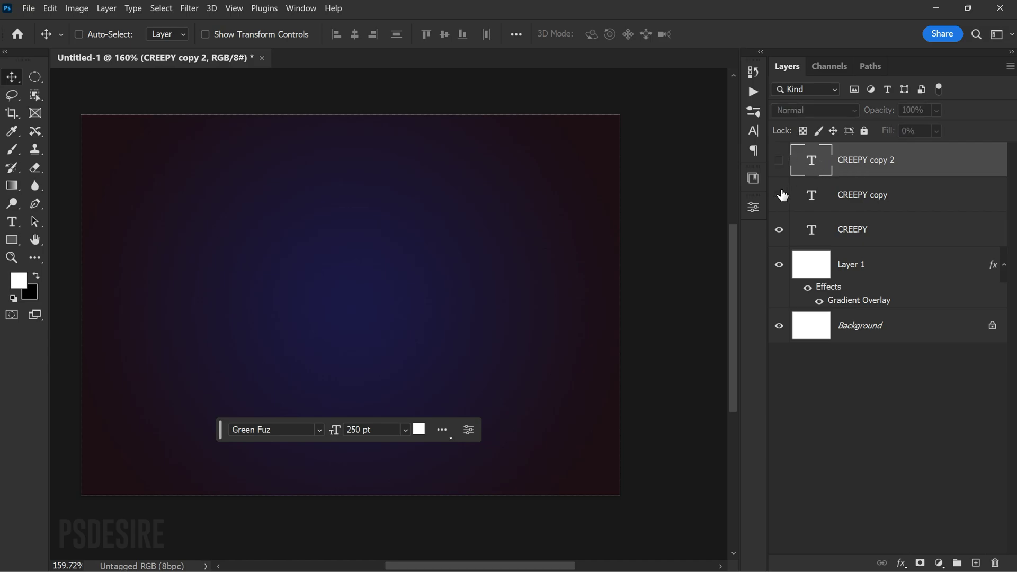
left_click(779, 196)
Open the layer style settings of the original CREEPY layer and enable Outer Glow.
left_click(855, 235)
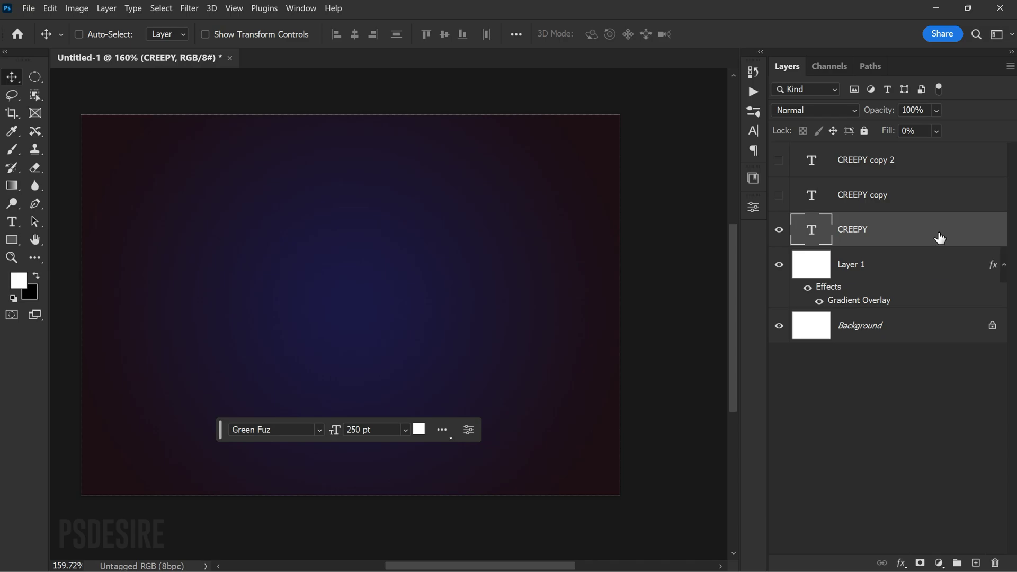
double_click(940, 236)
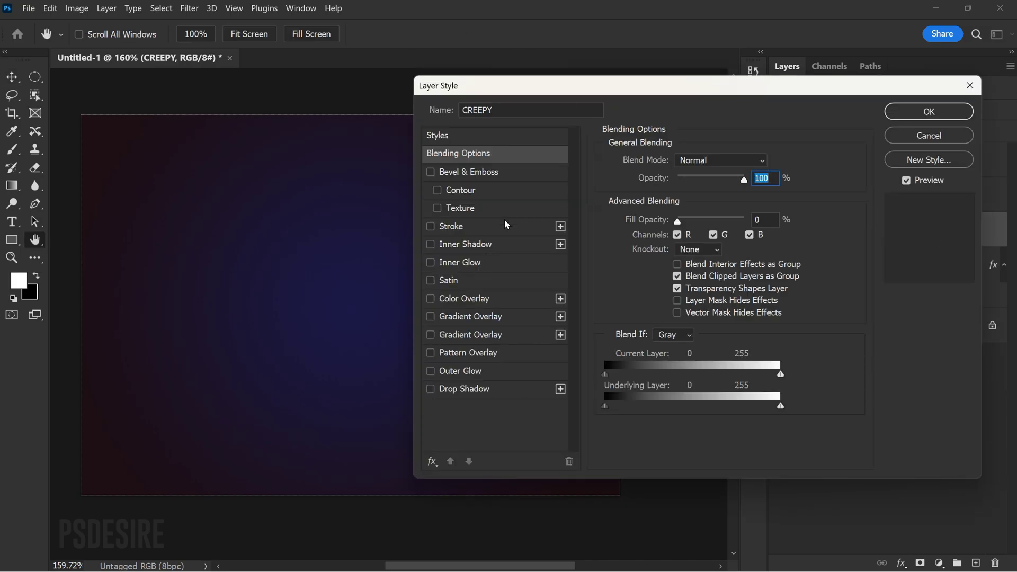
left_click_drag(579, 86, 638, 70)
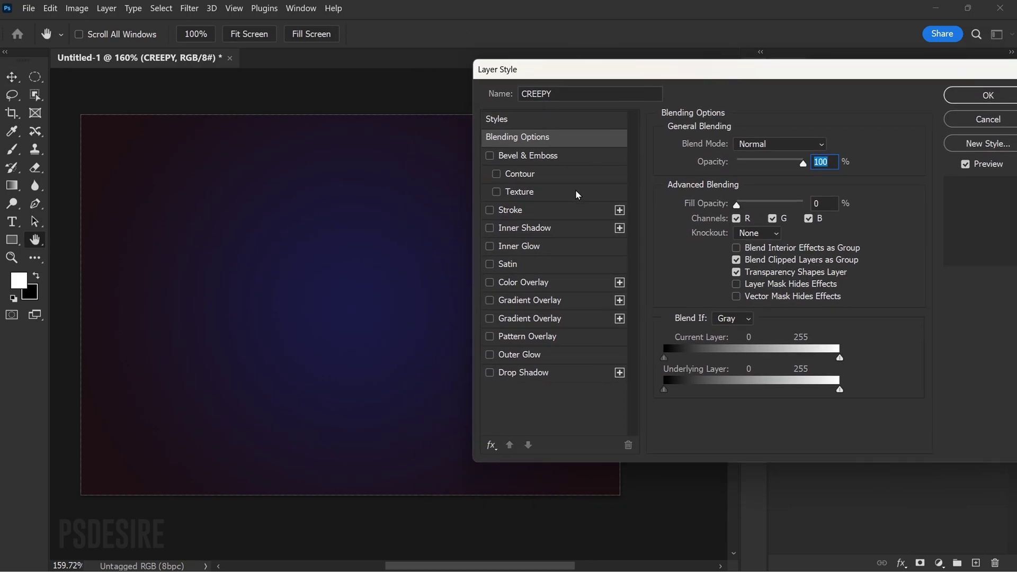
left_click(510, 358)
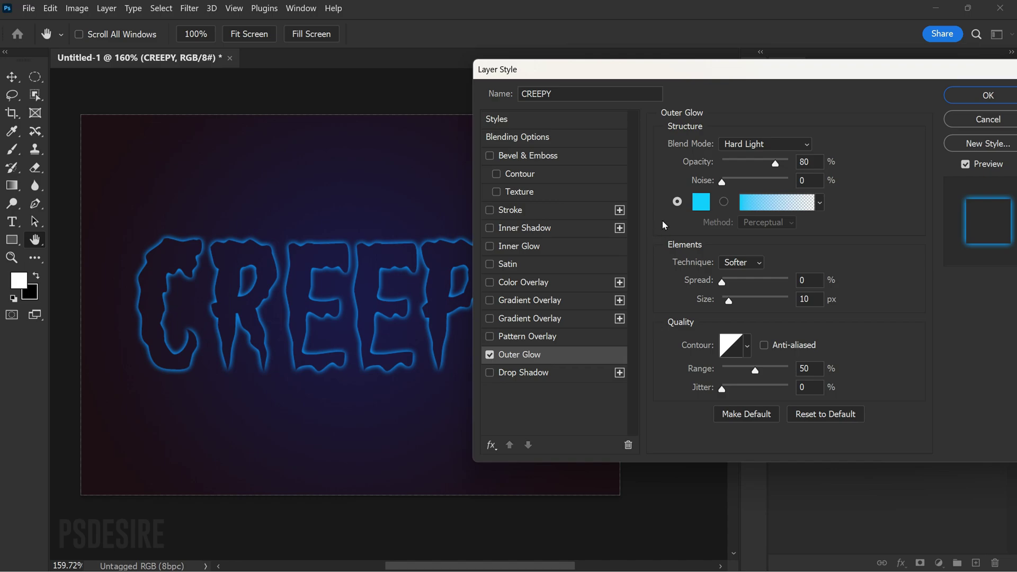
Set the outer glow colour to pink with RGB values 215, 72, 146.
left_click(700, 201)
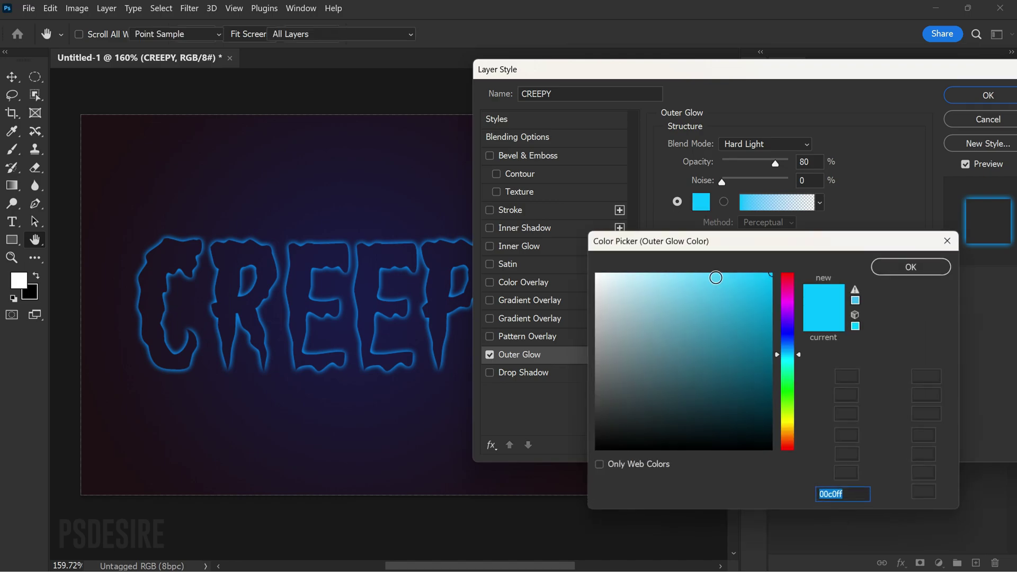
left_click(847, 435)
type("215")
left_click(847, 454)
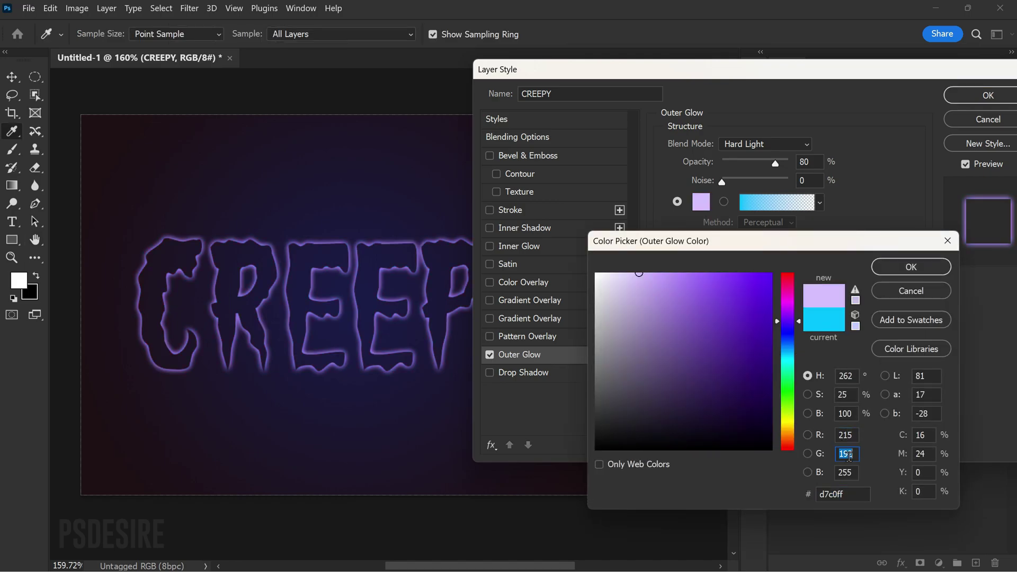
type("72")
key("Tab")
type("1")
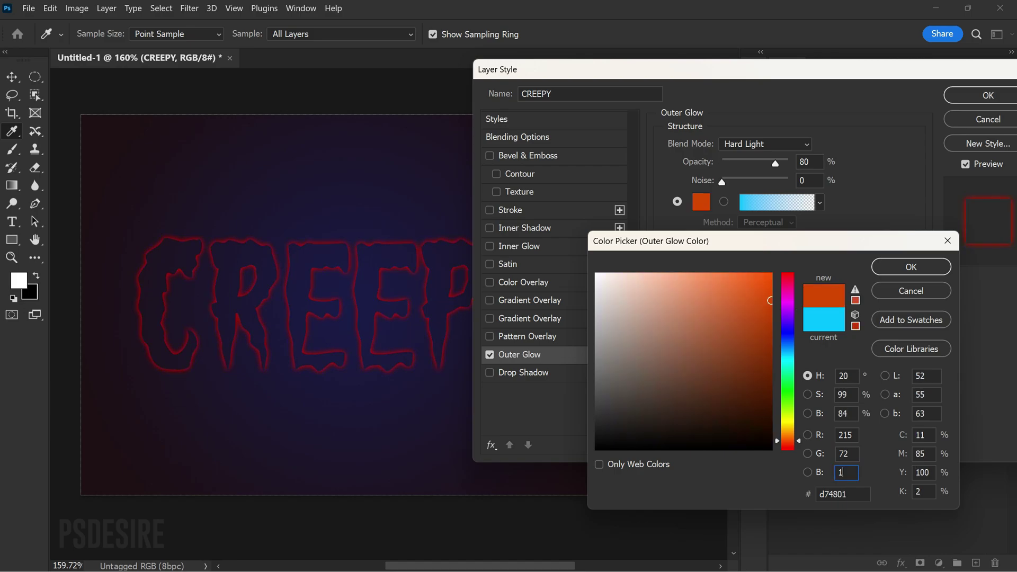
type("46")
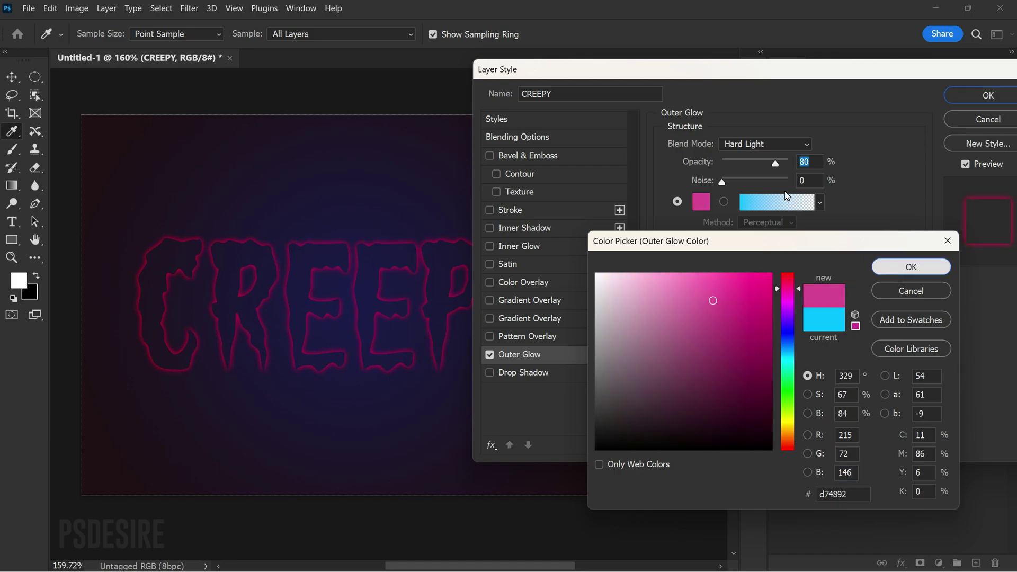
key("Return")
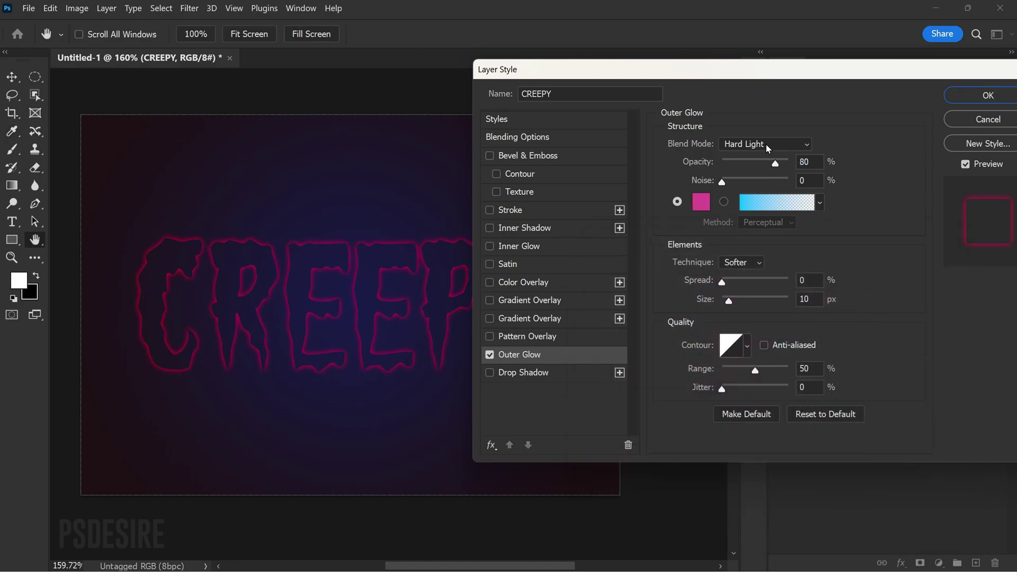
Use 80% opacity, Softer technique, 50% range and the Linear contour for the outer glow.
left_click(814, 163)
left_click(751, 267)
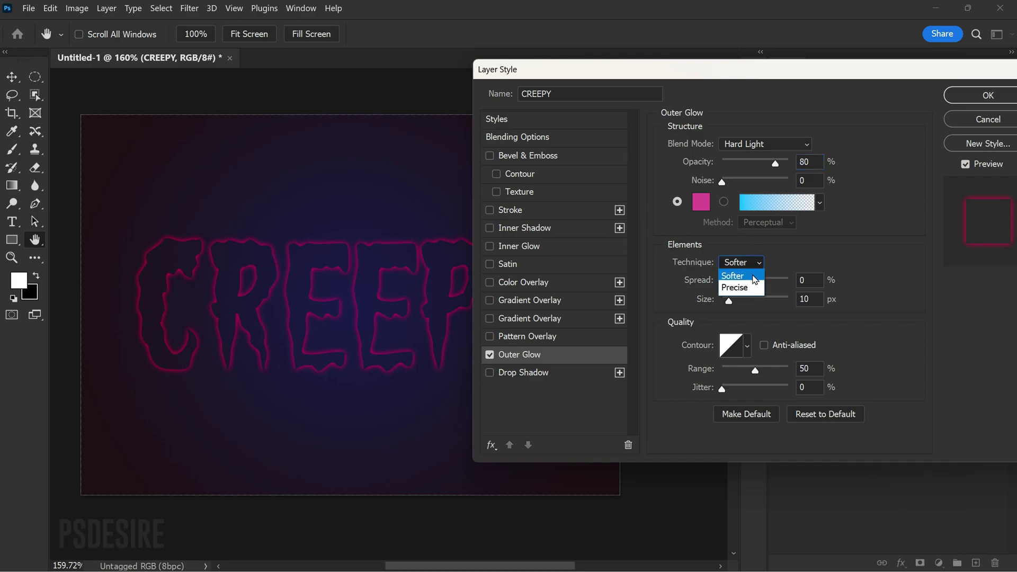
left_click(754, 278)
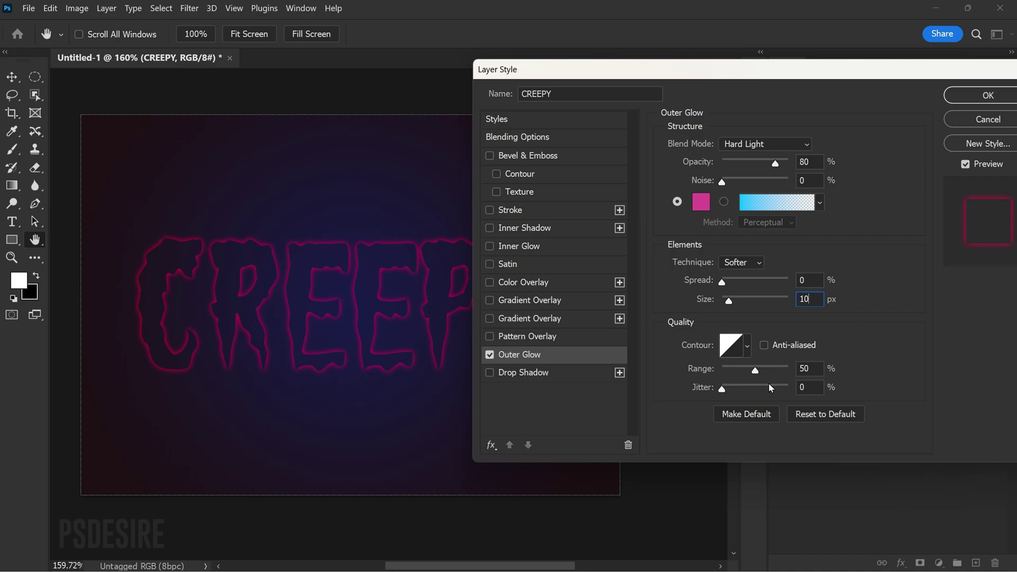
left_click(814, 368)
left_click(730, 345)
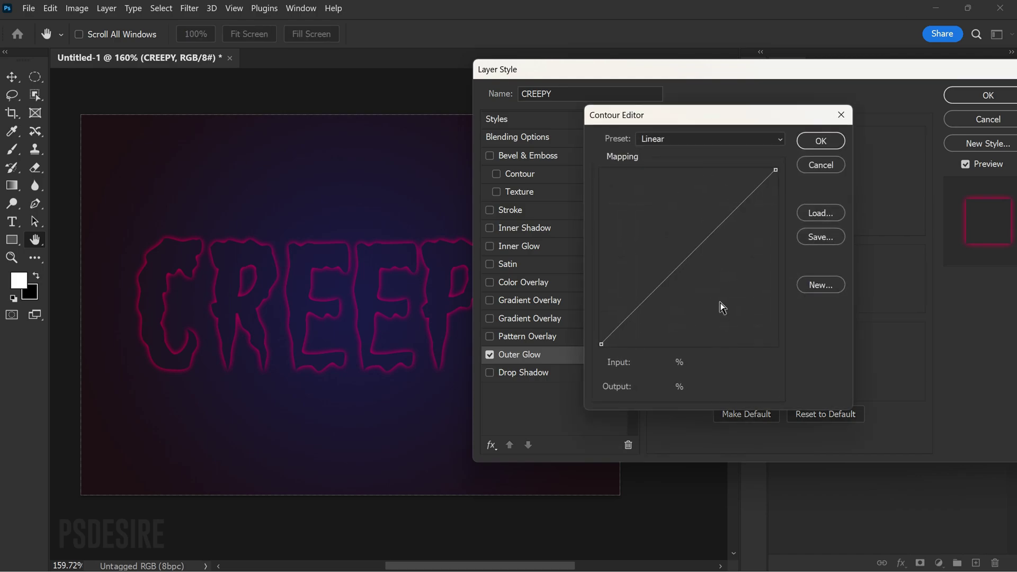
left_click(820, 141)
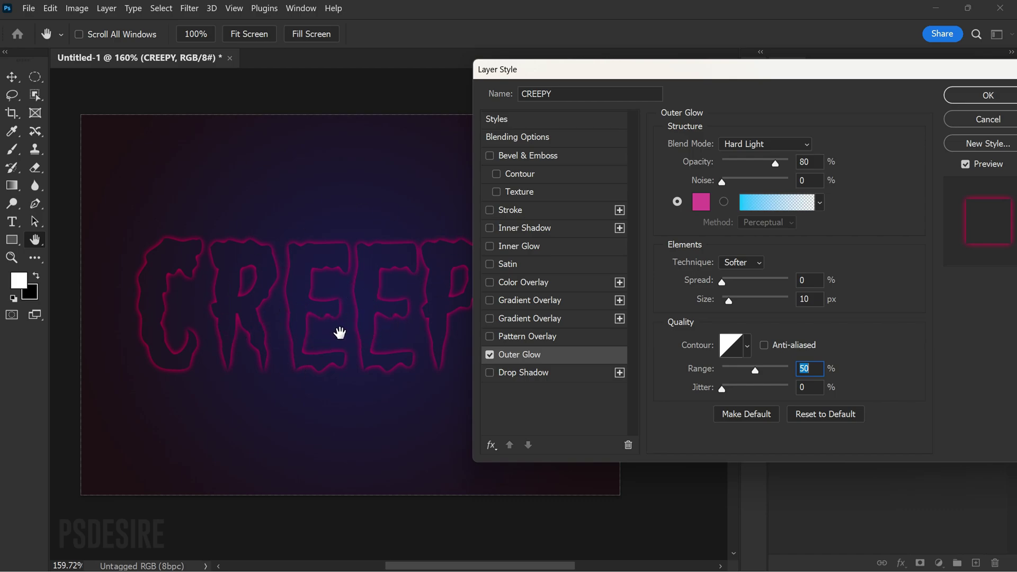
Add an inner glow in teal RGB 25, 158, 186 with 60% opacity and Edge as its source.
left_click(523, 358)
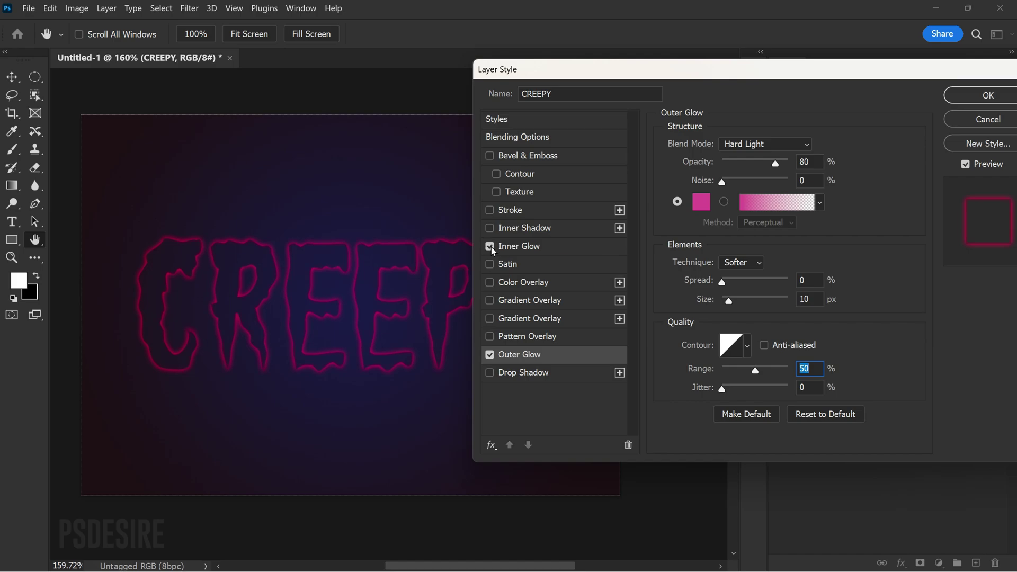
left_click(516, 247)
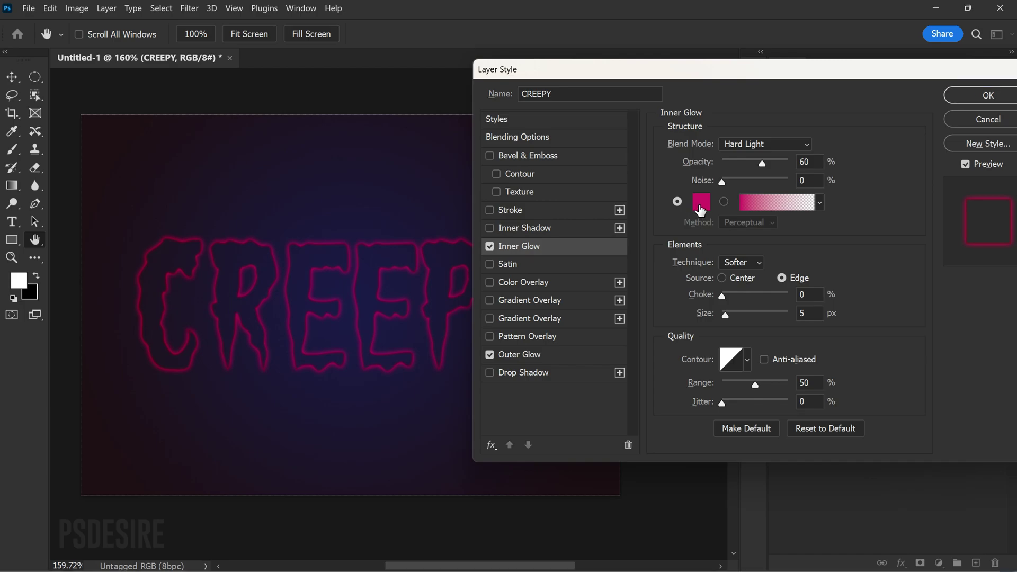
left_click(701, 202)
left_click(846, 435)
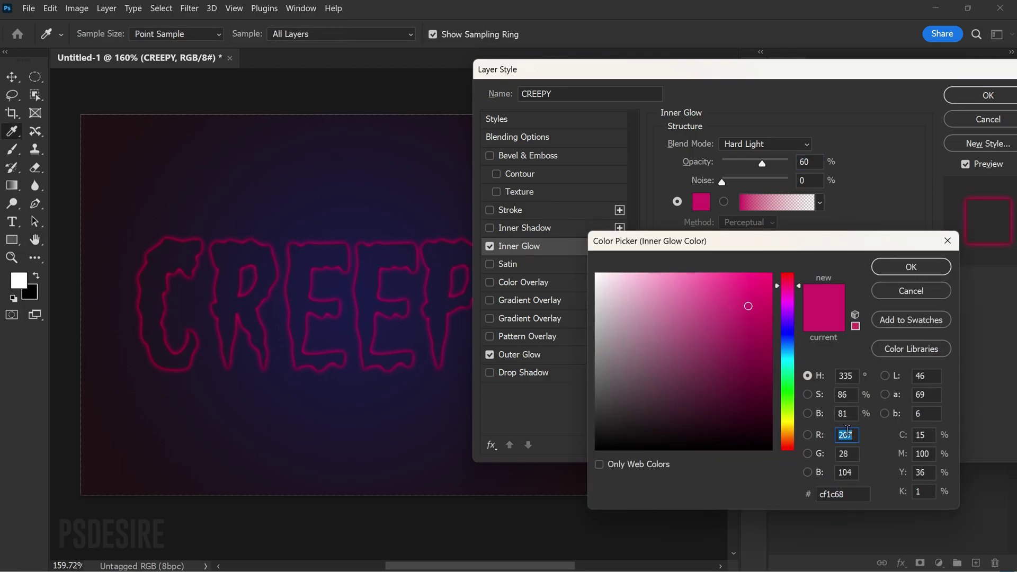
type("25")
key("Tab")
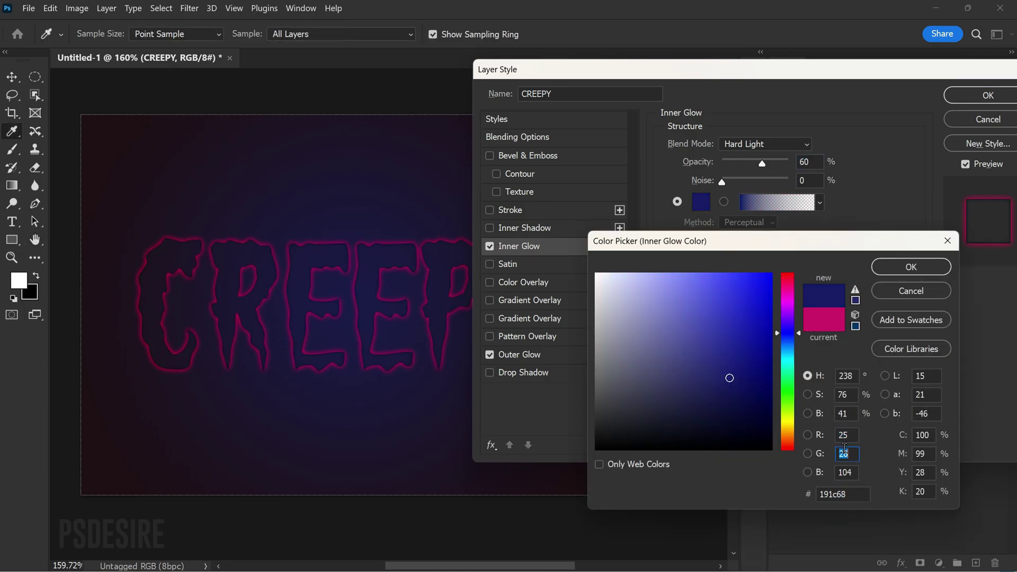
type("158")
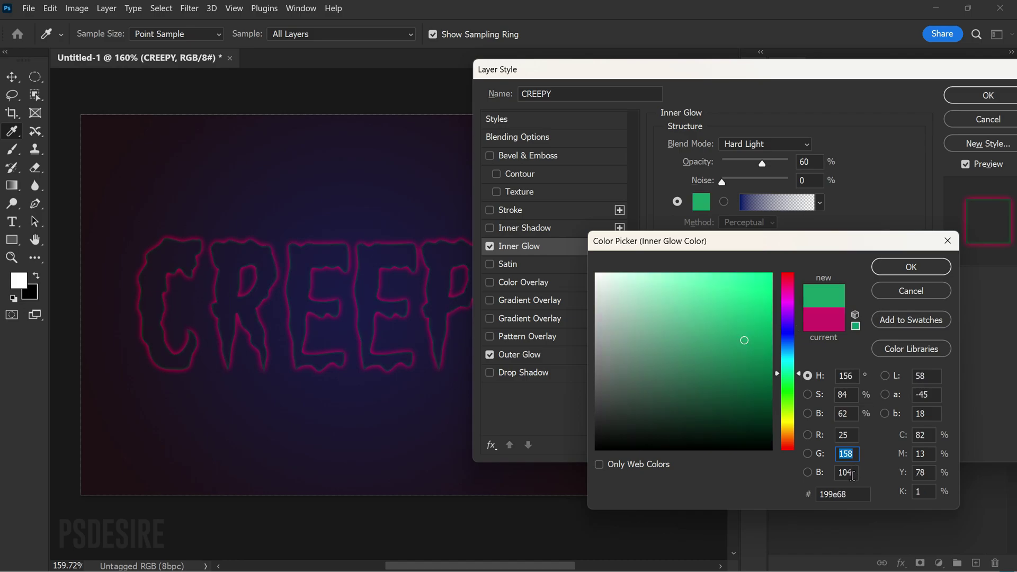
left_click(847, 473)
type("186")
left_click(907, 266)
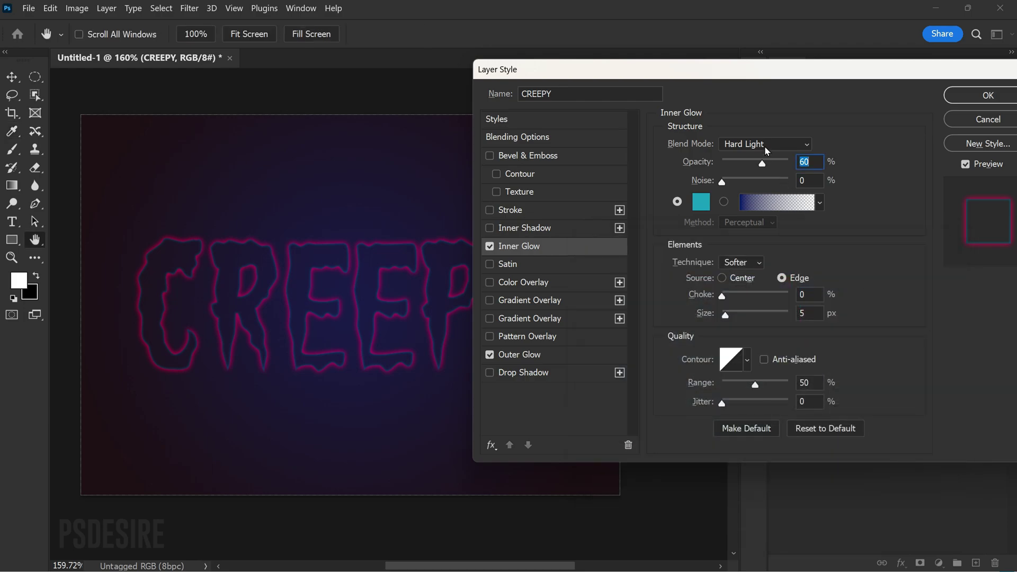
left_click(817, 160)
left_click(783, 280)
Add an Inner Bevel with Smooth technique, 100% depth, Up direction and a size of 24 px.
left_click(516, 158)
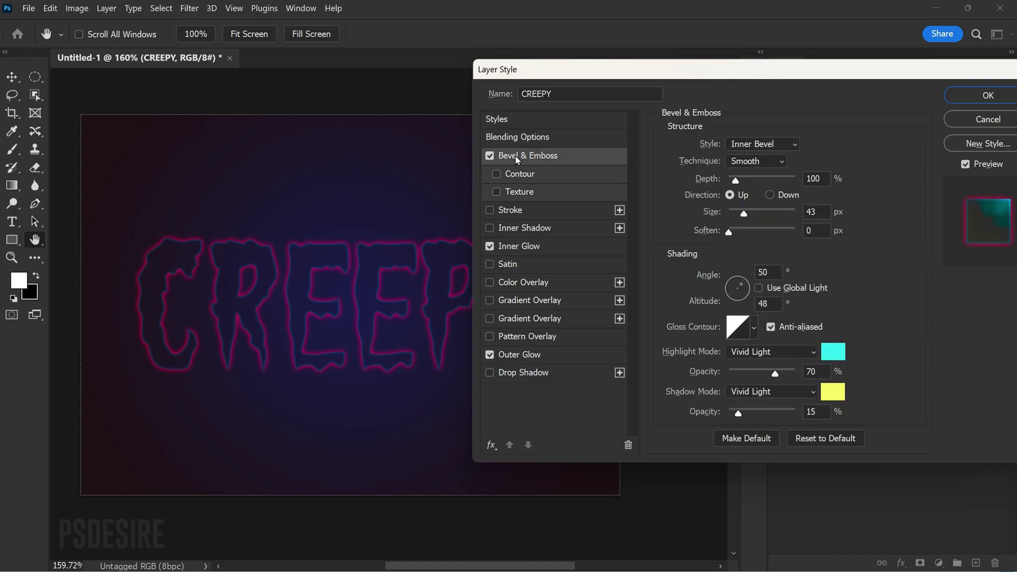
left_click(765, 145)
left_click(774, 168)
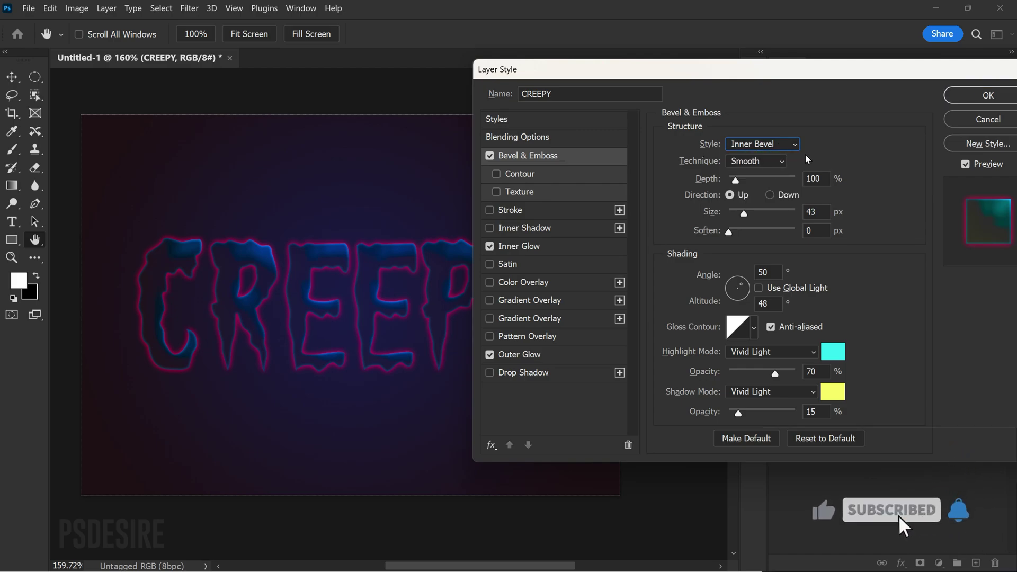
left_click(779, 159)
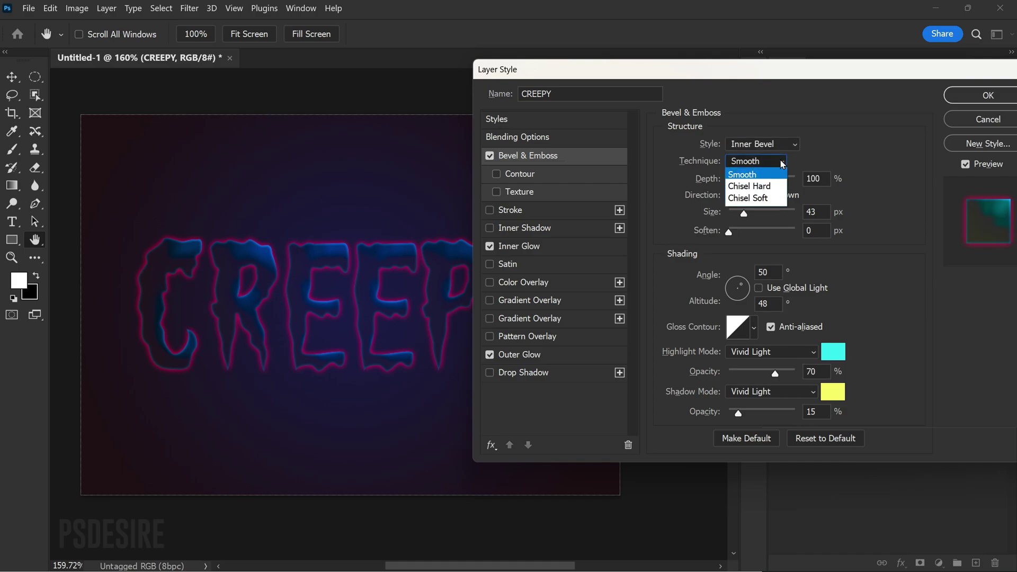
left_click(782, 165)
left_click(824, 180)
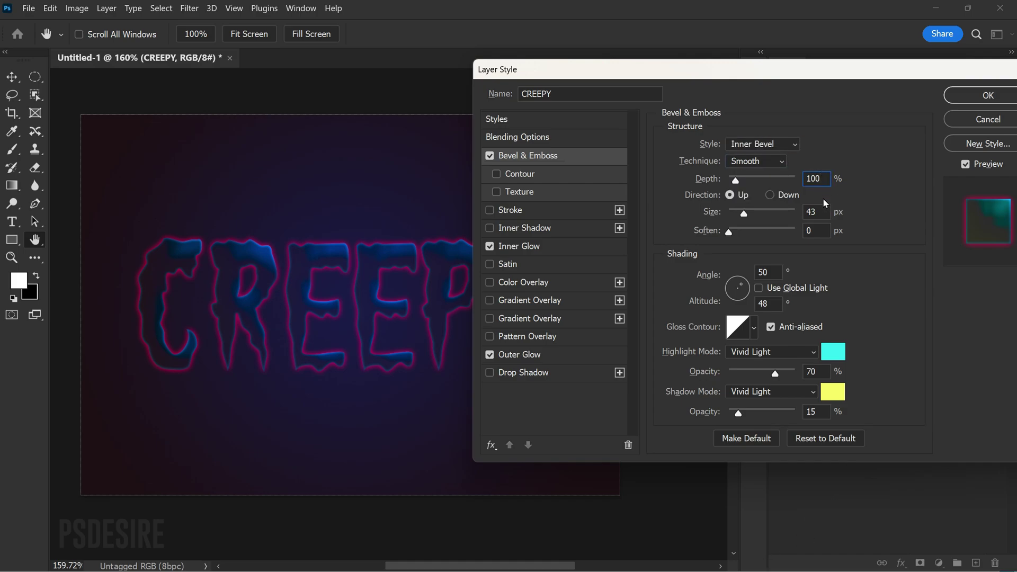
left_click(731, 193)
double_click(827, 211)
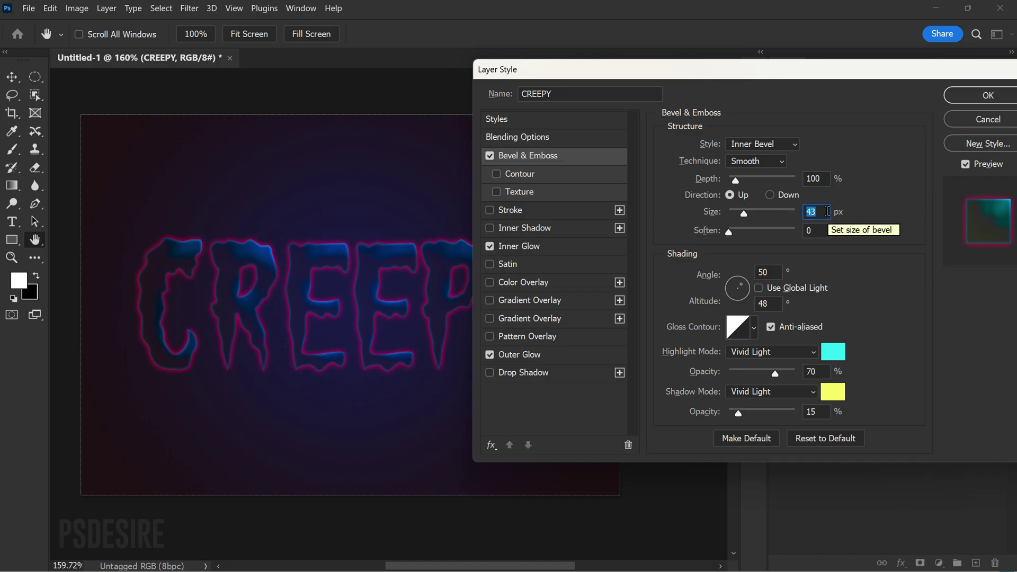
type("24")
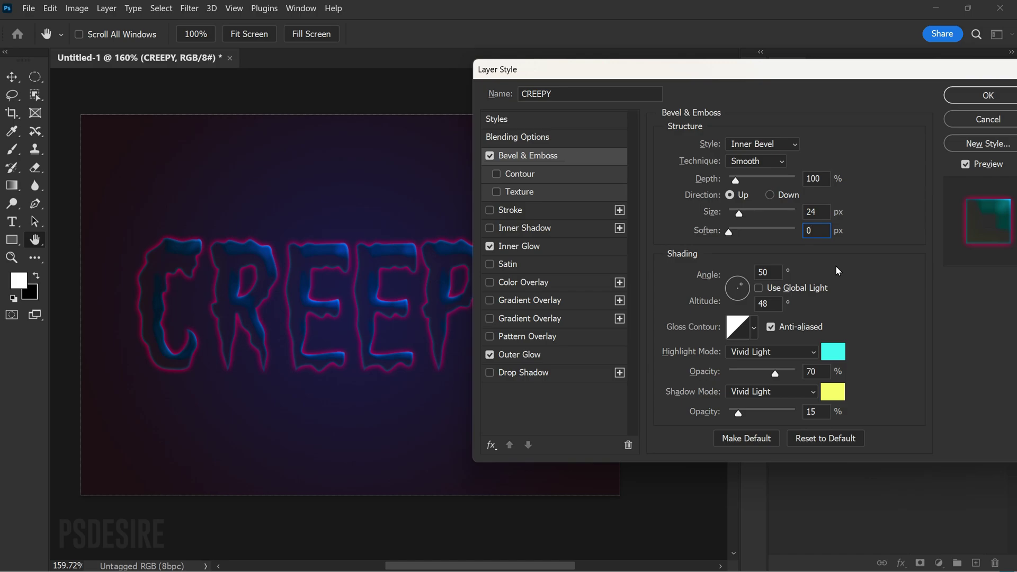
Set the bevel shading to a -150° angle and 58° altitude, accepting the existing gloss contour.
left_click(772, 272)
type("-150")
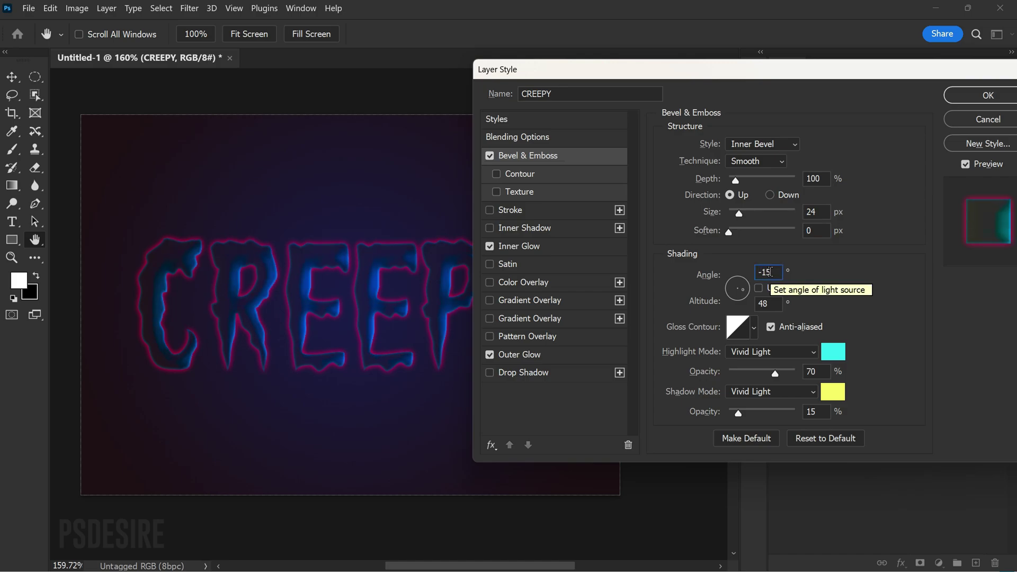
left_click(779, 301)
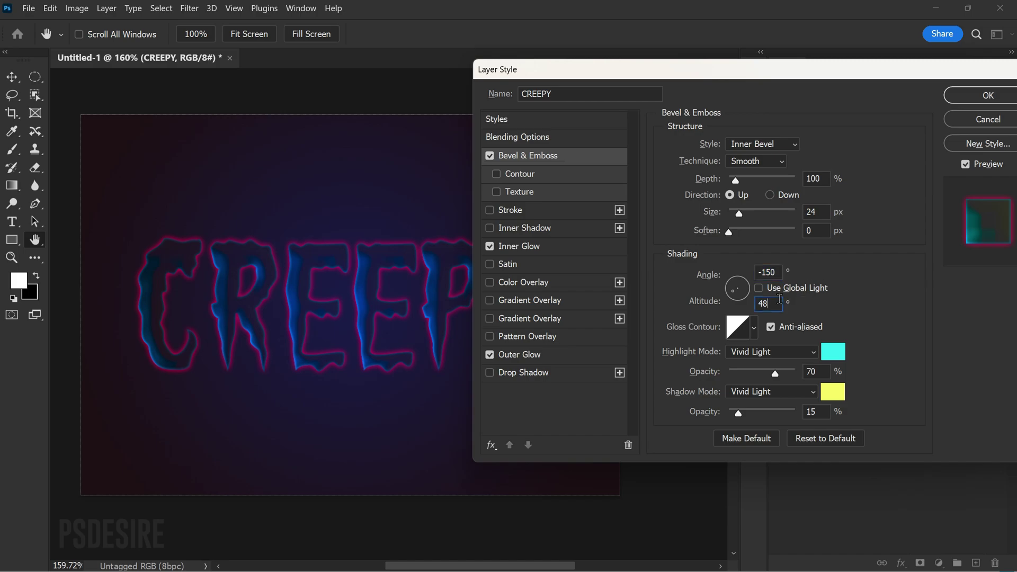
double_click(779, 300)
type("58")
left_click(742, 328)
left_click(820, 141)
Set the bevel highlight color to magenta RGB 255, 0, 156.
left_click(832, 351)
left_click(848, 439)
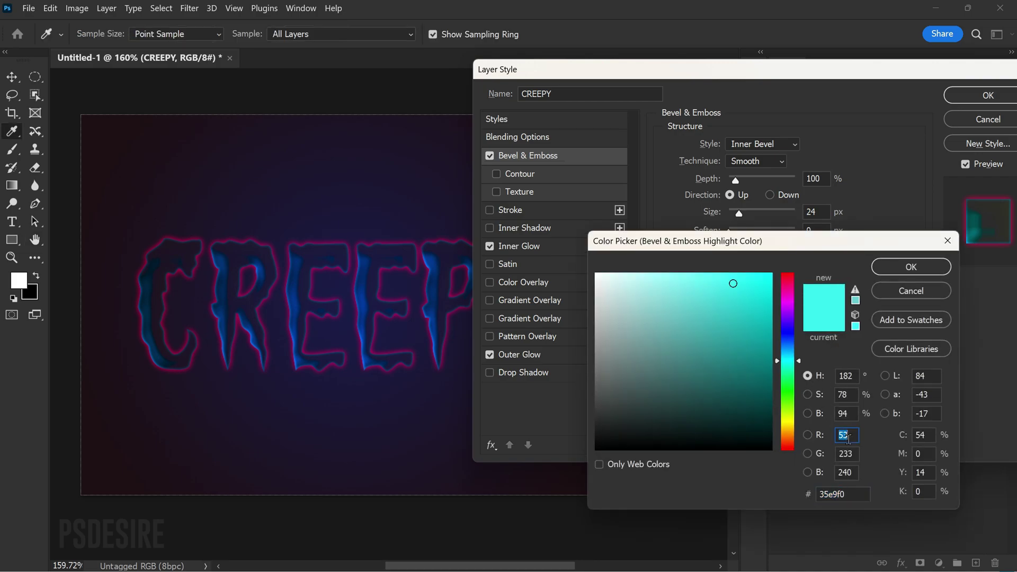
type("255")
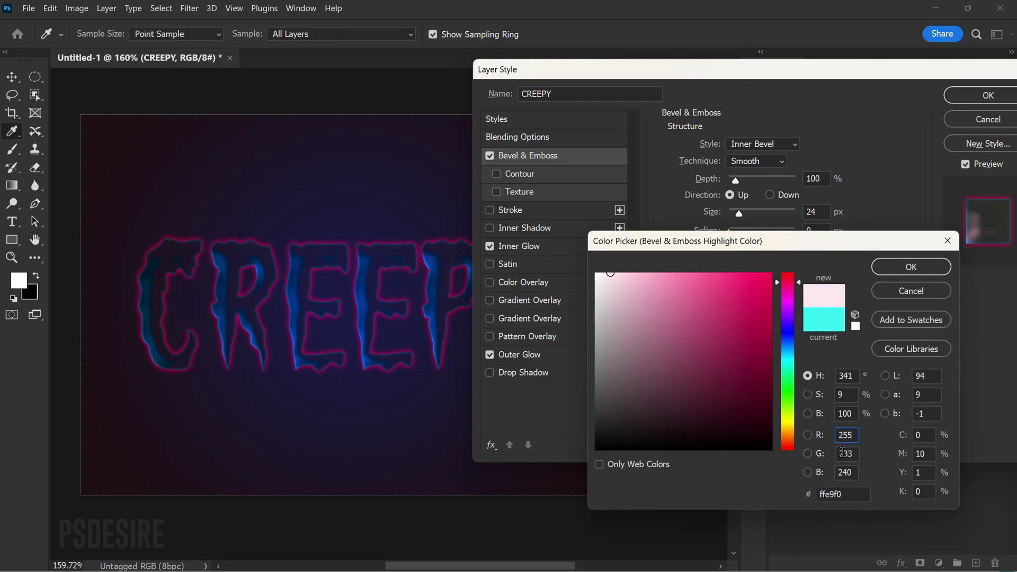
left_click(842, 453)
type("0")
left_click(853, 473)
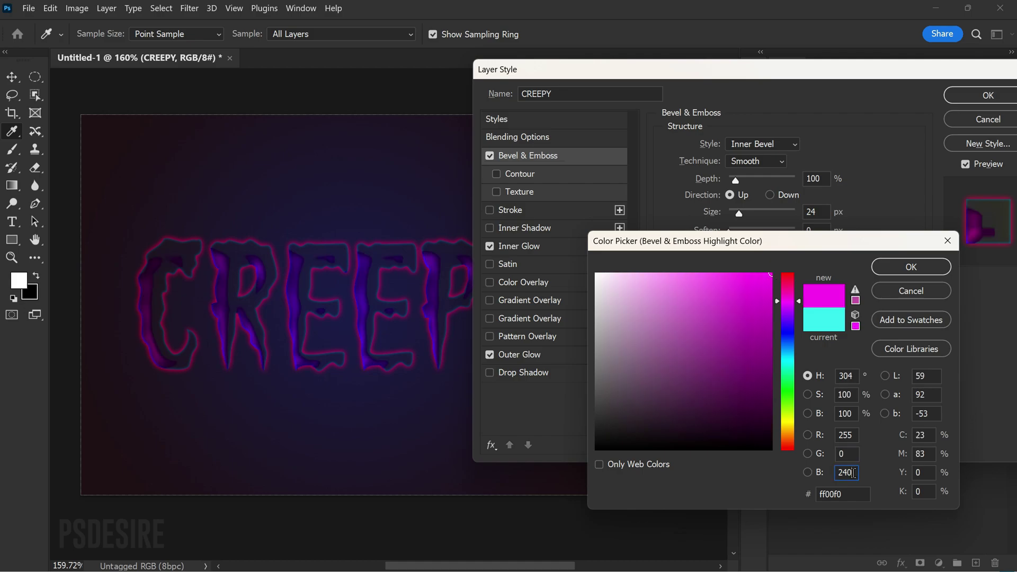
type("156")
double_click(848, 471)
type("156")
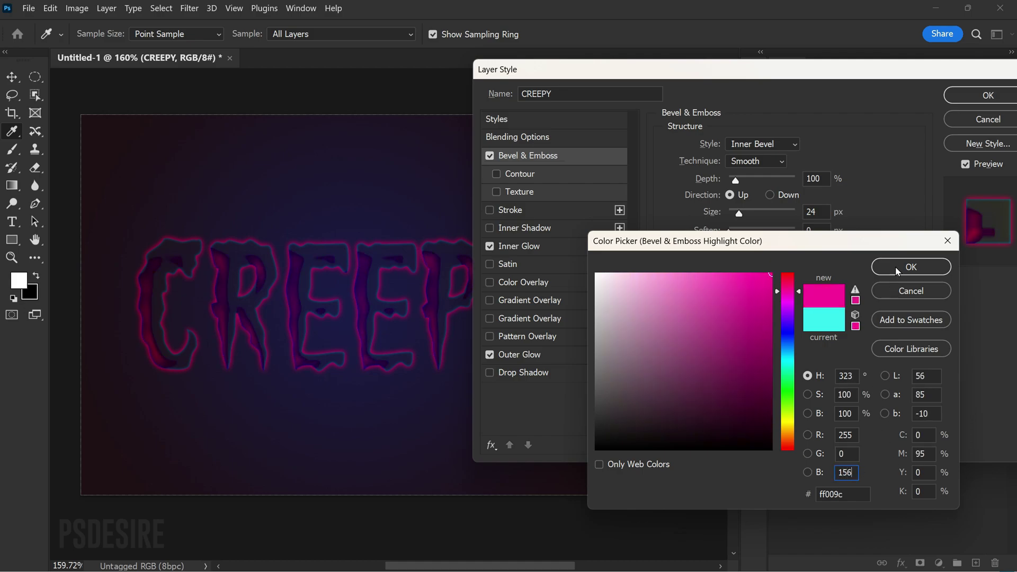
key("Return")
Use Linear Light as the bevel's highlight mode and set the highlight opacity to 51%.
left_click(773, 351)
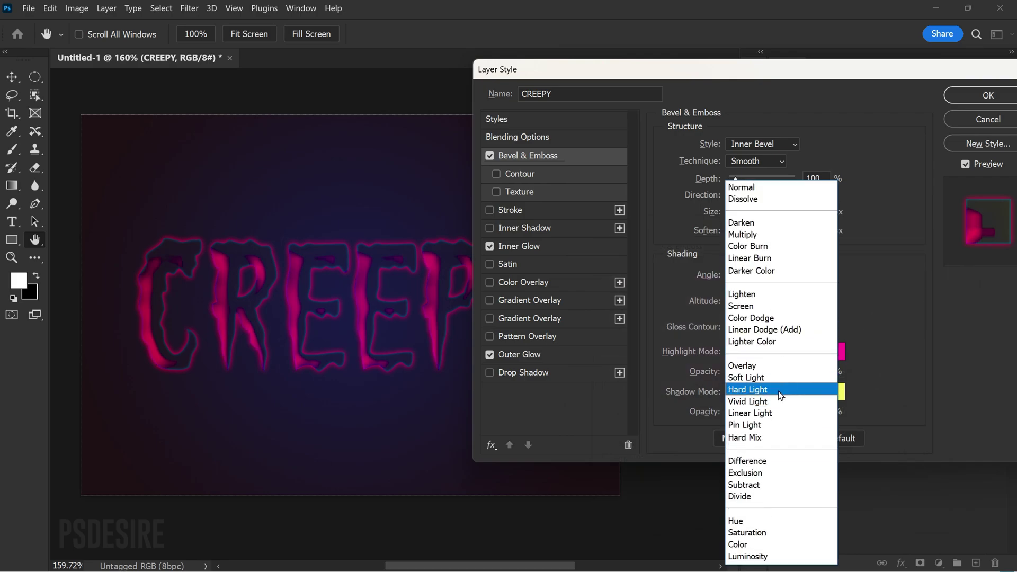
left_click(777, 412)
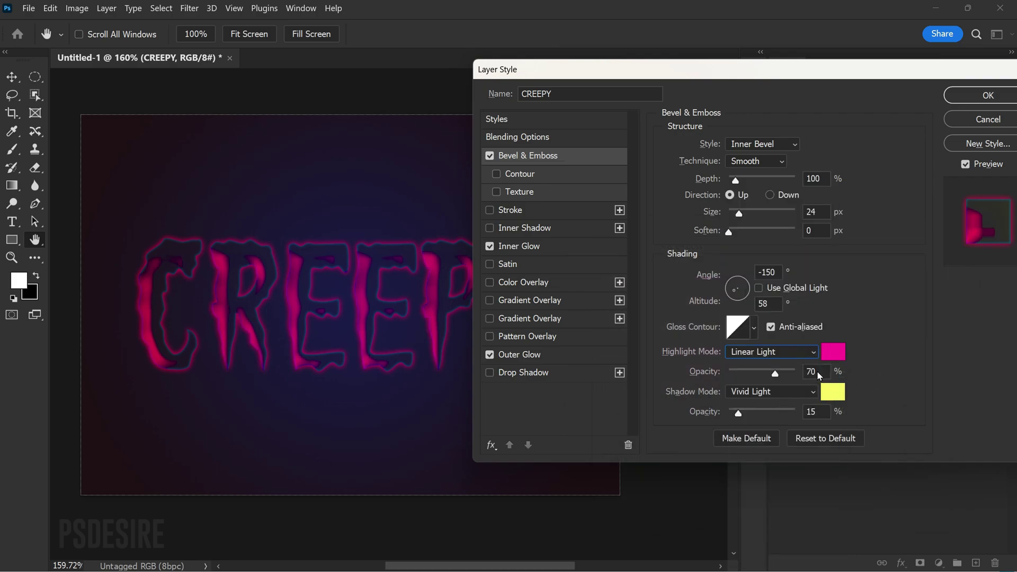
left_click_drag(777, 379, 760, 376)
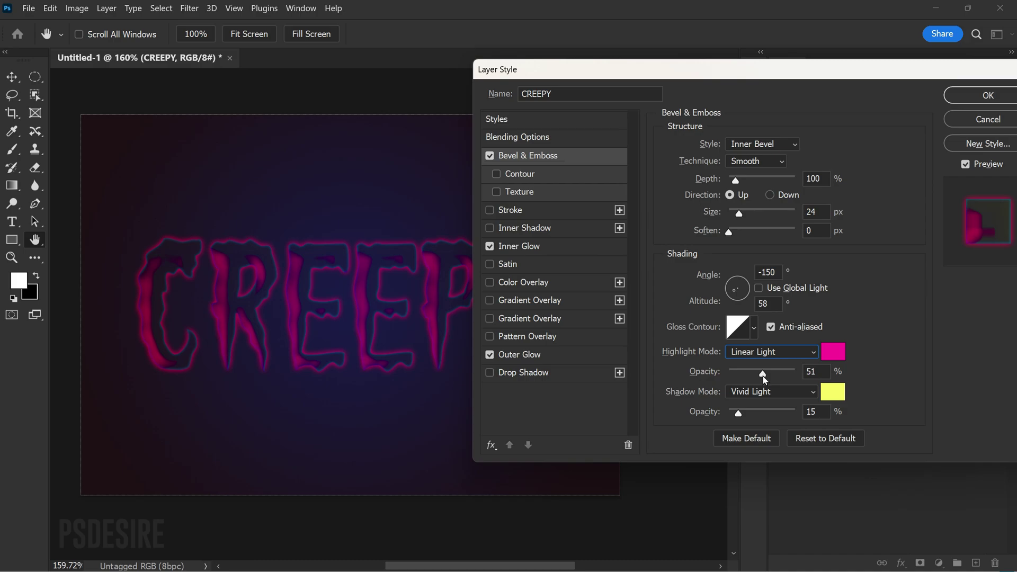
left_click(763, 376)
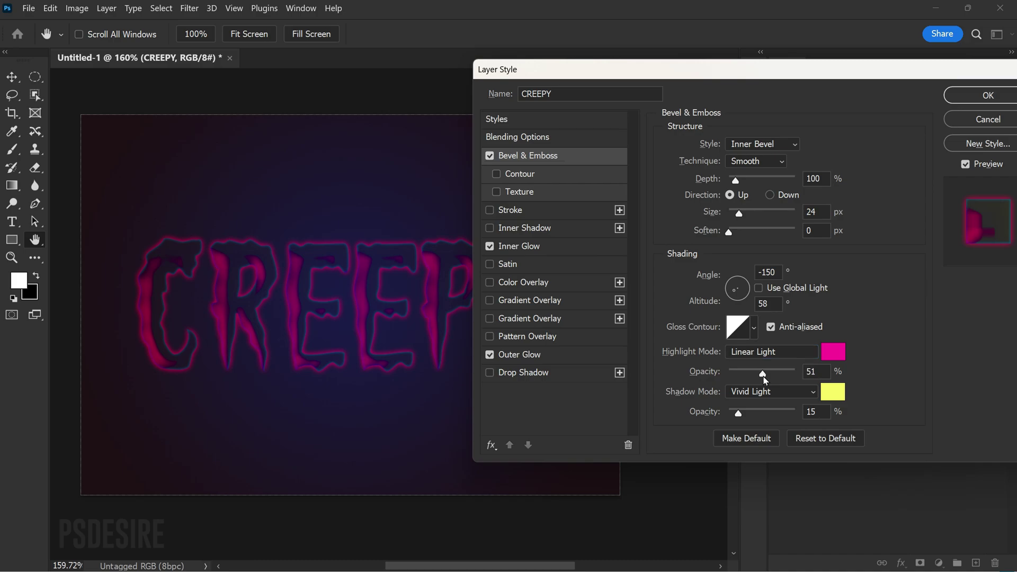
Set the bevel shadow color to pale cyan RGB 161, 254, 254 and its opacity to 50%.
left_click(830, 395)
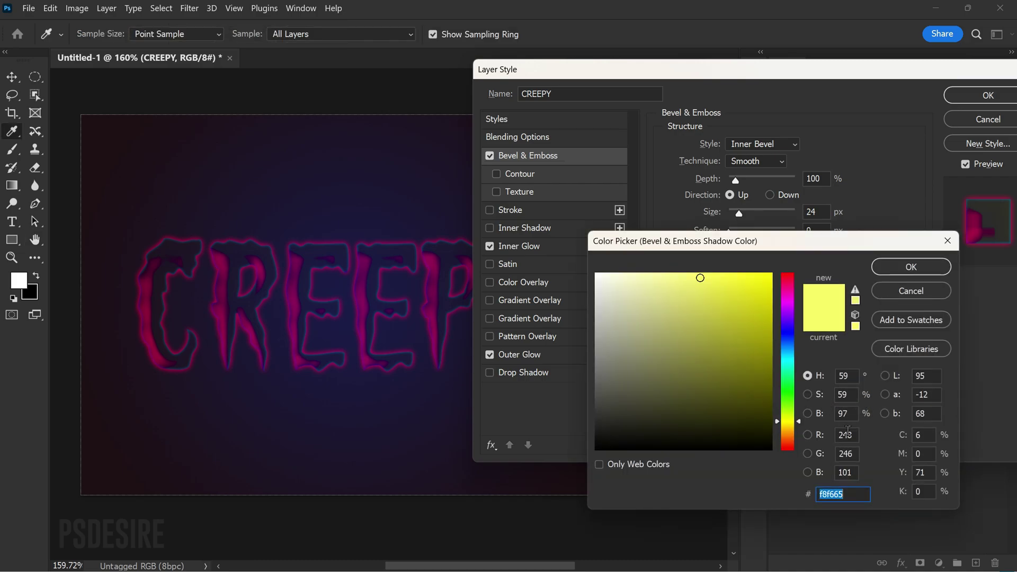
left_click(848, 436)
type("161")
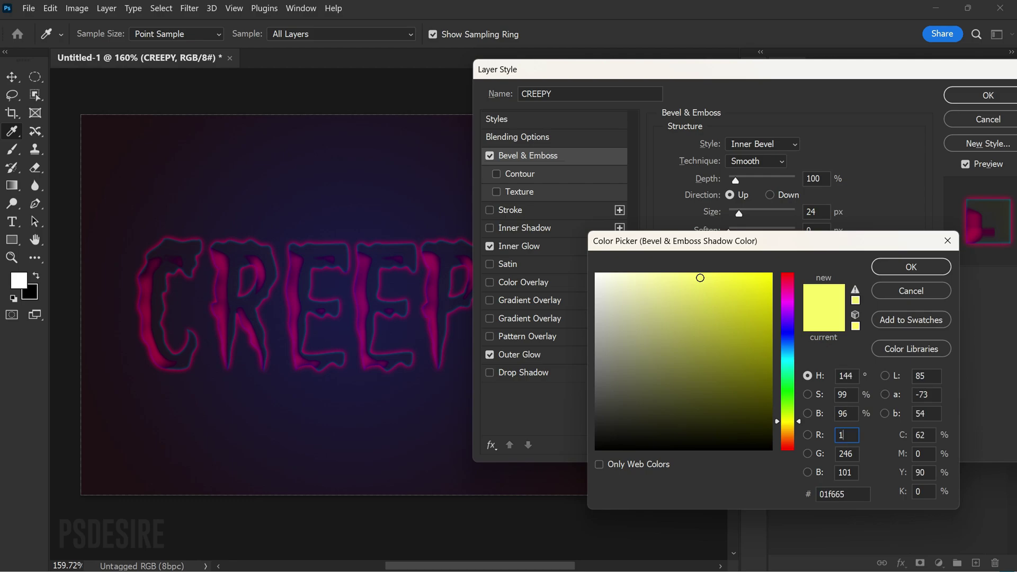
left_click(845, 454)
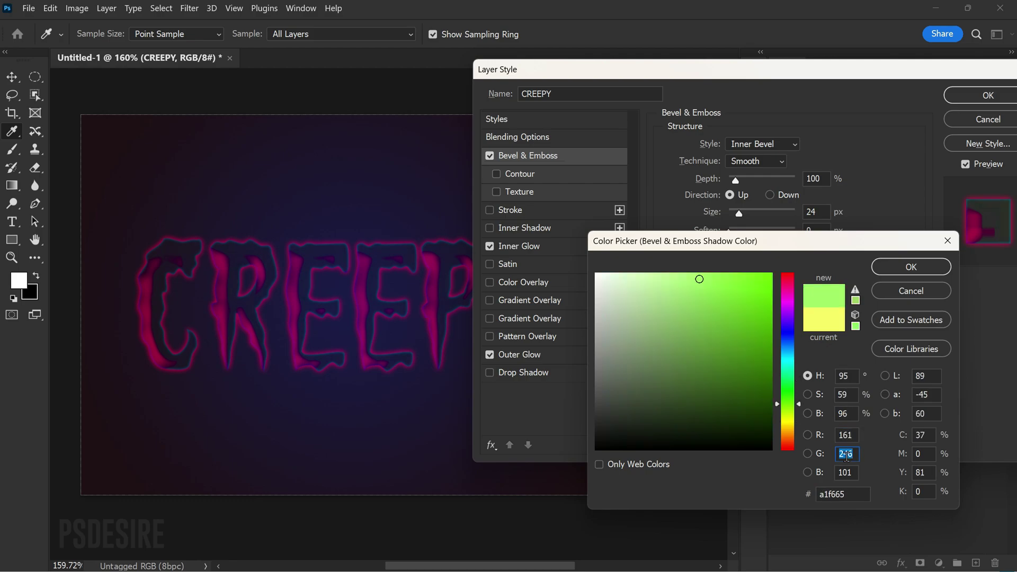
type("254")
left_click(848, 471)
type("254")
left_click(911, 266)
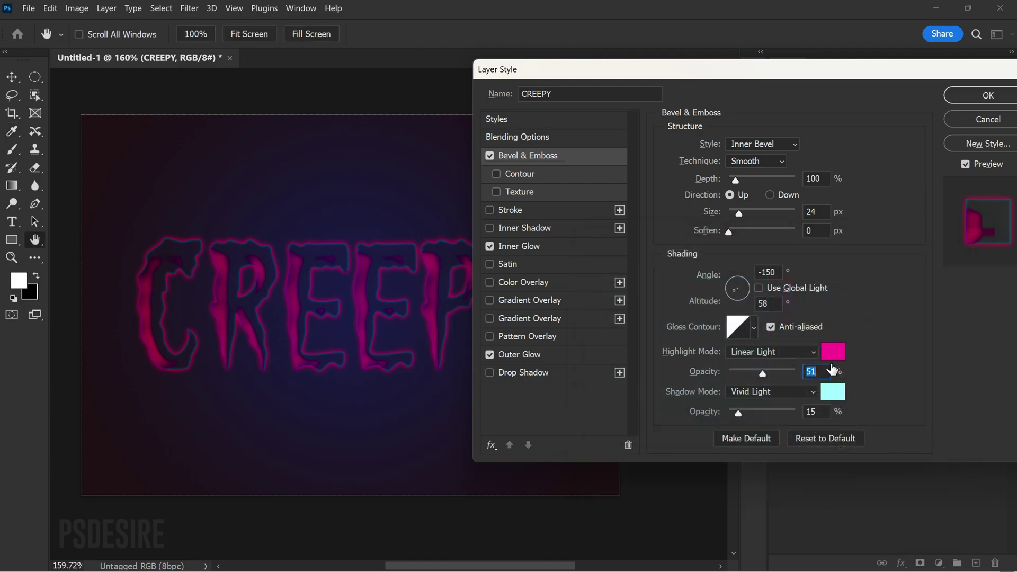
left_click_drag(741, 417, 756, 419)
left_click_drag(758, 417, 763, 418)
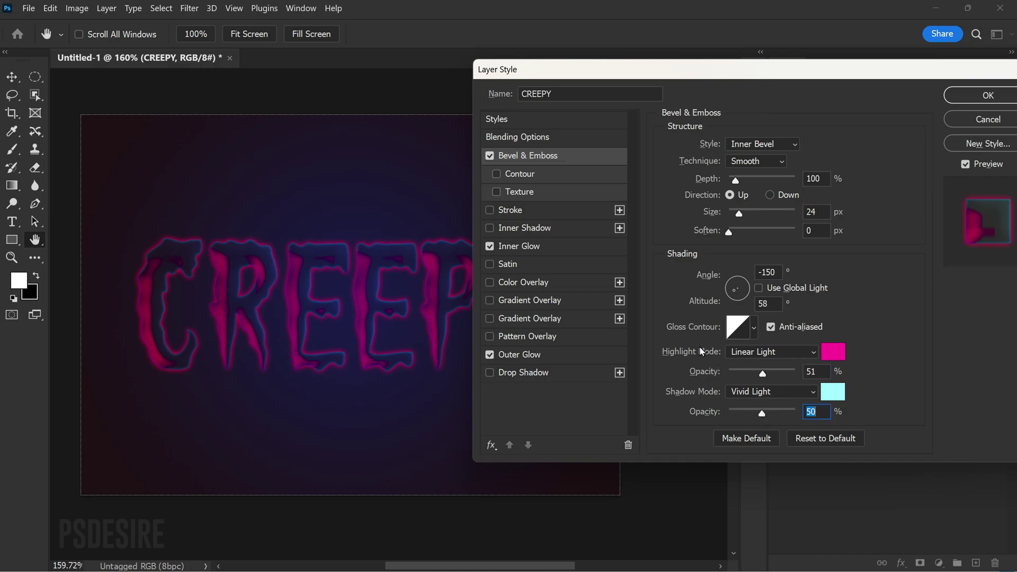
Add a Half Round contour with 50% range to the bevel and apply the layer style to the CREEPY layer.
left_click(497, 174)
left_click(519, 176)
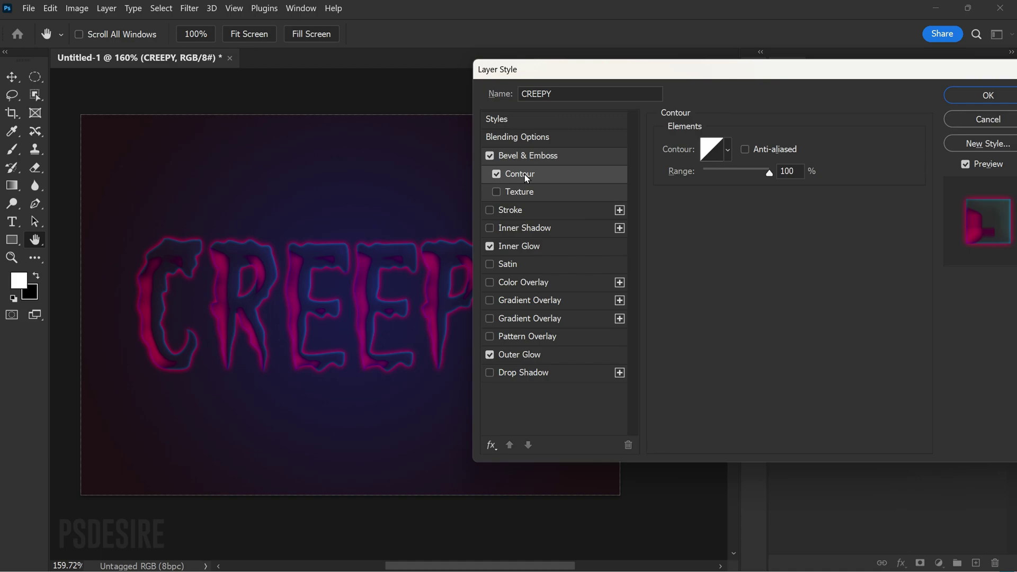
left_click(710, 157)
left_click(694, 139)
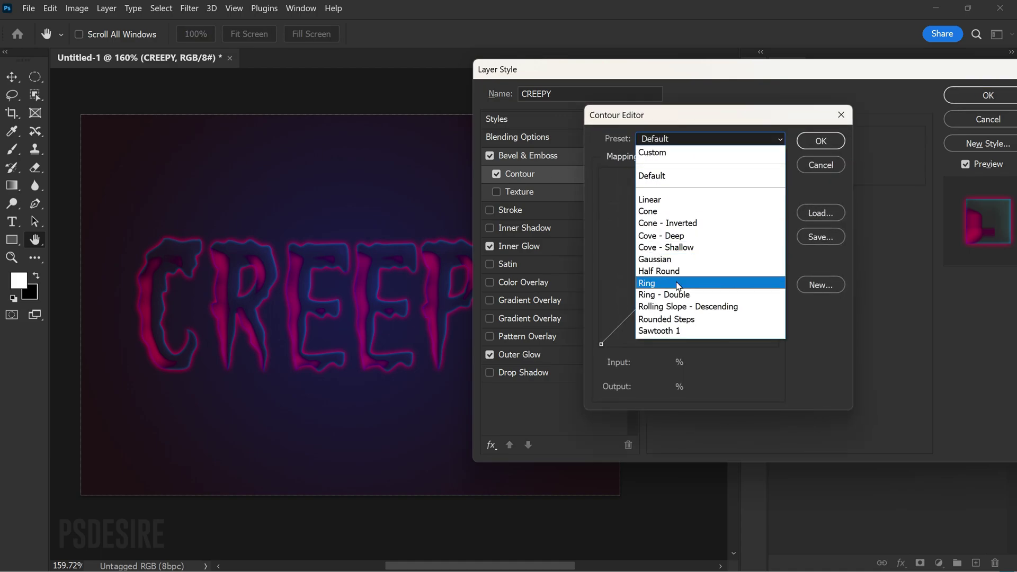
left_click(683, 273)
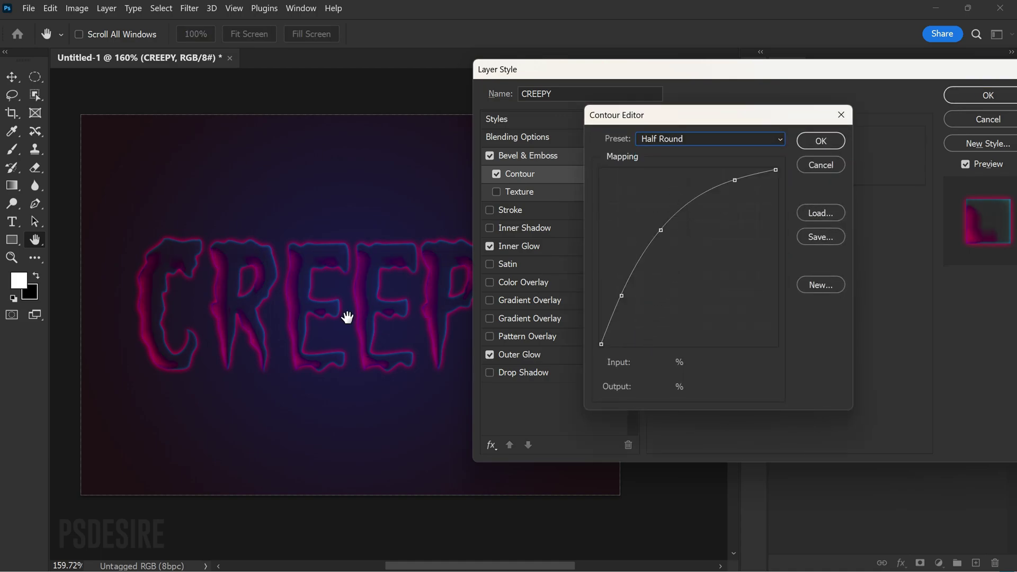
left_click(821, 141)
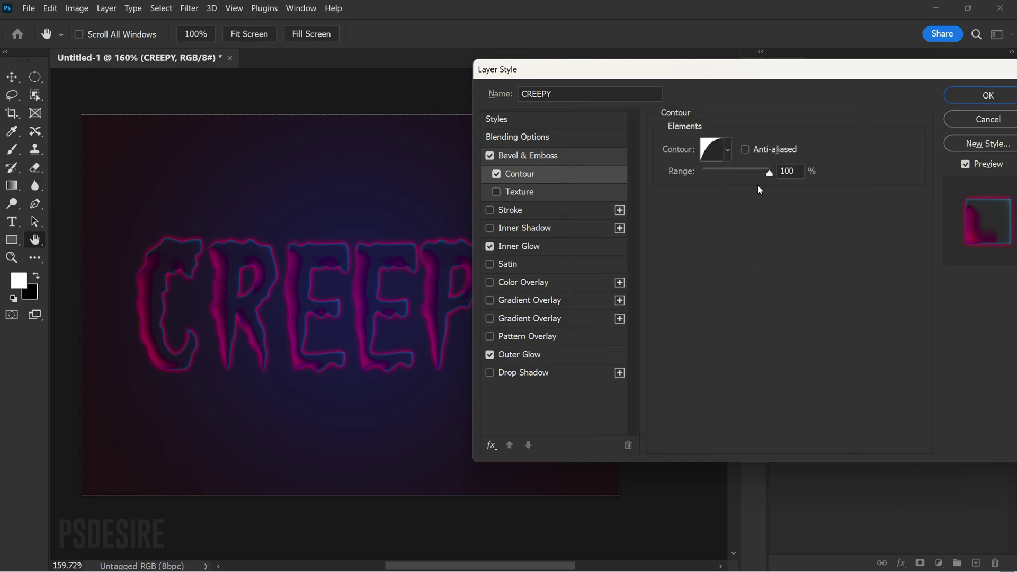
left_click_drag(771, 176, 737, 177)
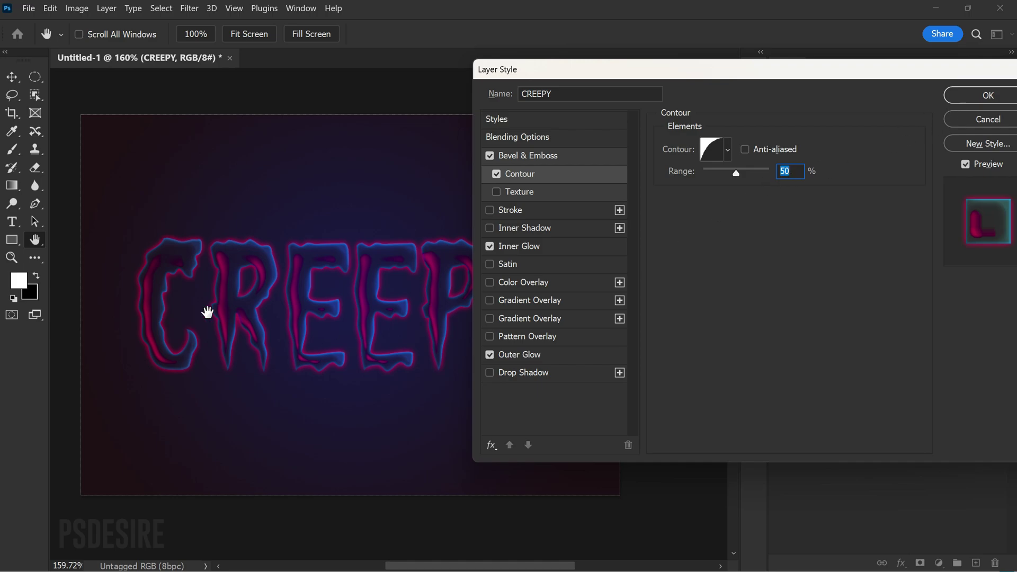
left_click(968, 95)
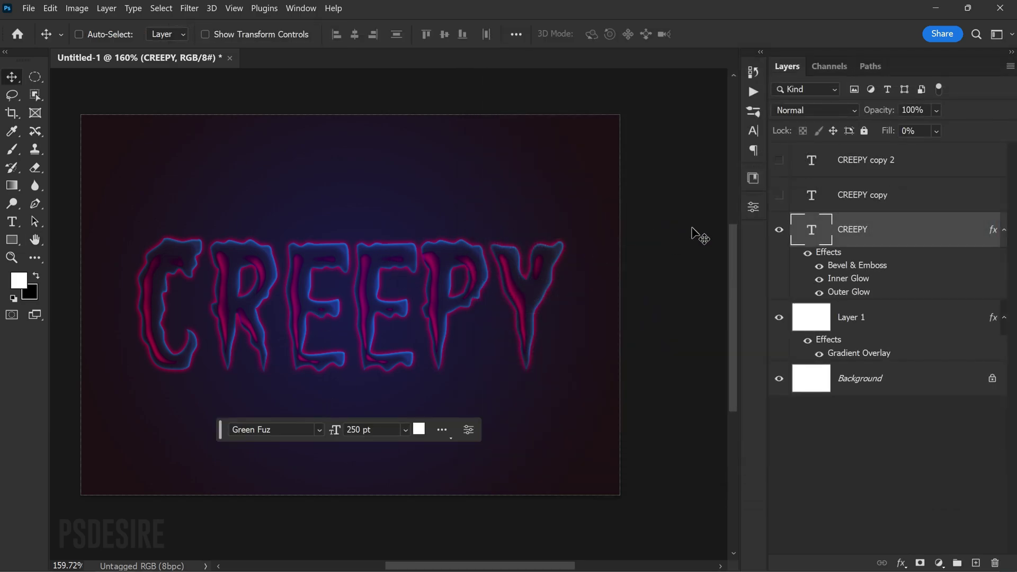
Make the CREEPY copy layer visible and open its layer style settings.
left_click(778, 196)
left_click(906, 200)
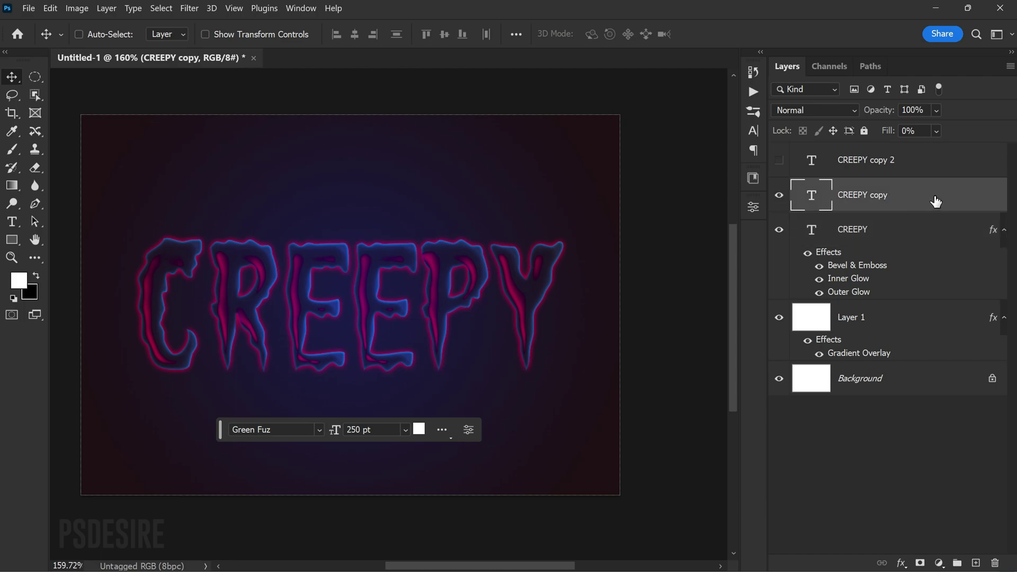
double_click(935, 200)
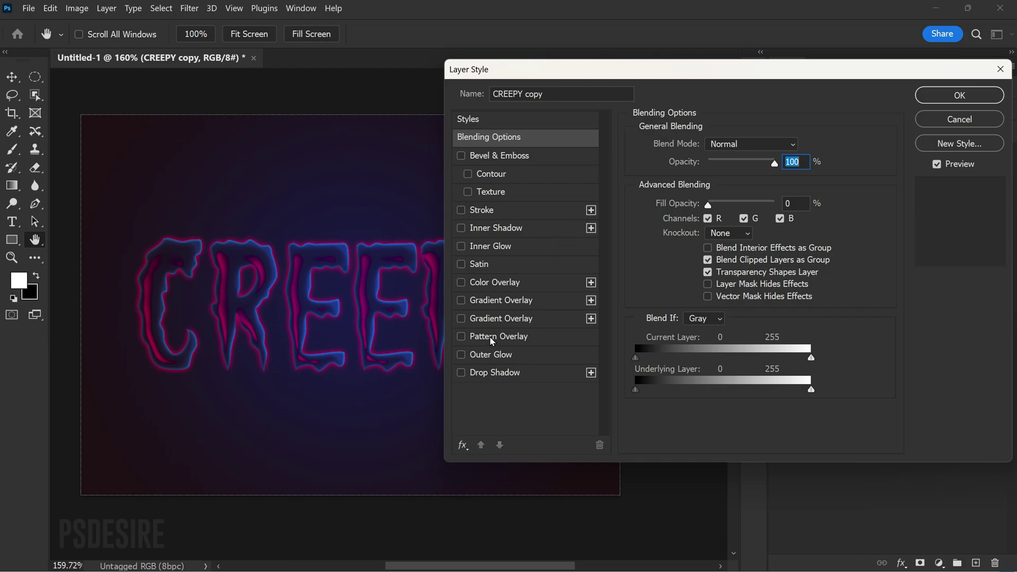
Add an outer glow to the CREEPY copy layer in bright blue RGB 0, 192, 255.
left_click(461, 355)
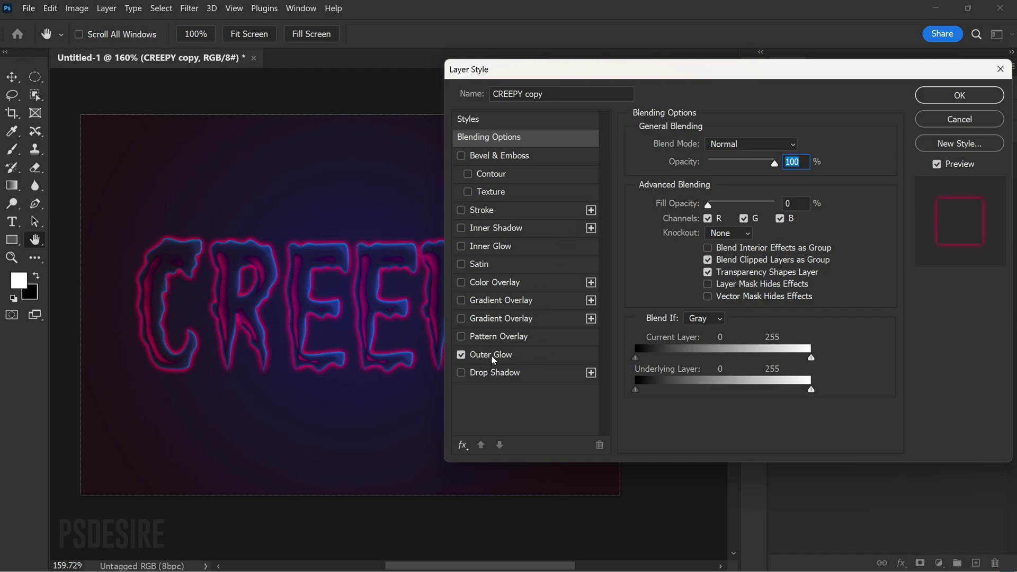
left_click(491, 360)
left_click(671, 203)
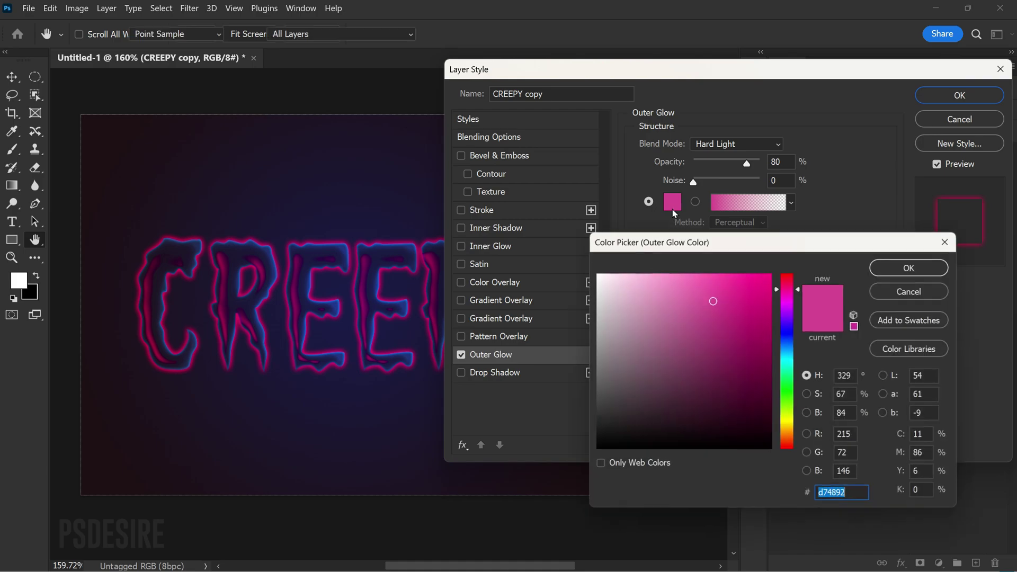
left_click(855, 436)
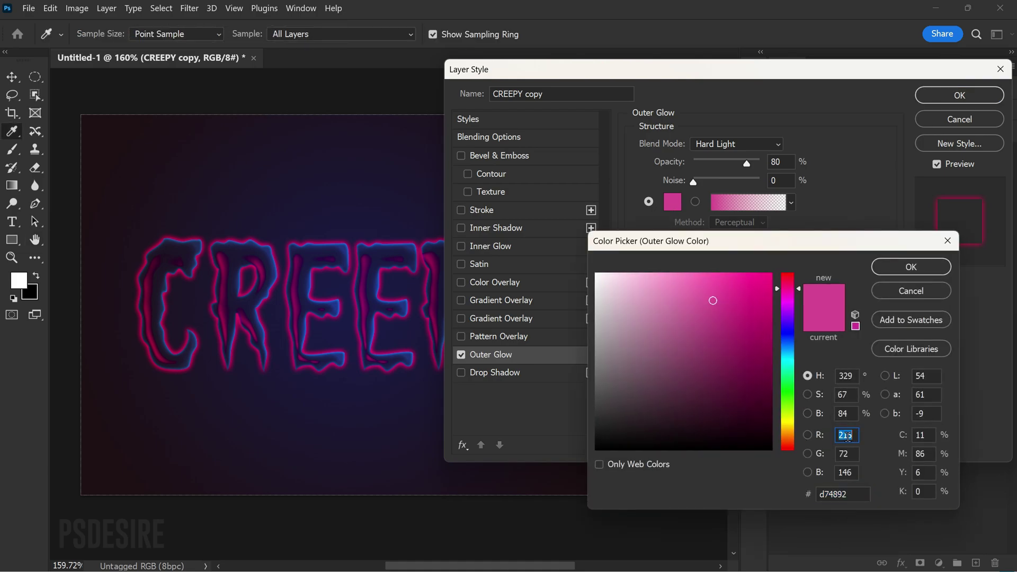
type("0192")
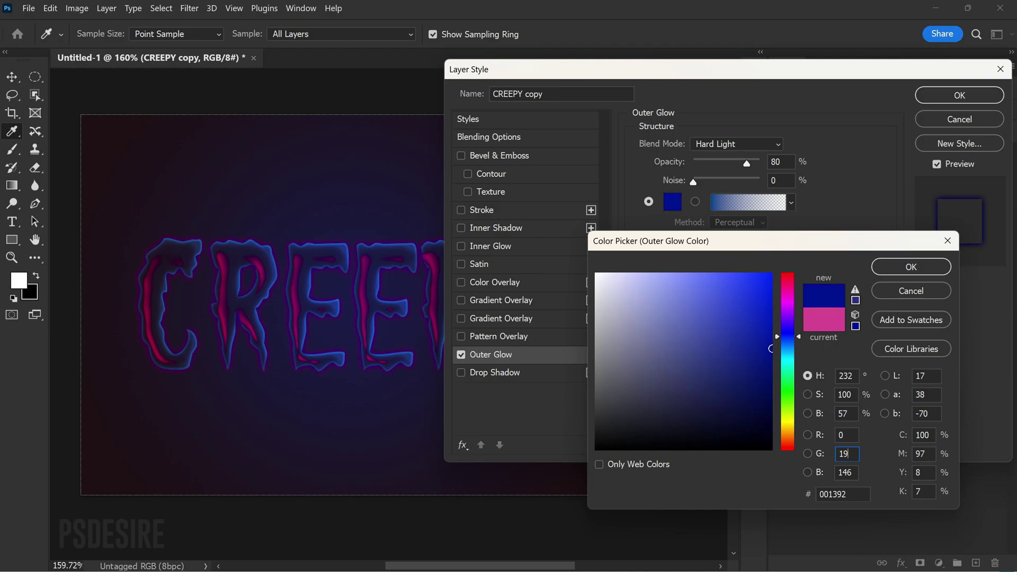
left_click(848, 473)
double_click(848, 473)
type("255")
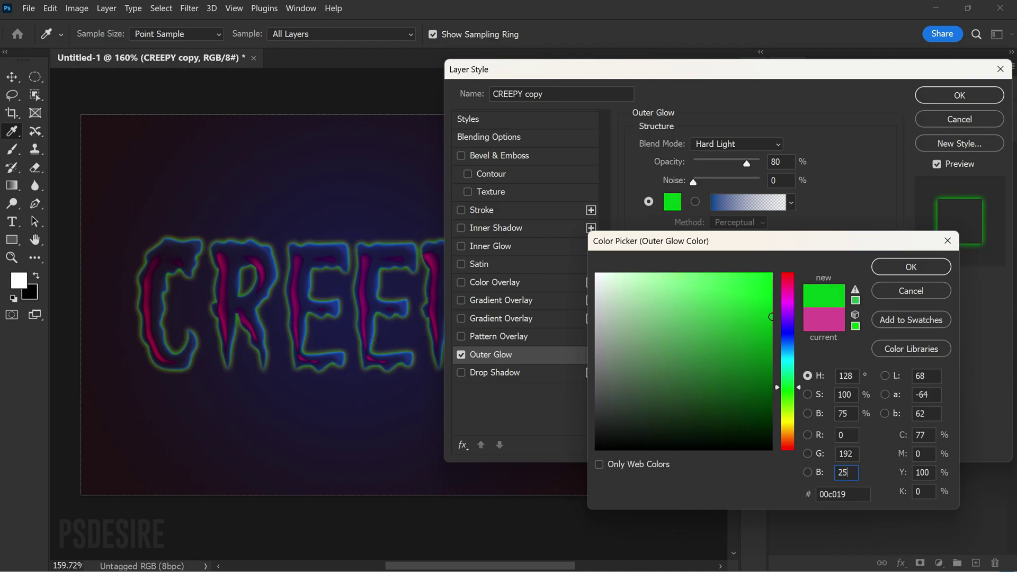
left_click(895, 274)
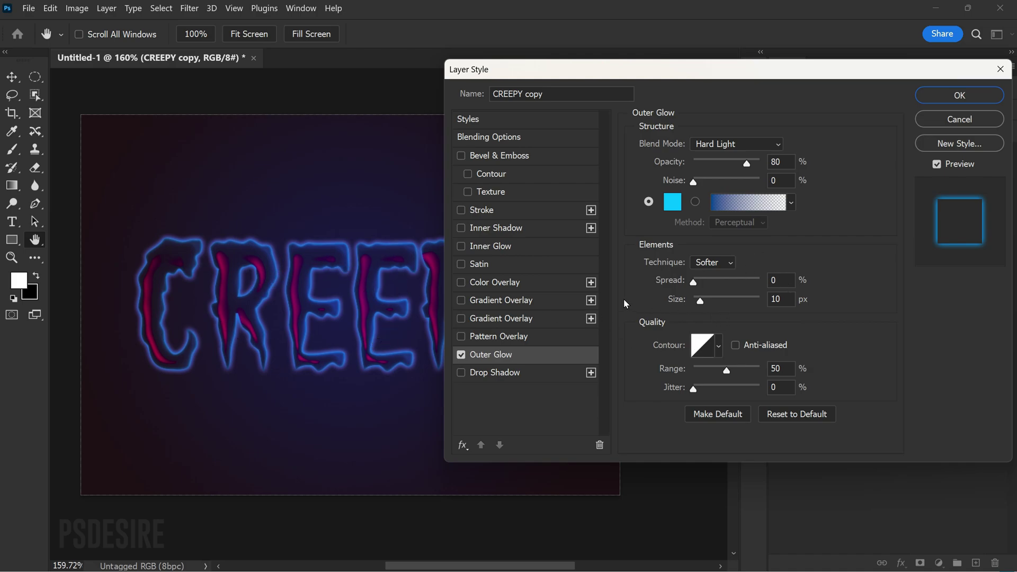
Add an inner glow to the CREEPY copy layer in crimson pink RGB 207, 28, 104.
left_click(490, 247)
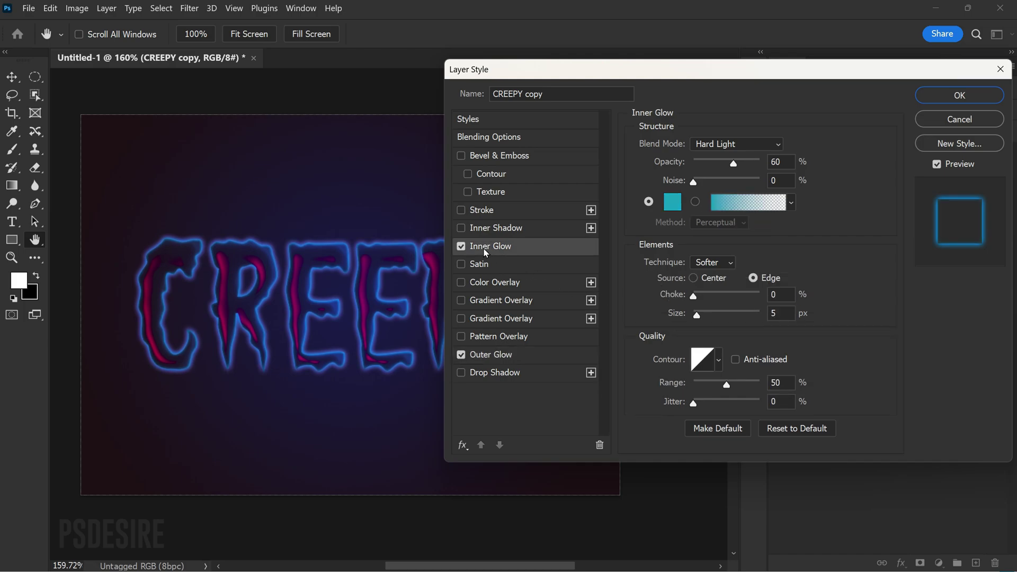
left_click(672, 201)
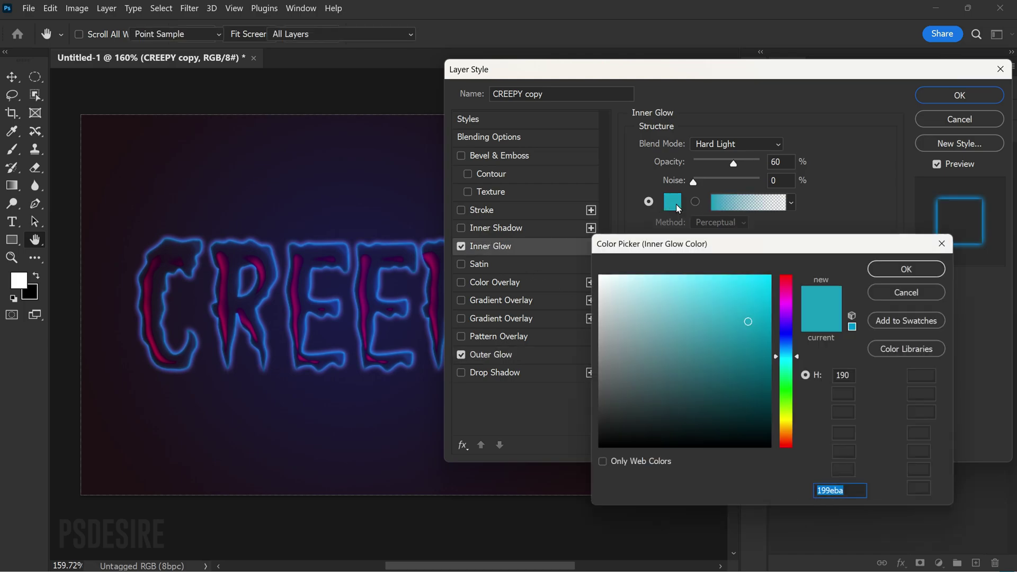
left_click(851, 436)
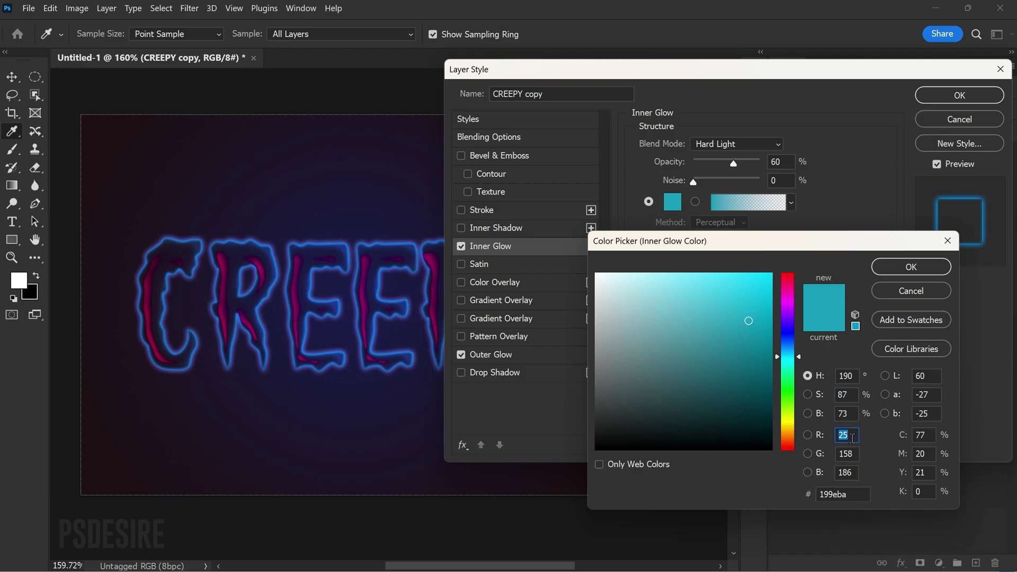
type("207")
left_click(846, 453)
double_click(846, 453)
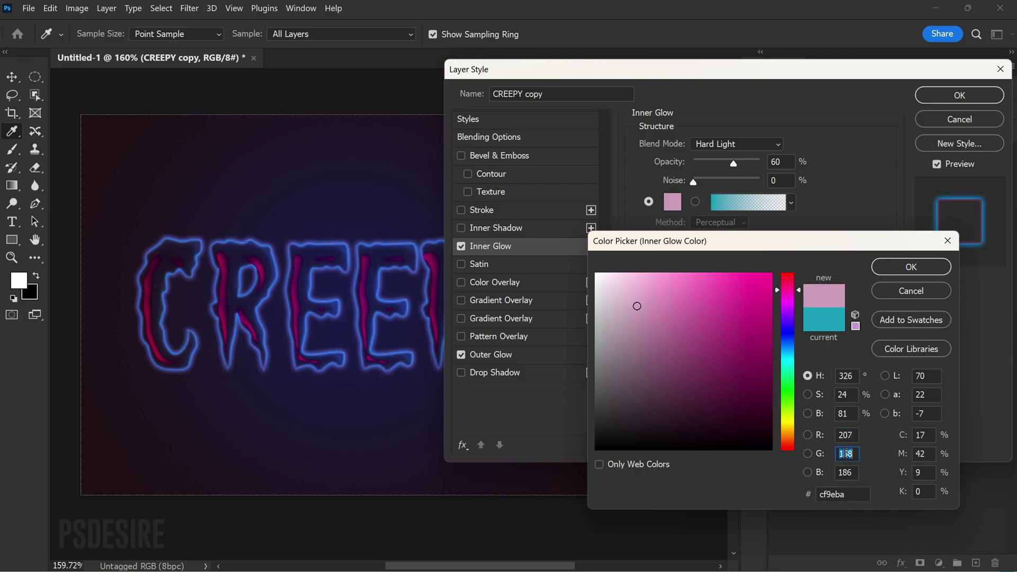
type("28")
double_click(848, 472)
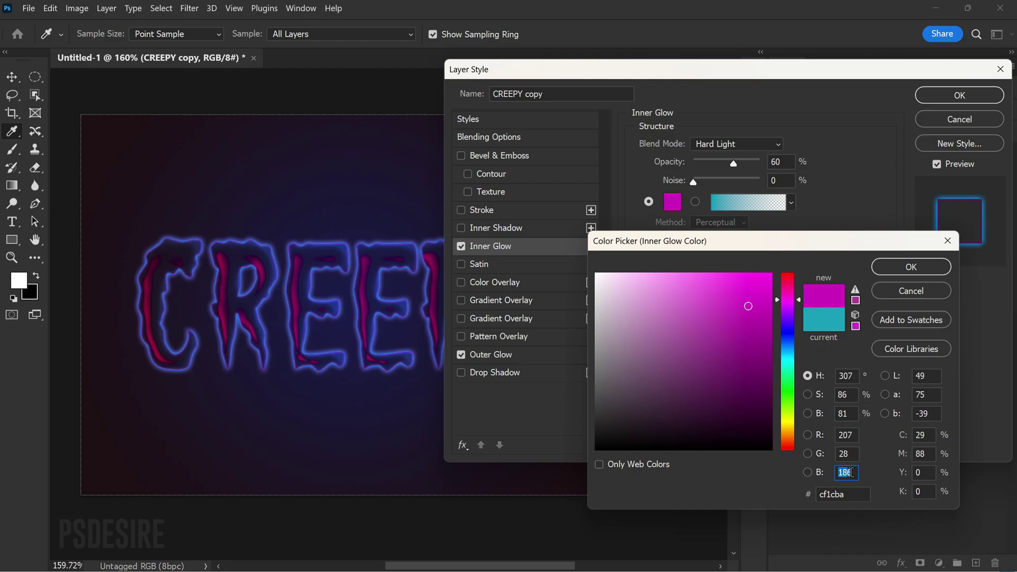
type("104")
left_click(890, 269)
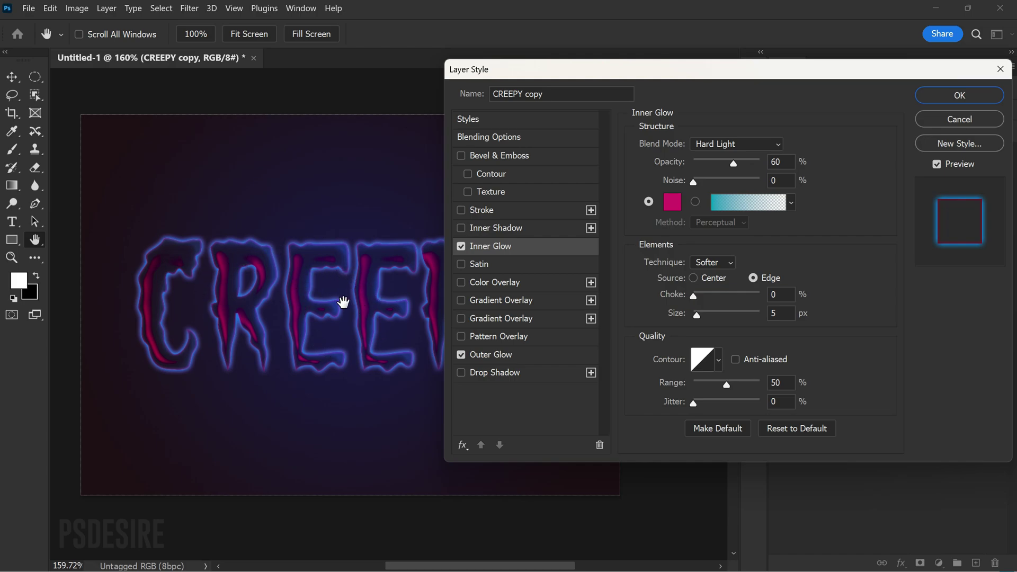
Enable Bevel & Emboss on the CREEPY copy layer with a sky blue highlight color, RGB 0, 174, 255.
left_click(498, 157)
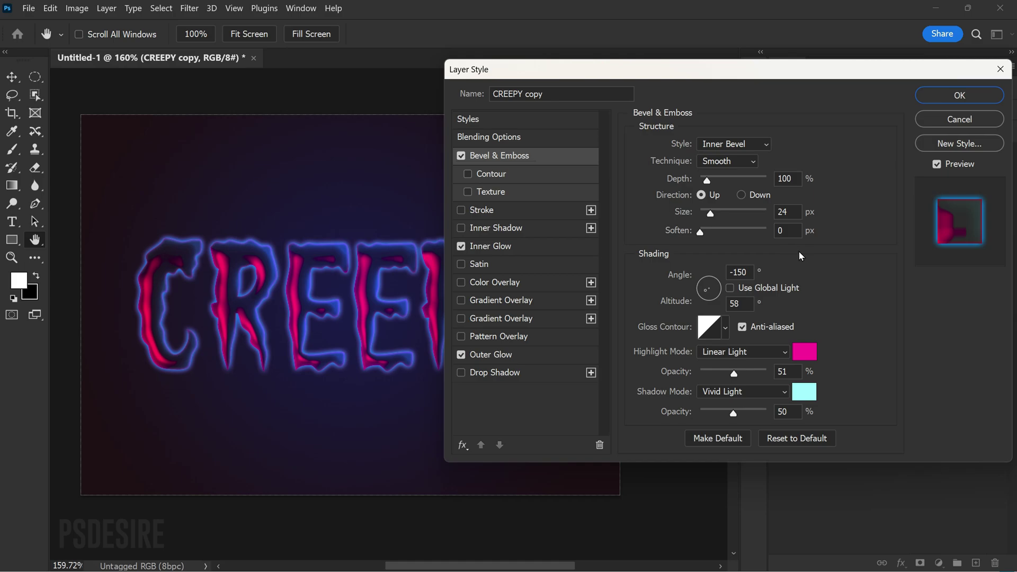
left_click(804, 352)
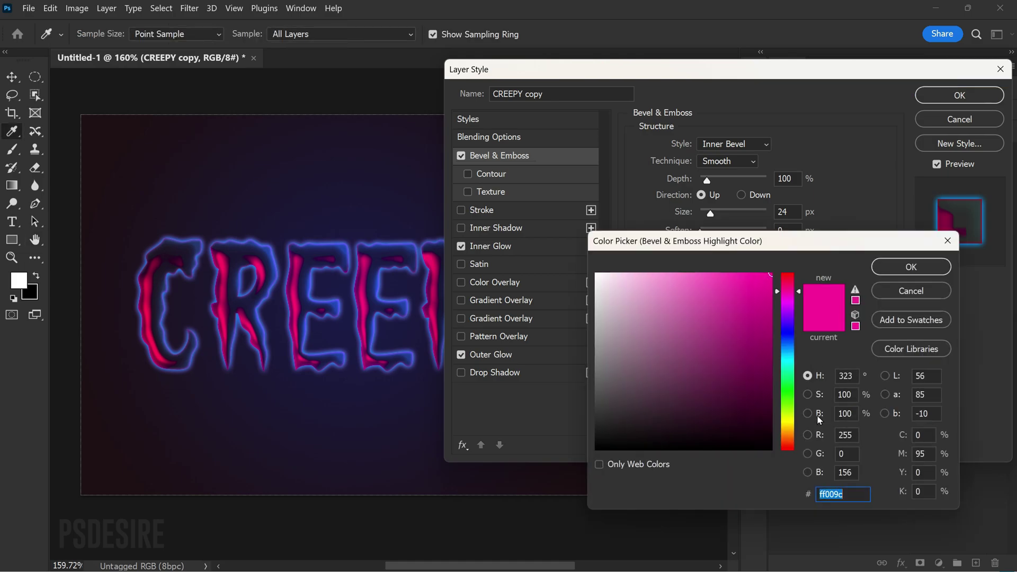
left_click(850, 435)
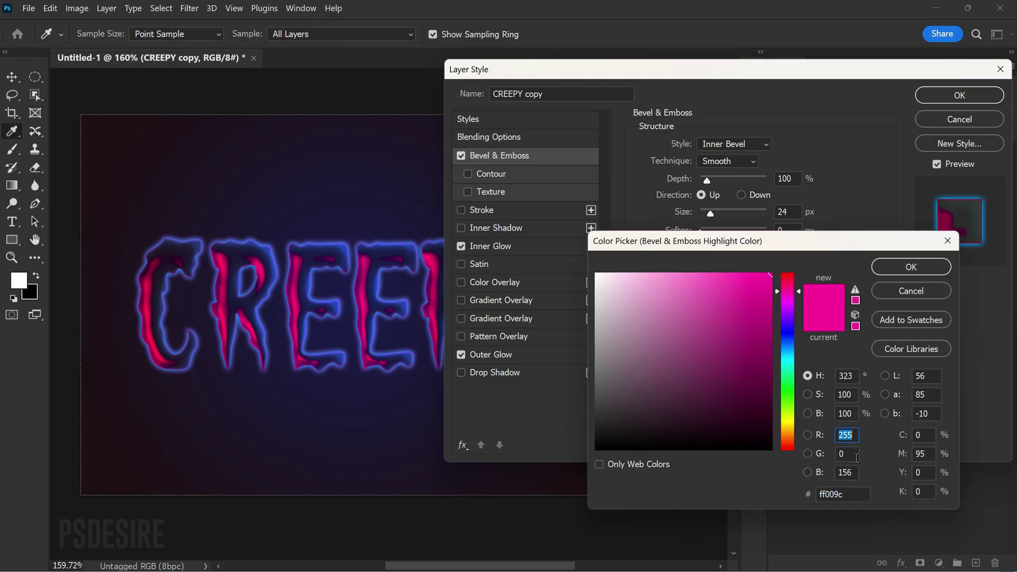
type("0")
left_click(856, 459)
type("174")
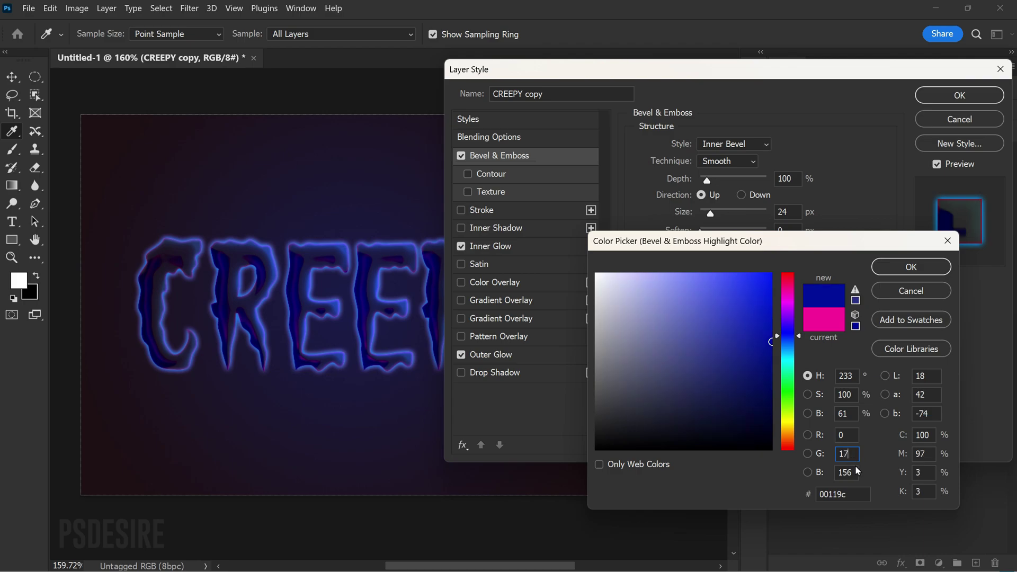
left_click(853, 472)
type("255")
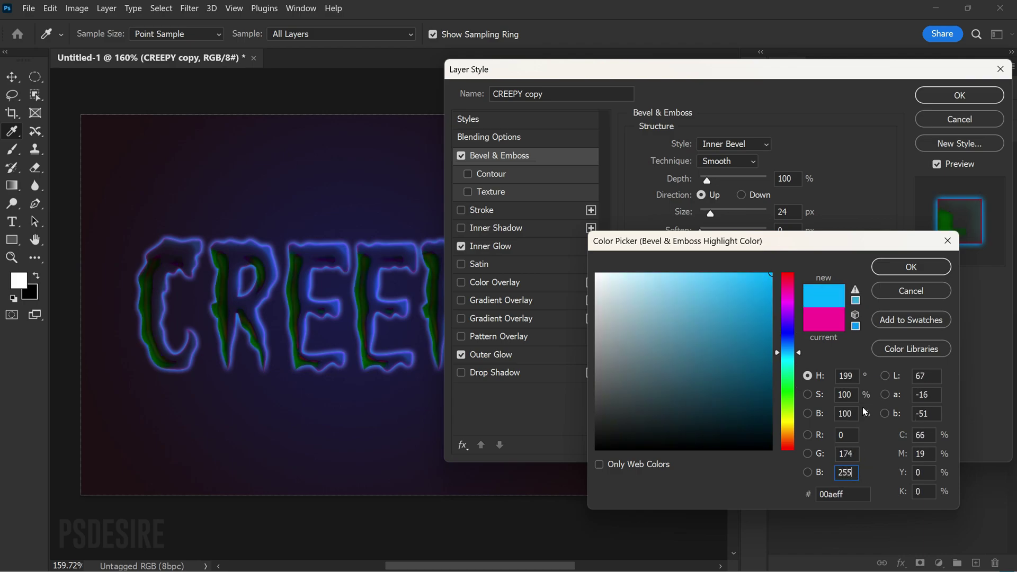
left_click(911, 266)
Set the bevel's shadow color on the CREEPY copy layer to pink RGB 248, 101, 201.
left_click(804, 392)
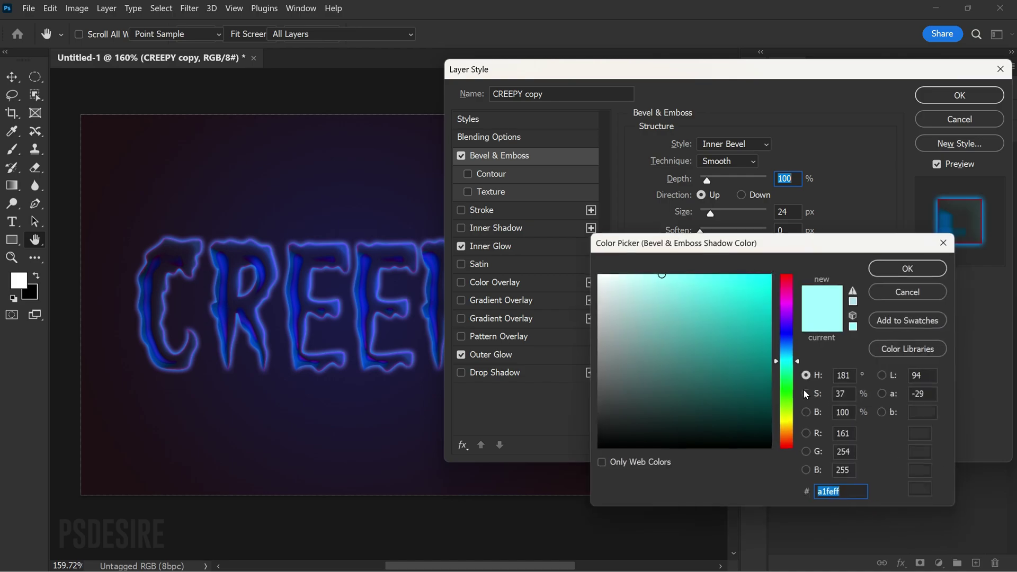
left_click(847, 434)
type("248")
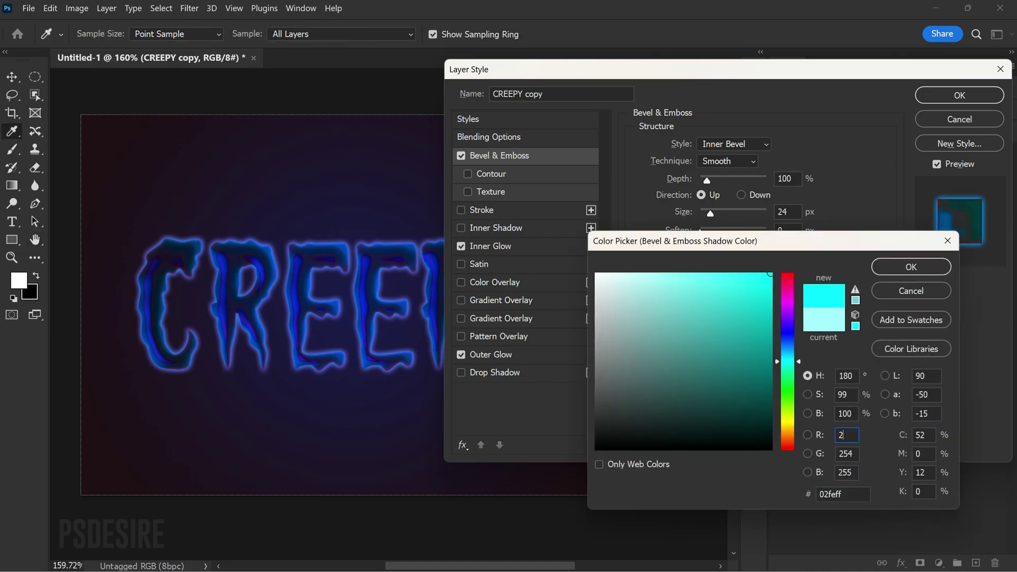
left_click(850, 454)
type("101")
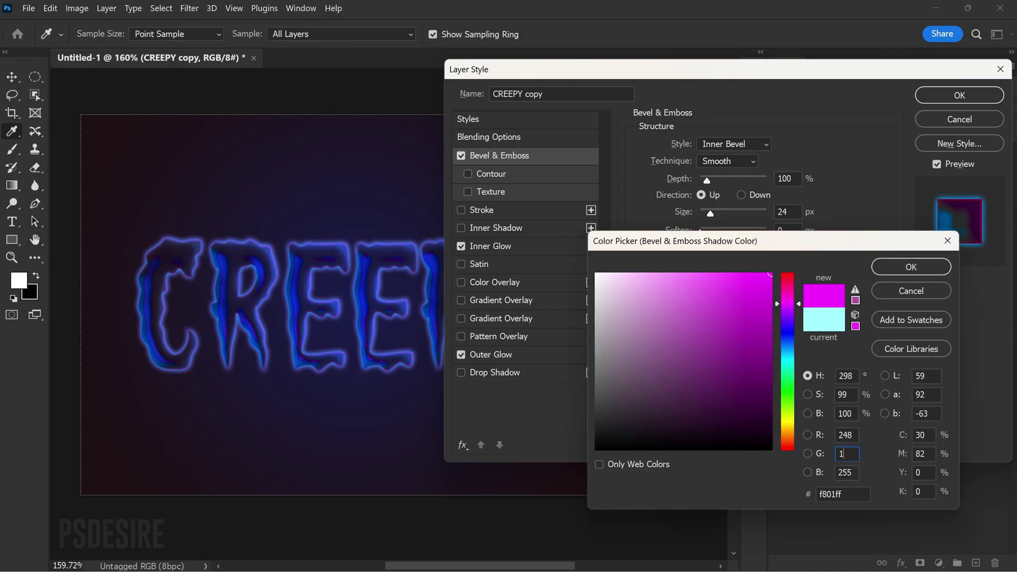
left_click(852, 472)
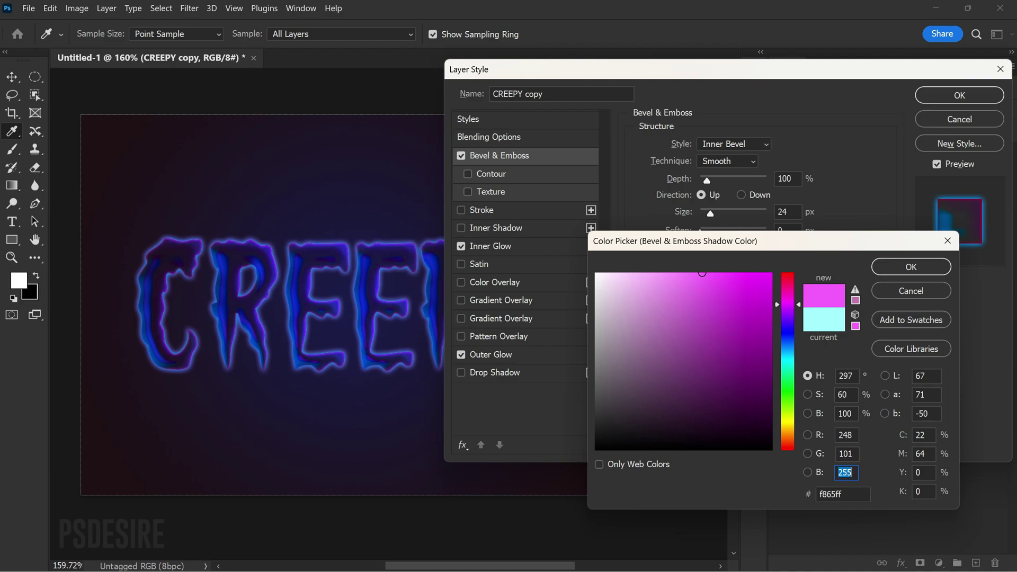
type("201")
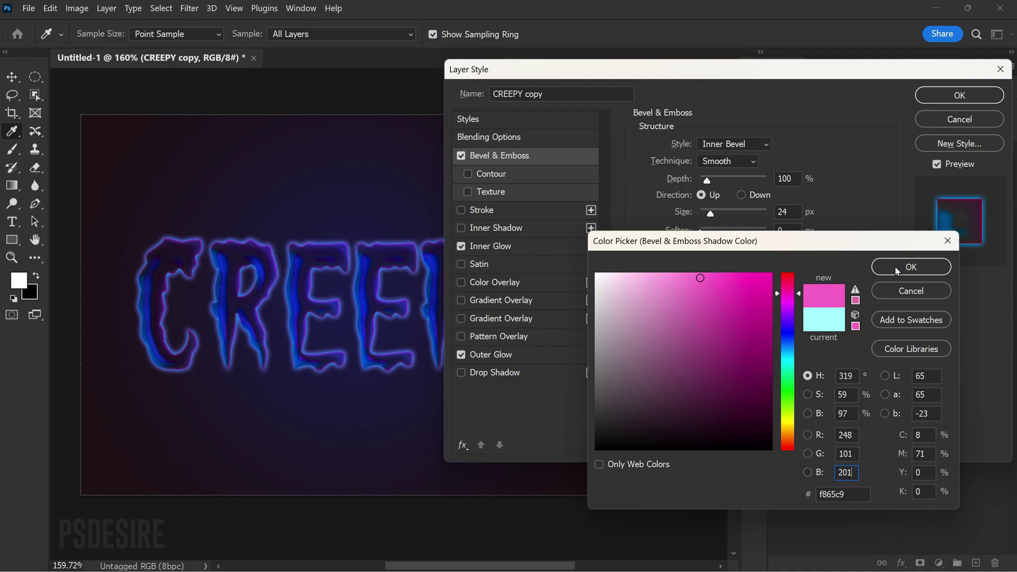
left_click(896, 271)
Set the CREEPY copy bevel's shading angle to -30° and its altitude to 48°.
left_click(745, 273)
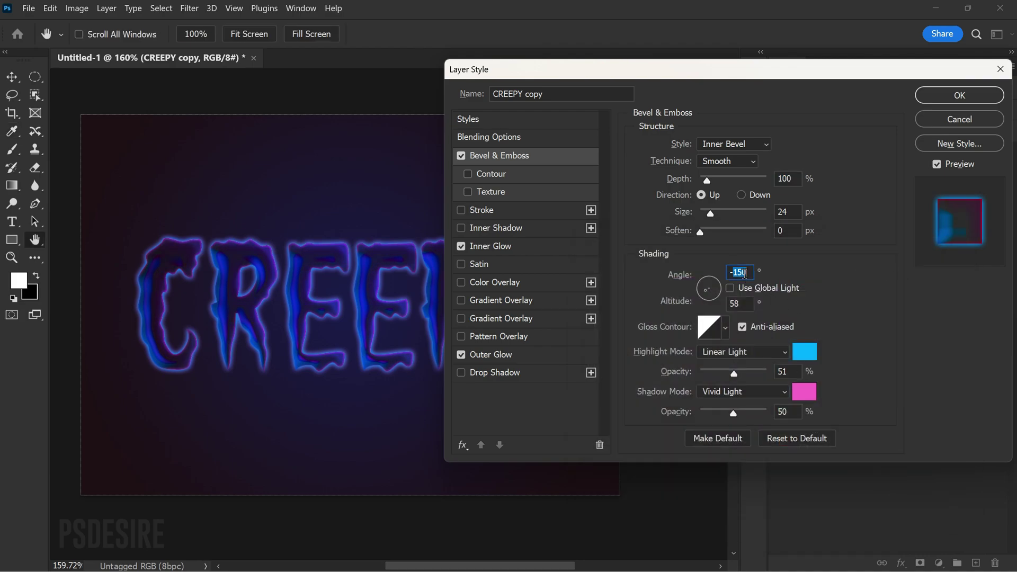
type("-30")
left_click(747, 304)
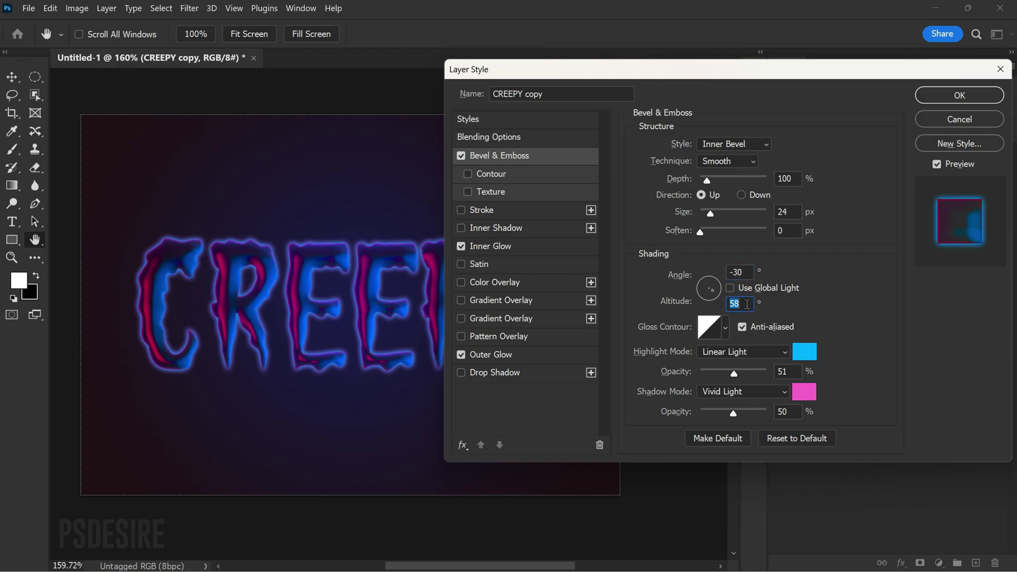
type("48")
Add a Gaussian contour with 50% range to the bevel and apply the layer style to the CREEPY copy layer.
left_click(489, 175)
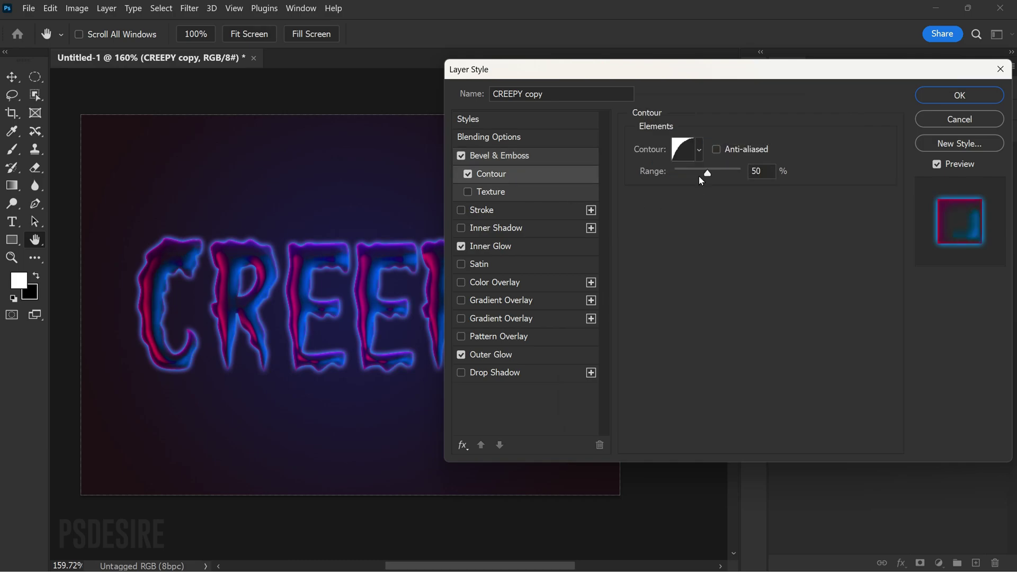
left_click(683, 151)
left_click(683, 138)
left_click(678, 260)
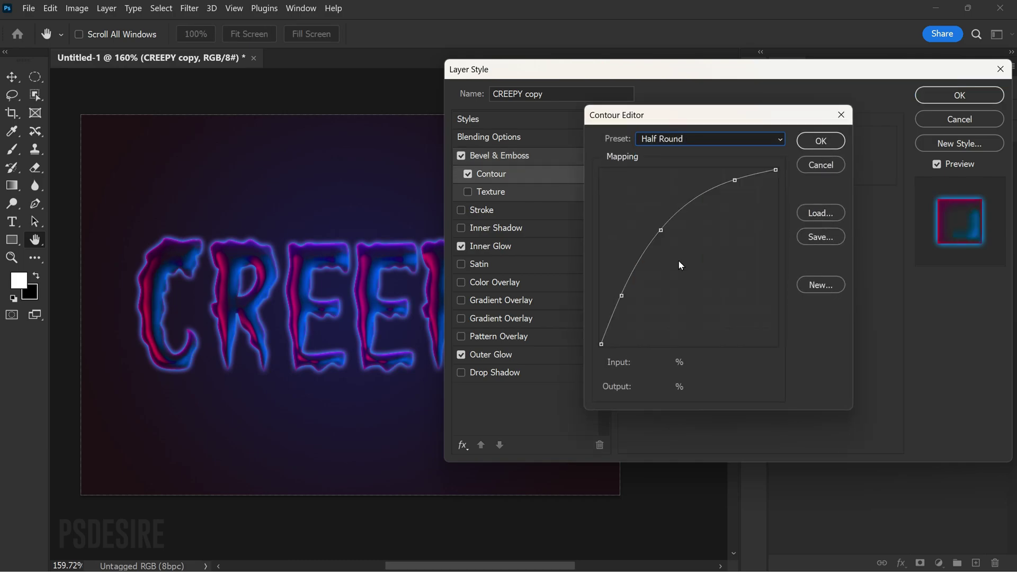
left_click(813, 142)
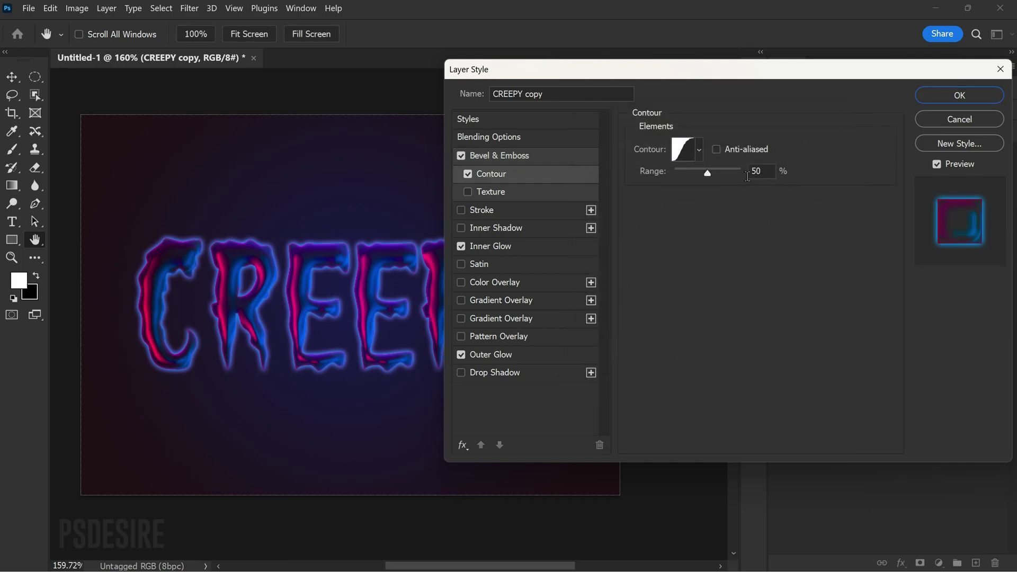
left_click(774, 171)
left_click(929, 97)
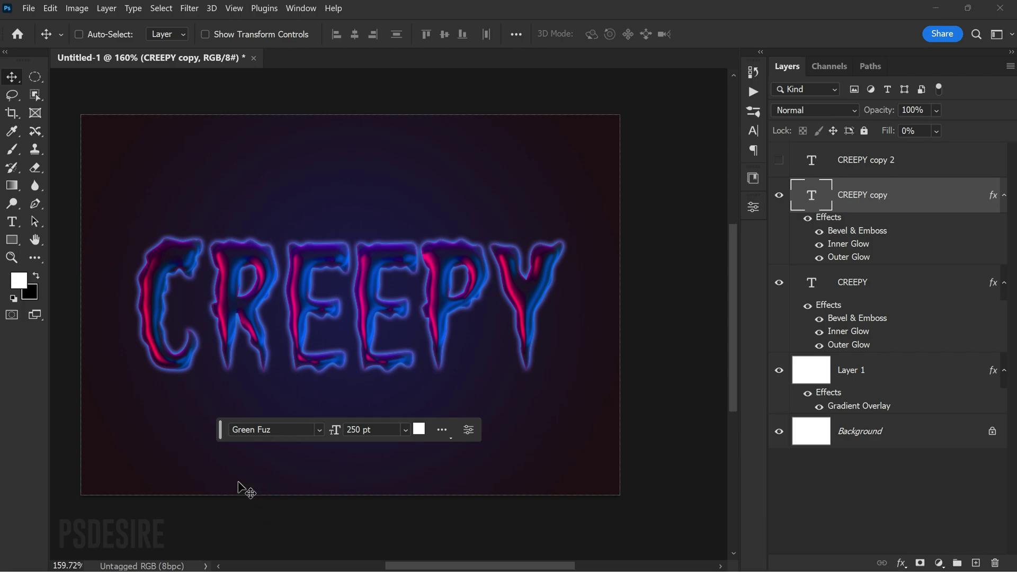
Make the CREEPY copy 2 layer visible and enable Bevel & Emboss in its layer style.
left_click_drag(220, 429, 244, 522)
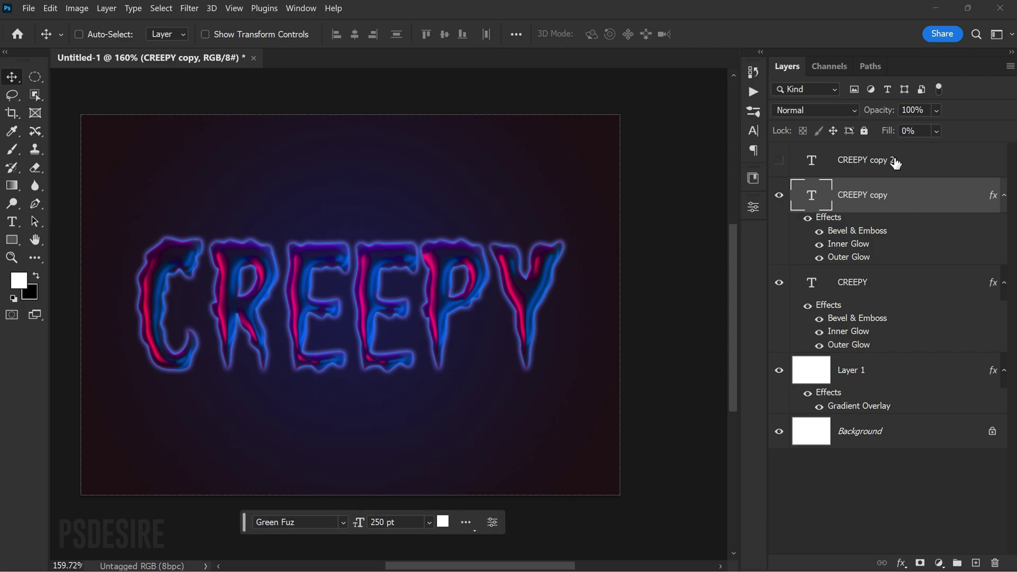
left_click(895, 163)
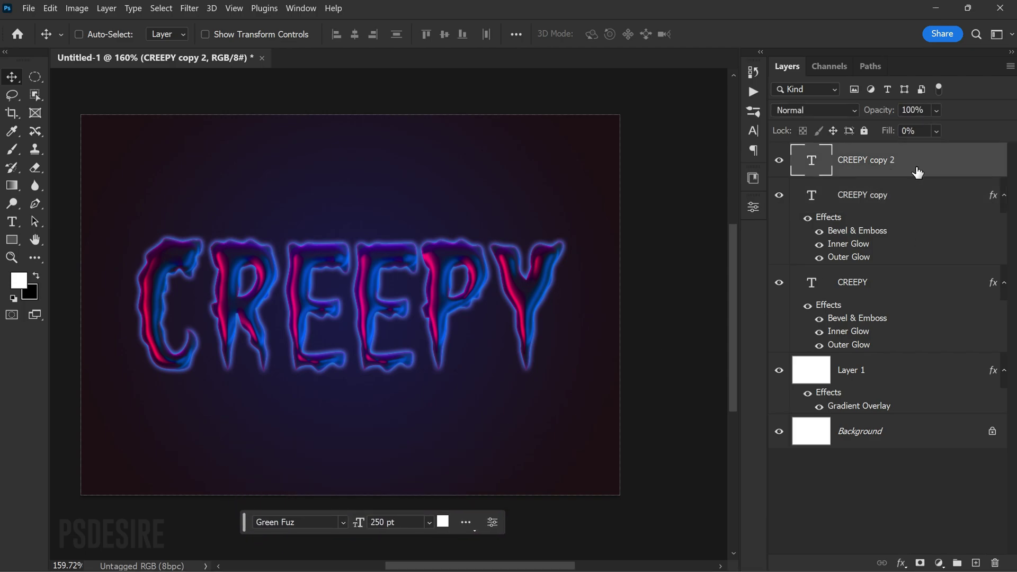
double_click(914, 170)
left_click(468, 157)
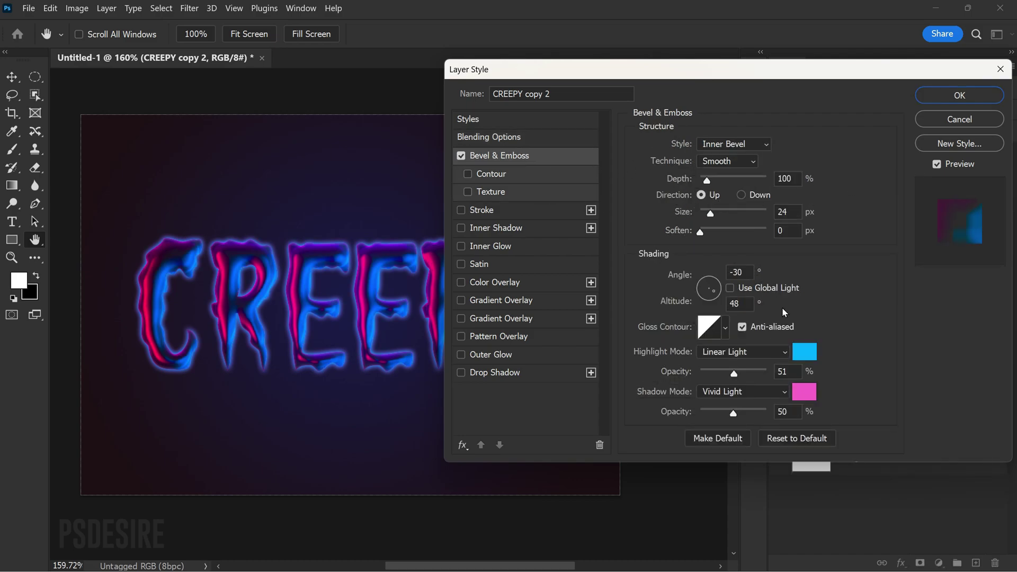
Set the bevel's highlight color on the CREEPY copy 2 layer to turquoise RGB 53, 233, 240.
left_click(804, 352)
left_click(847, 435)
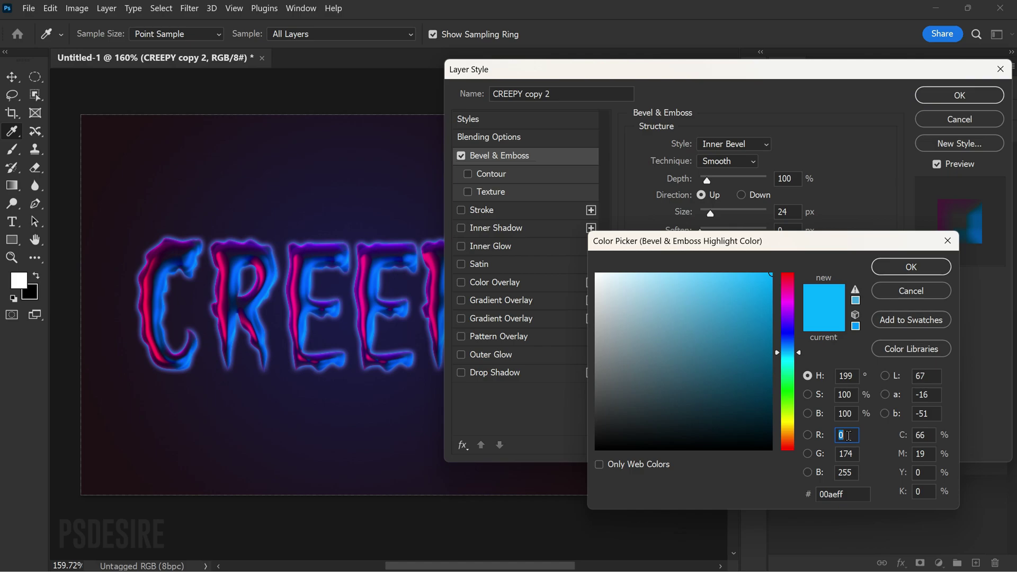
type("53")
key("Tab")
type("233")
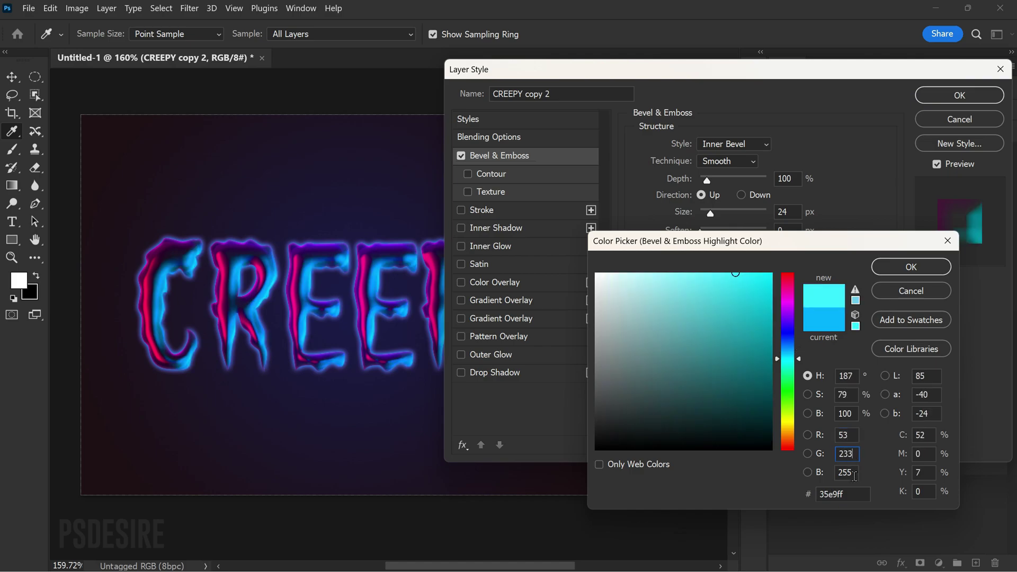
key("Tab")
type("24")
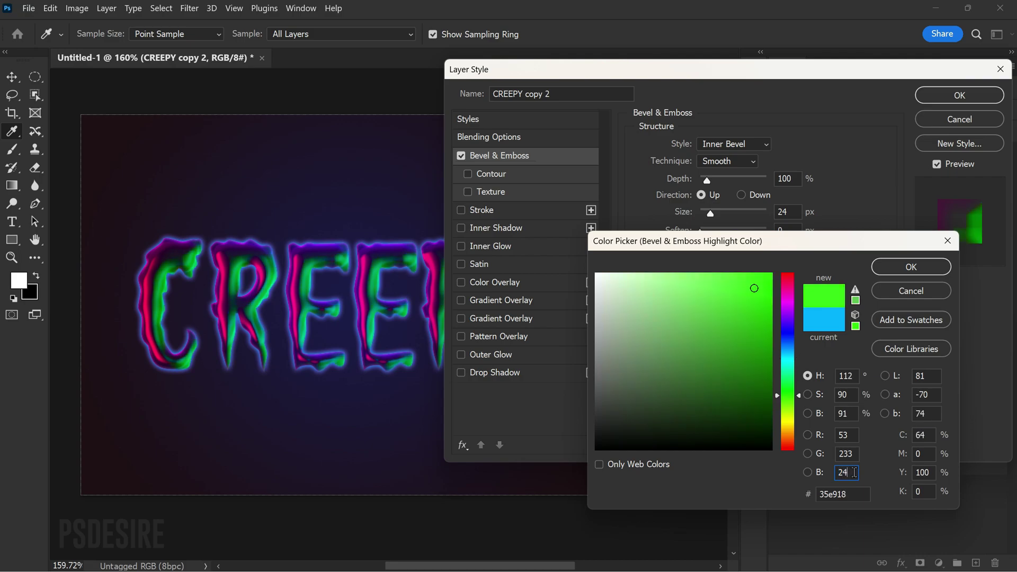
type("0")
left_click(911, 266)
Set the bevel's highlight mode to Vivid Light with 70% opacity.
left_click(752, 354)
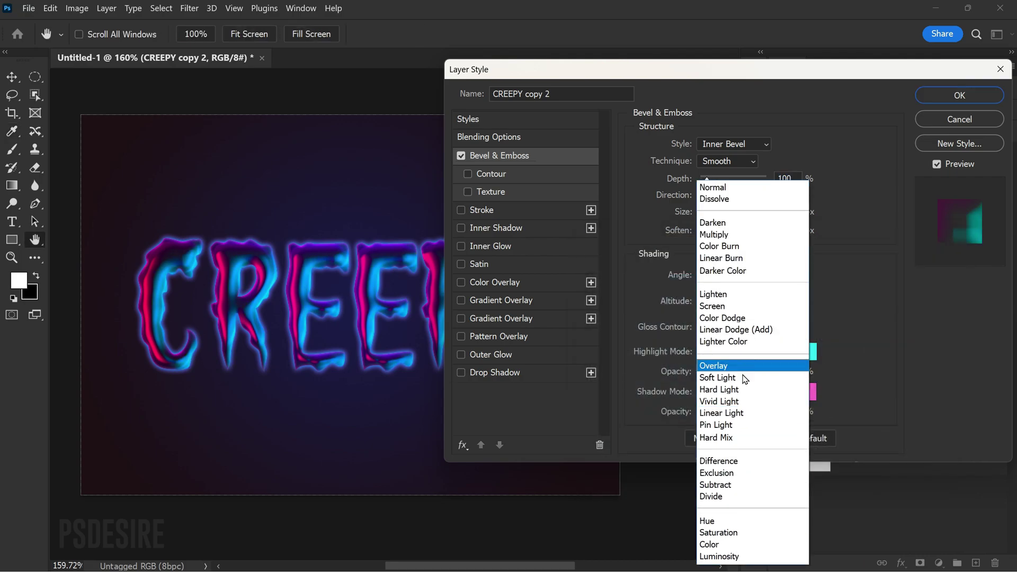
left_click(735, 413)
left_click(743, 352)
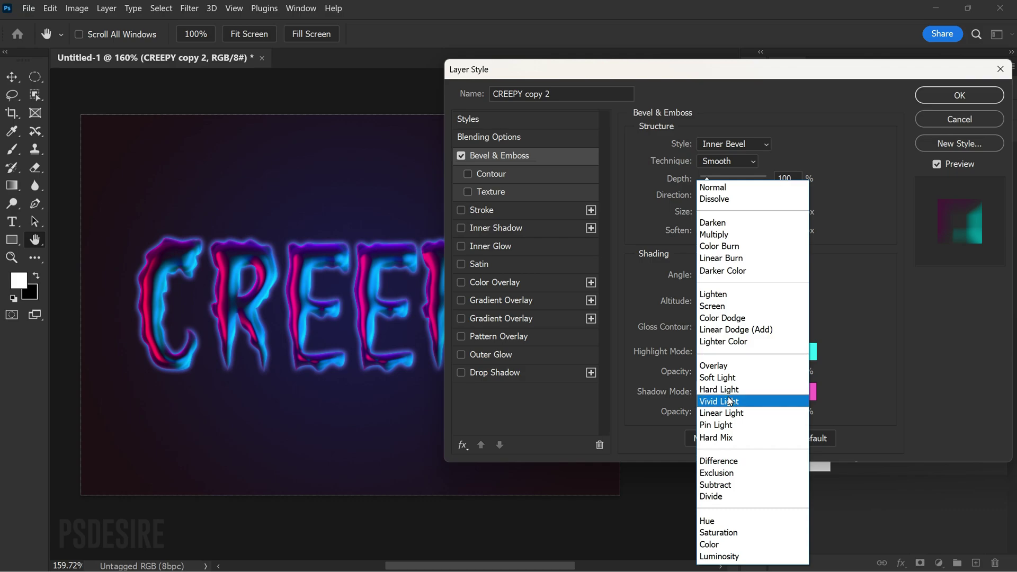
left_click(723, 401)
left_click_drag(733, 378, 746, 373)
Set the bevel's shadow color to yellow RGB 248, 246, 101 and its opacity to 16%.
left_click(805, 391)
left_click(851, 436)
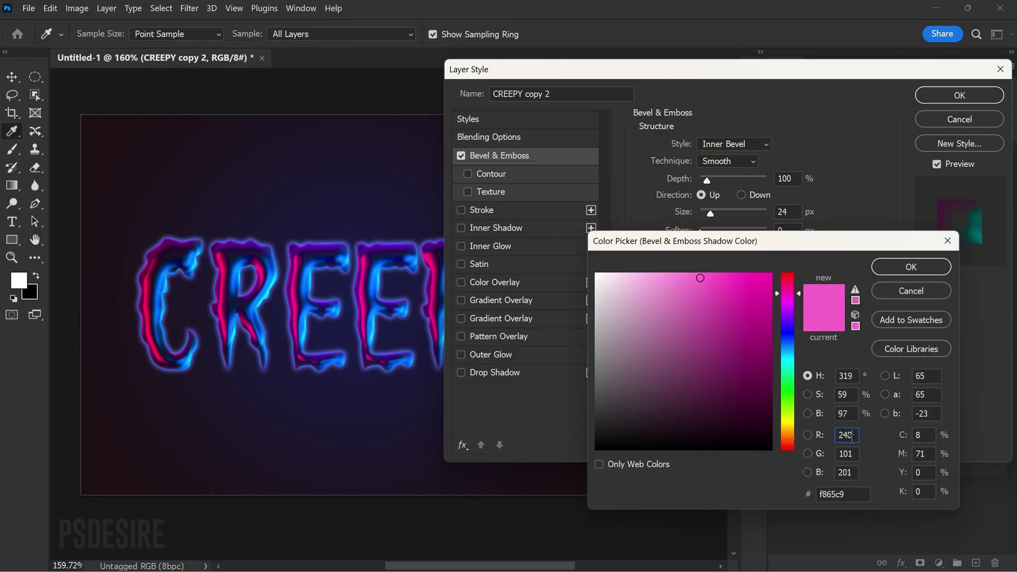
left_click(855, 455)
type("246")
key("Tab")
type("1")
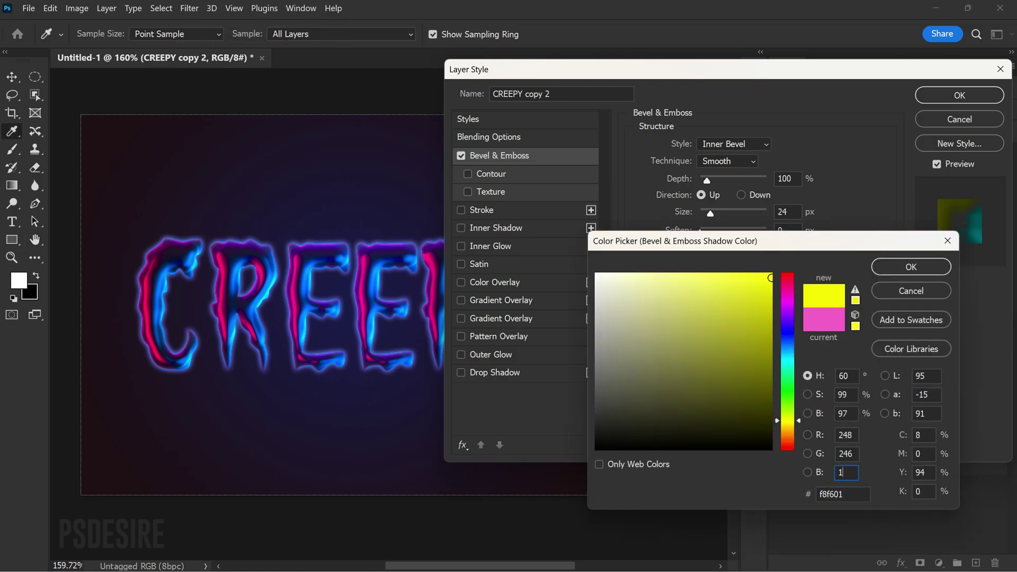
type("01")
left_click(911, 267)
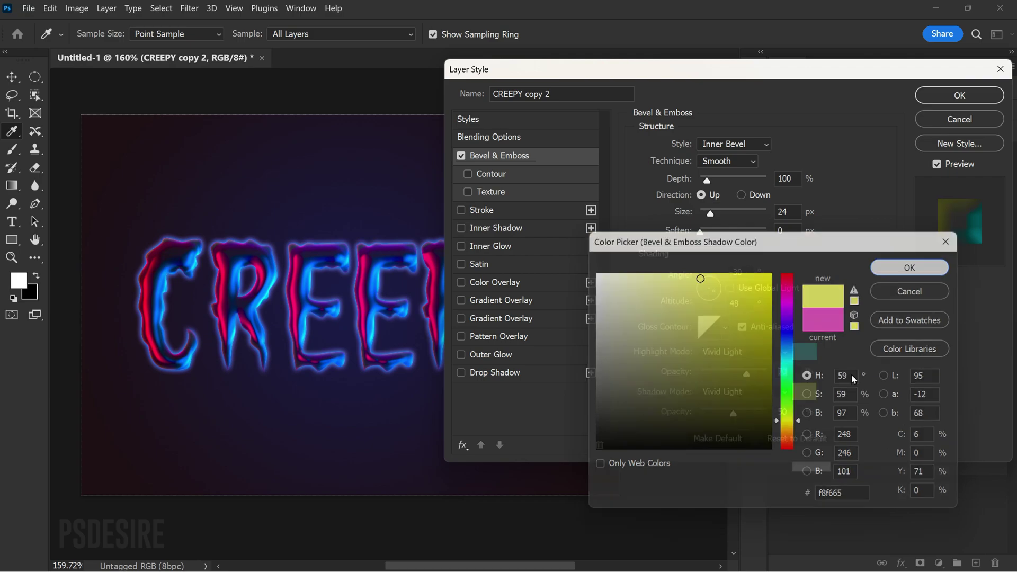
left_click_drag(731, 418, 710, 418)
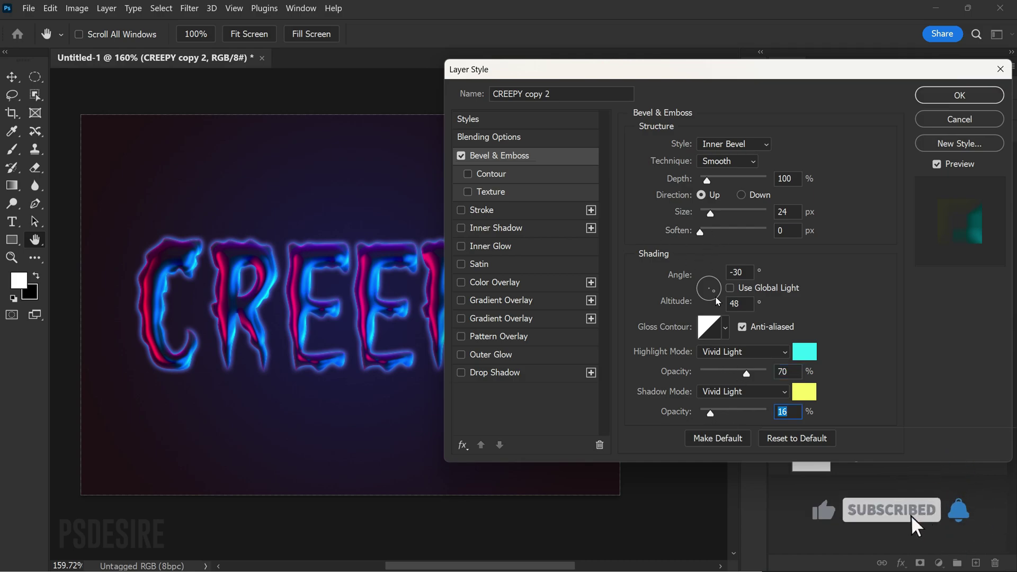
Set the CREEPY copy 2 bevel's size to 43 px and its shading angle to 50°.
left_click(792, 212)
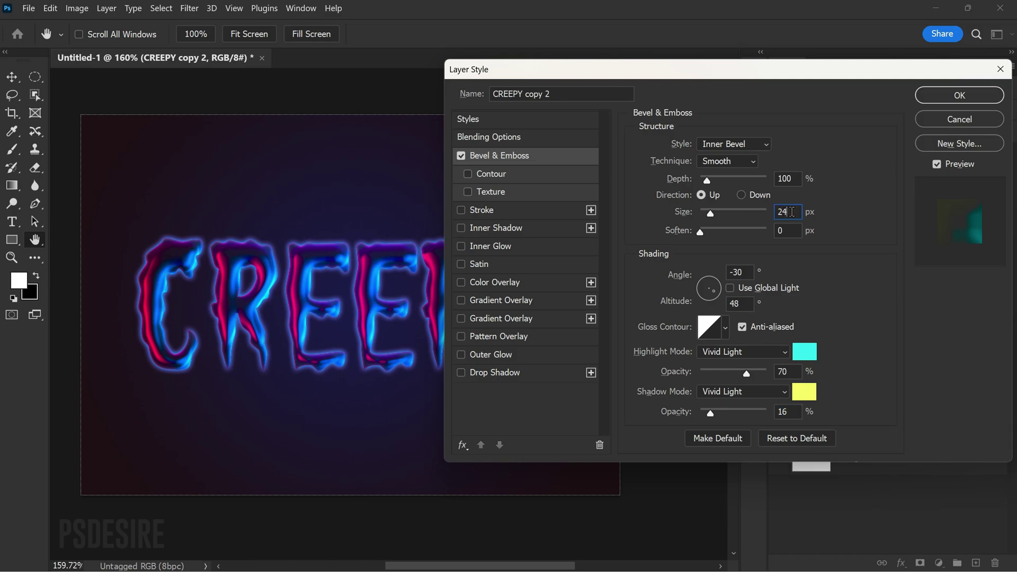
double_click(792, 212)
type("43")
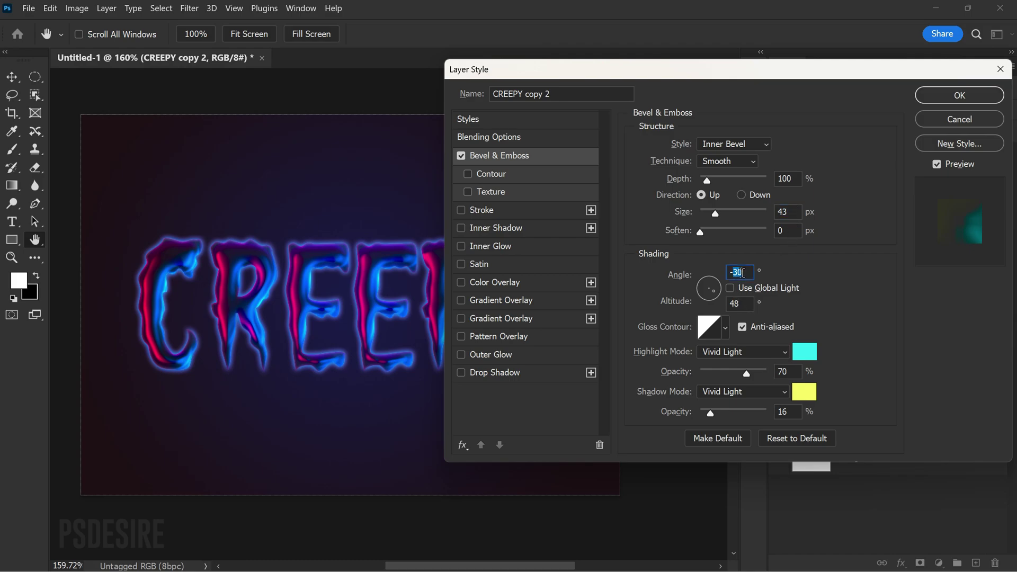
key("shift+Down")
key("shift+Down")
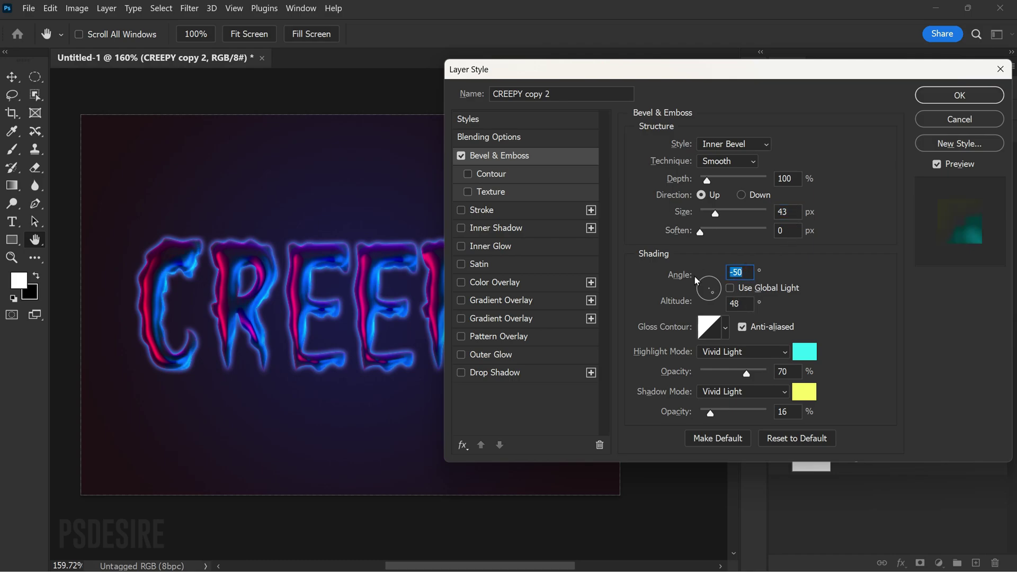
type("50")
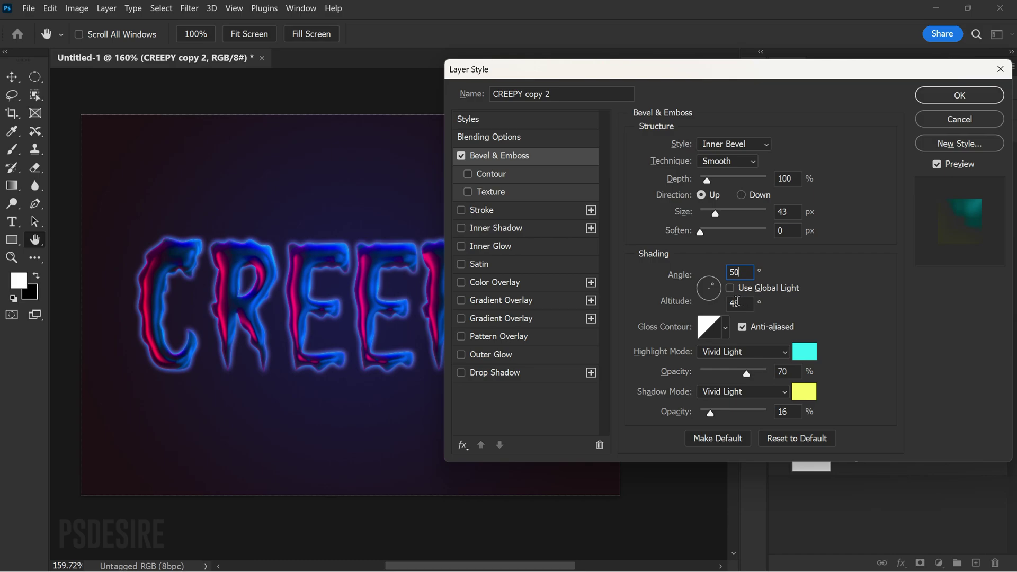
Enable the Contour option for the CREEPY copy 2 bevel using the Rounded Steps preset at 50% range.
left_click(487, 174)
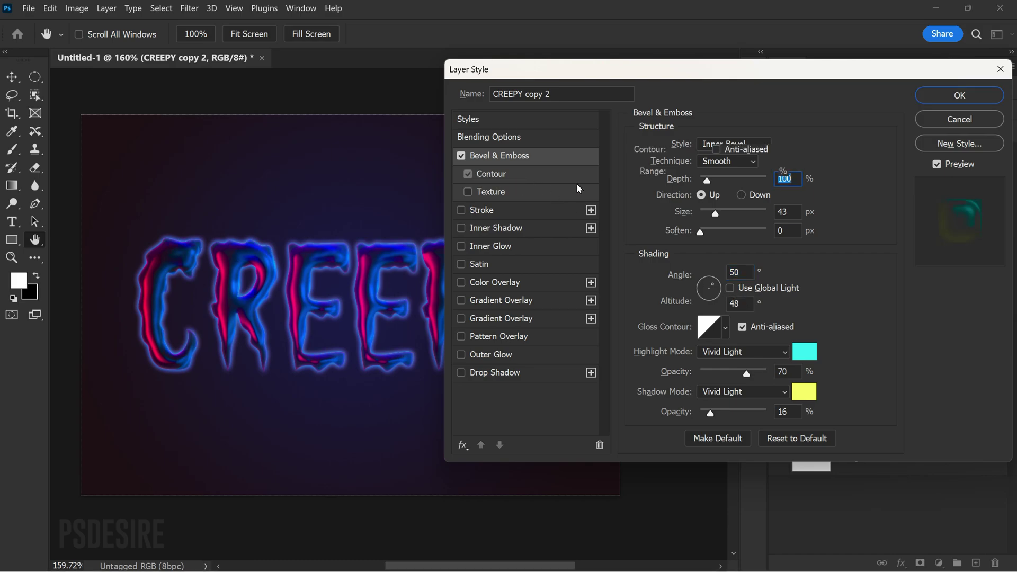
left_click(699, 151)
left_click(686, 149)
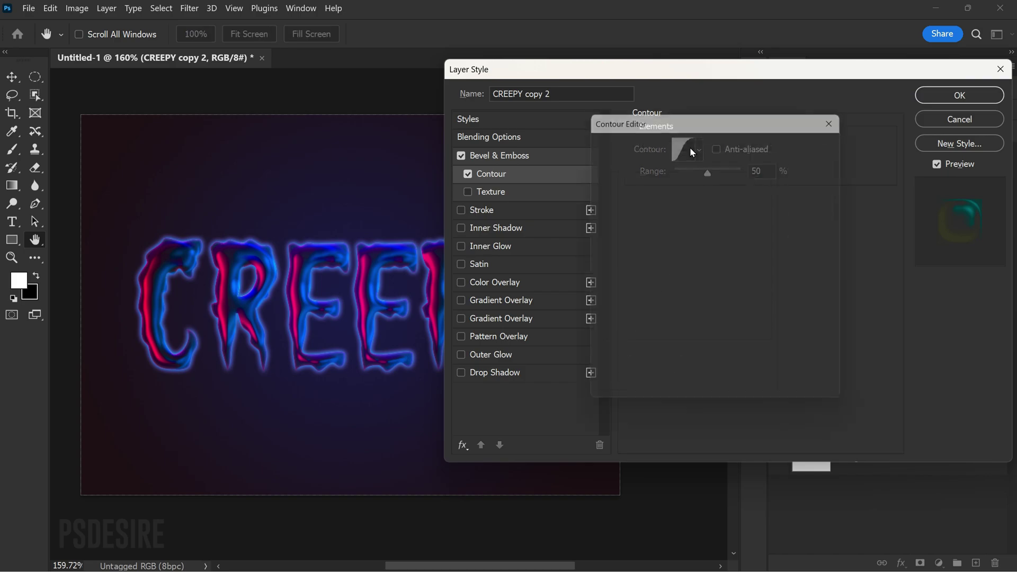
left_click(687, 144)
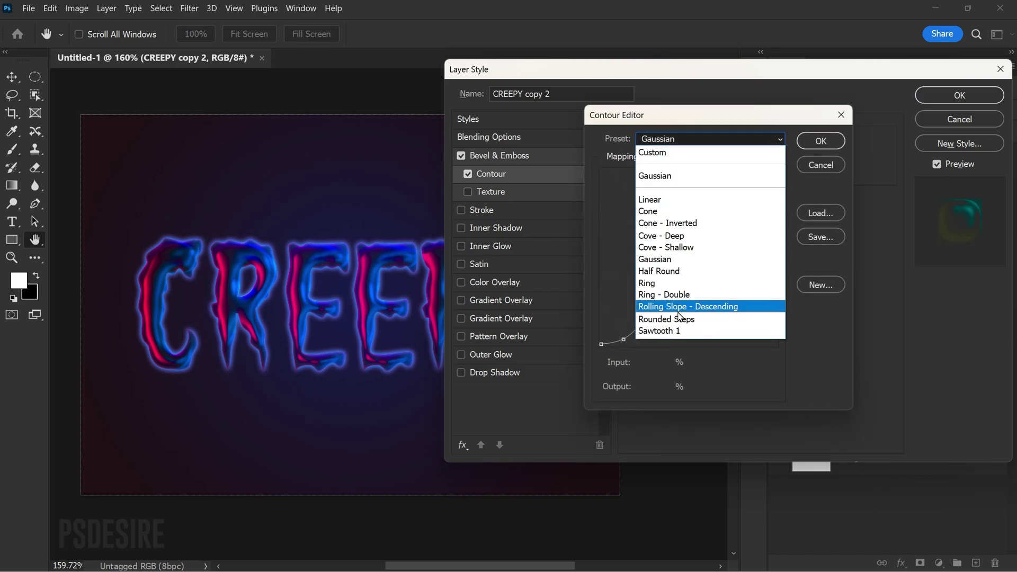
key("Escape")
left_click(820, 140)
left_click(768, 168)
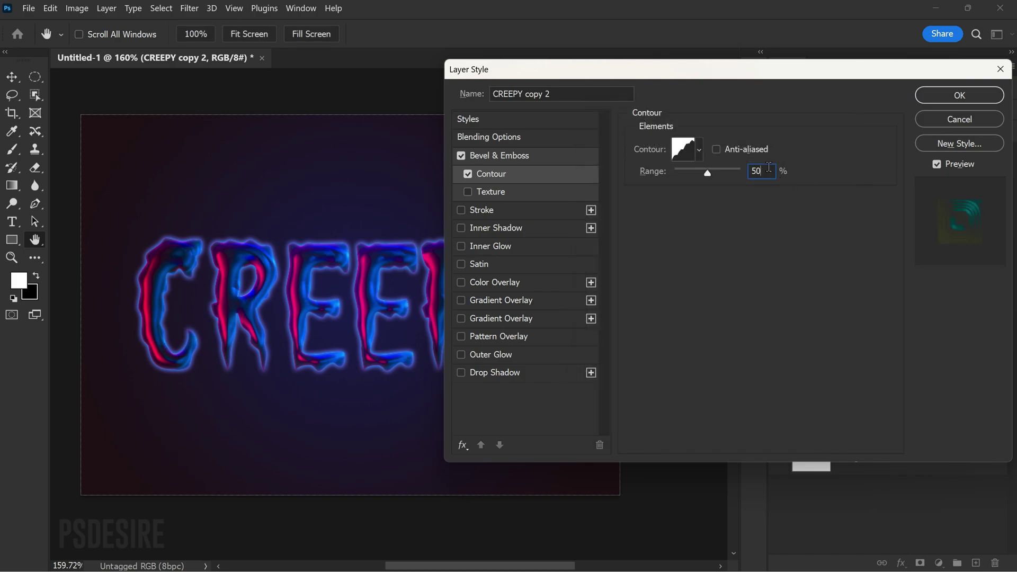
Add a light speckled texture to the CREEPY copy 2 bevel at 100% scale and +100% depth, and apply the layer style.
left_click(494, 193)
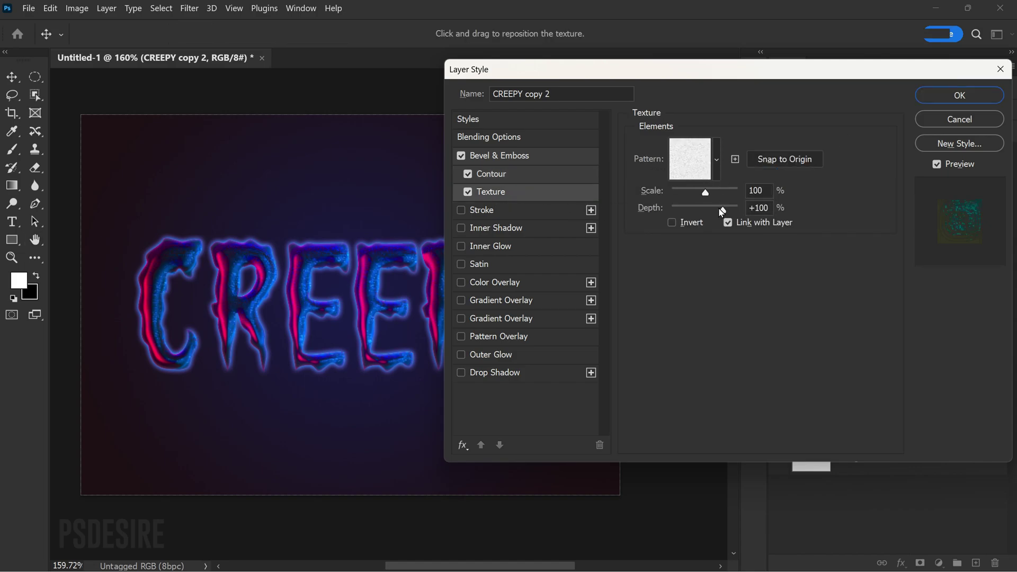
left_click(716, 159)
left_click(854, 197)
left_click(730, 224)
left_click(731, 224)
left_click(925, 96)
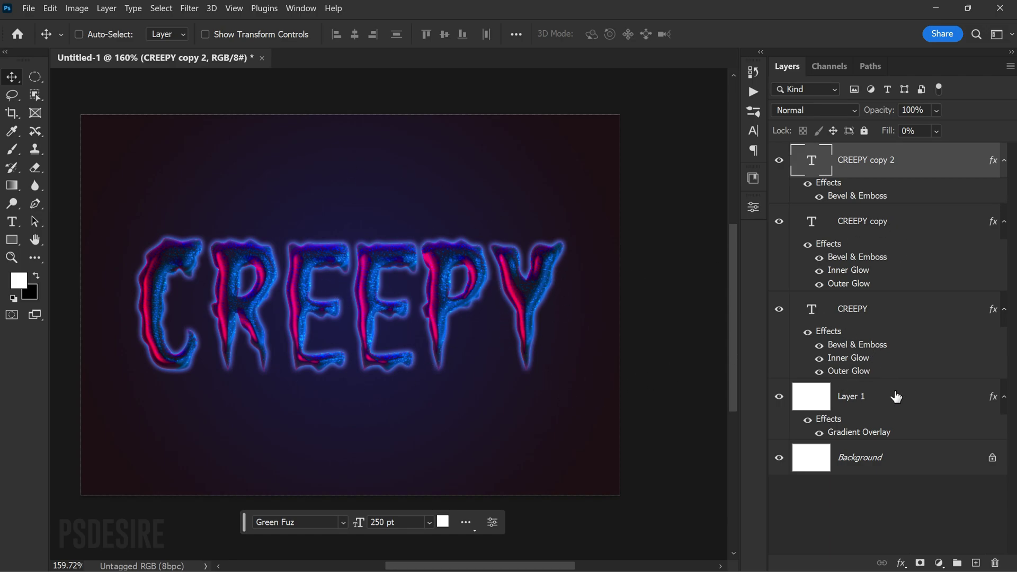
Add a gradient fill layer above CREEPY copy 2 based on the Basics preset Black, White.
left_click(939, 563)
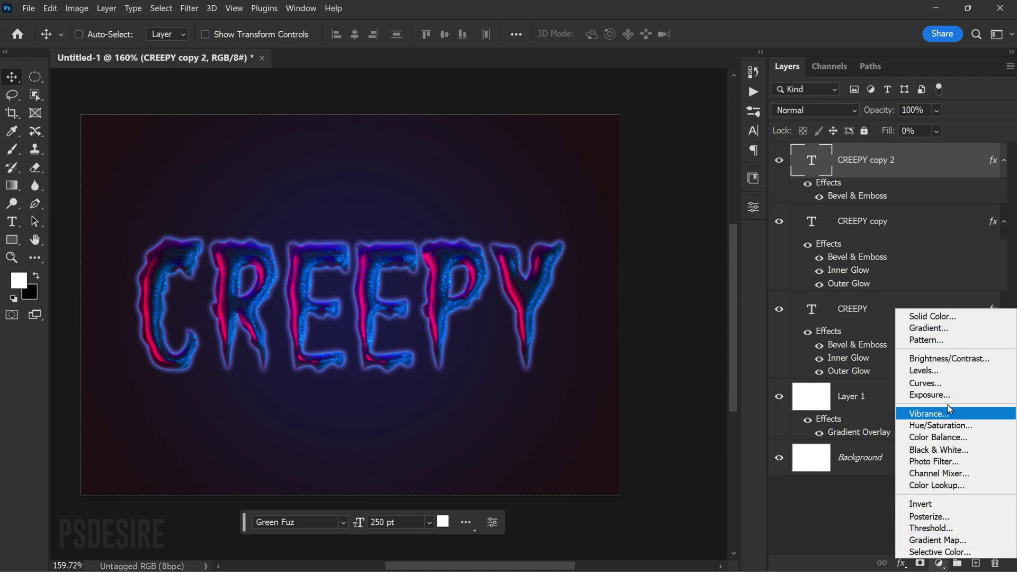
left_click(954, 331)
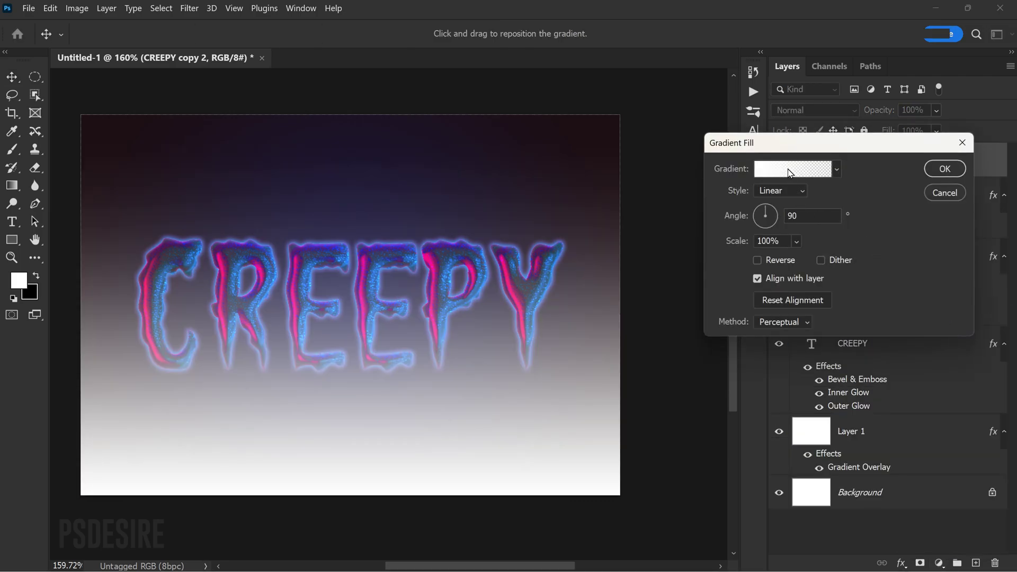
left_click(802, 175)
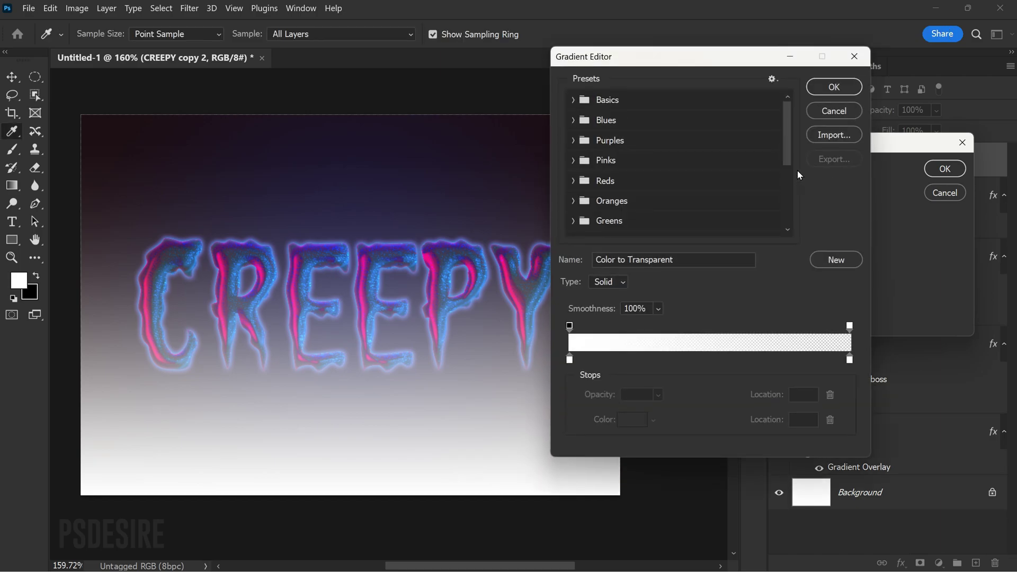
left_click(572, 100)
left_click(645, 126)
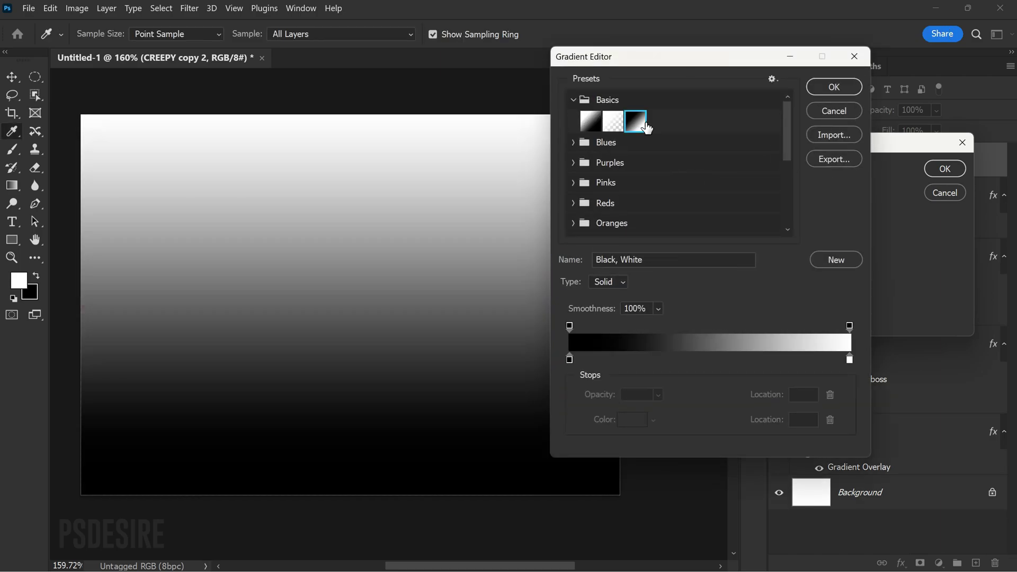
Recolor the gradient's start stop to gray 7c7c7c and its end stop to black 000000.
left_click(570, 360)
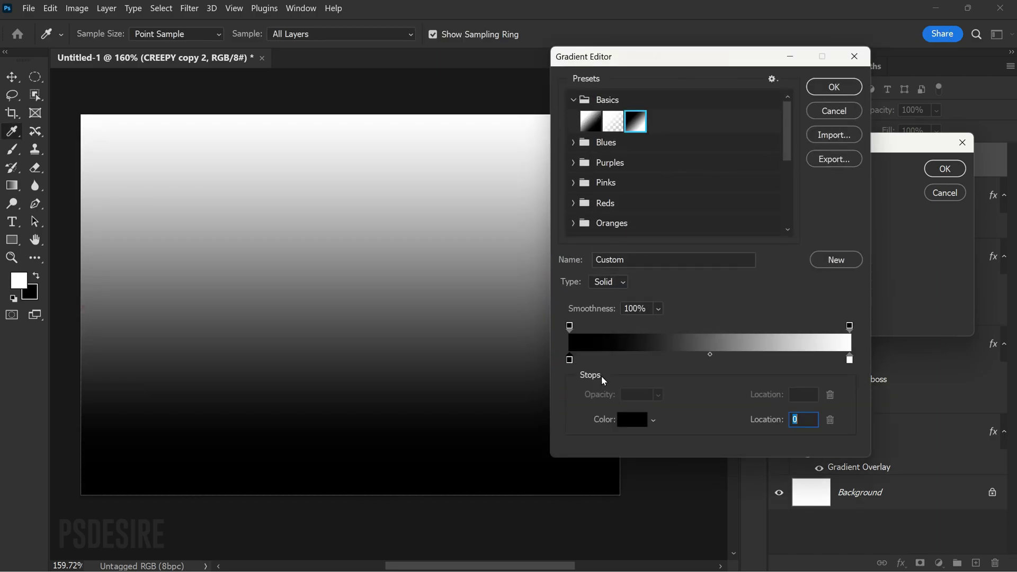
left_click(633, 427)
mouse_move(636, 390)
left_mouse_down()
mouse_move(582, 368)
mouse_move(589, 362)
left_mouse_up()
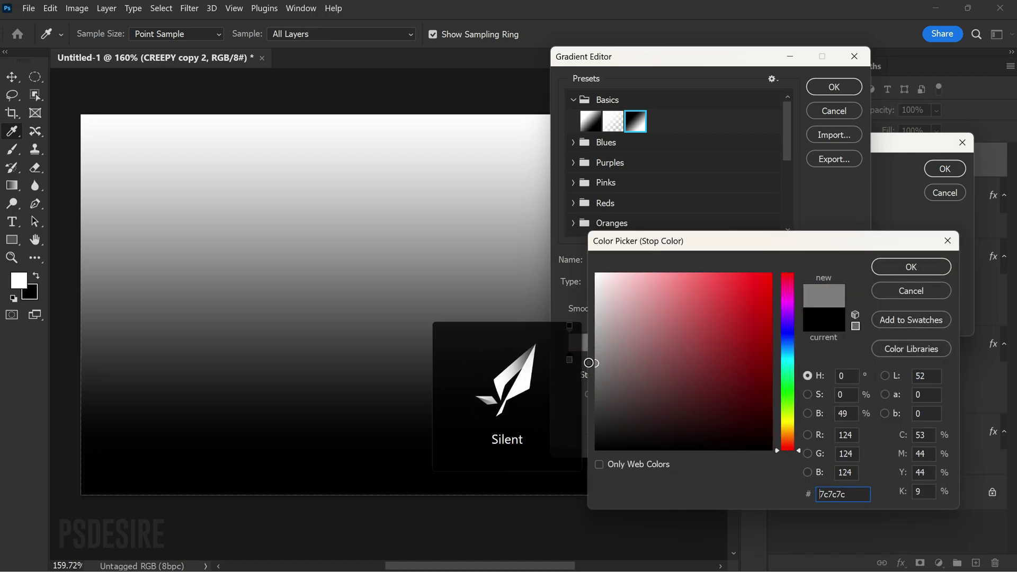
left_click(890, 273)
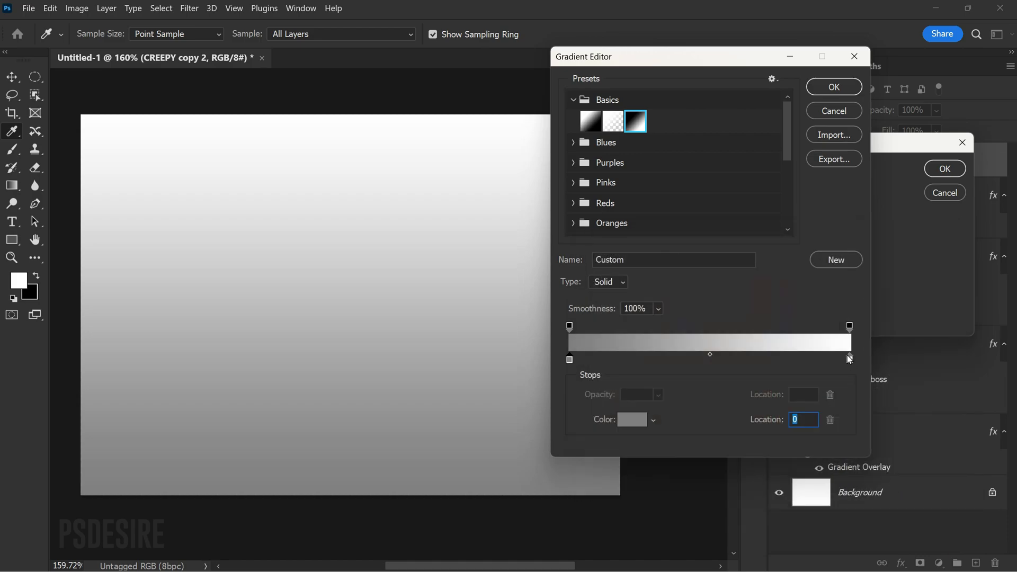
left_click(850, 360)
left_click(633, 428)
type("000000")
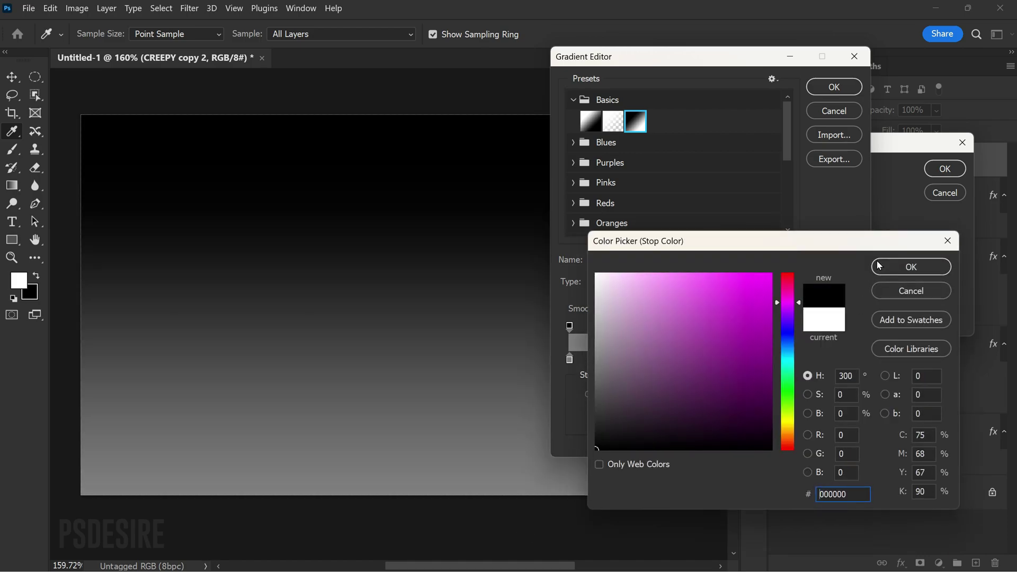
left_click(885, 269)
left_click(834, 88)
Make the gradient fill radial with an enlarged scale and set its layer's blend mode to Soft Light.
left_click(802, 191)
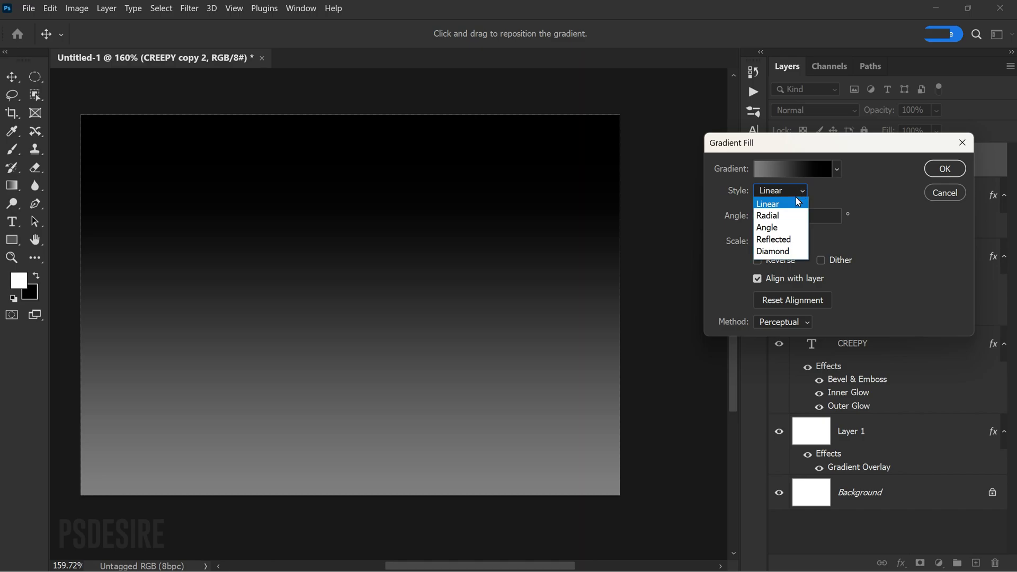
left_click(790, 214)
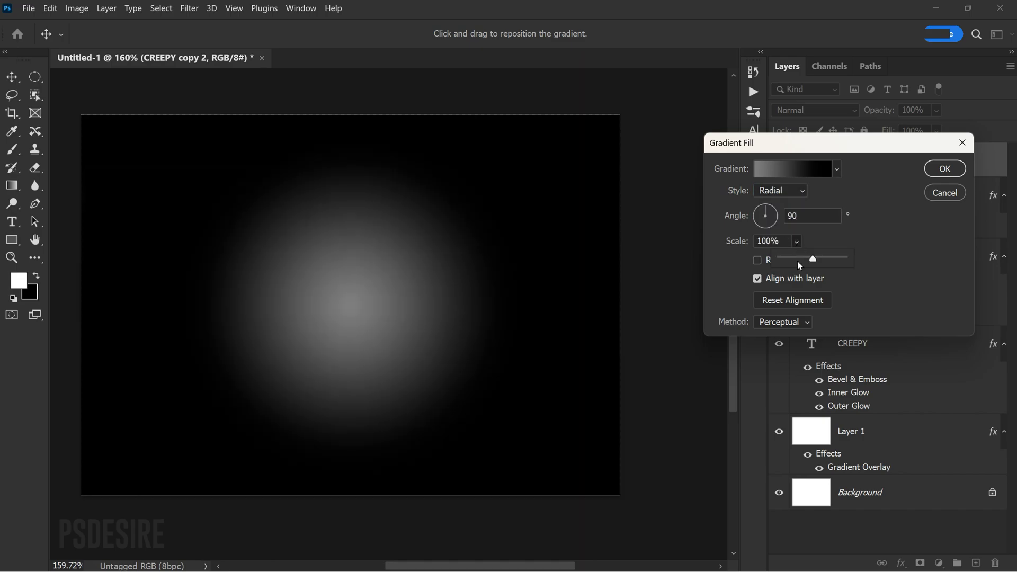
left_click_drag(830, 263, 830, 265)
left_click(945, 168)
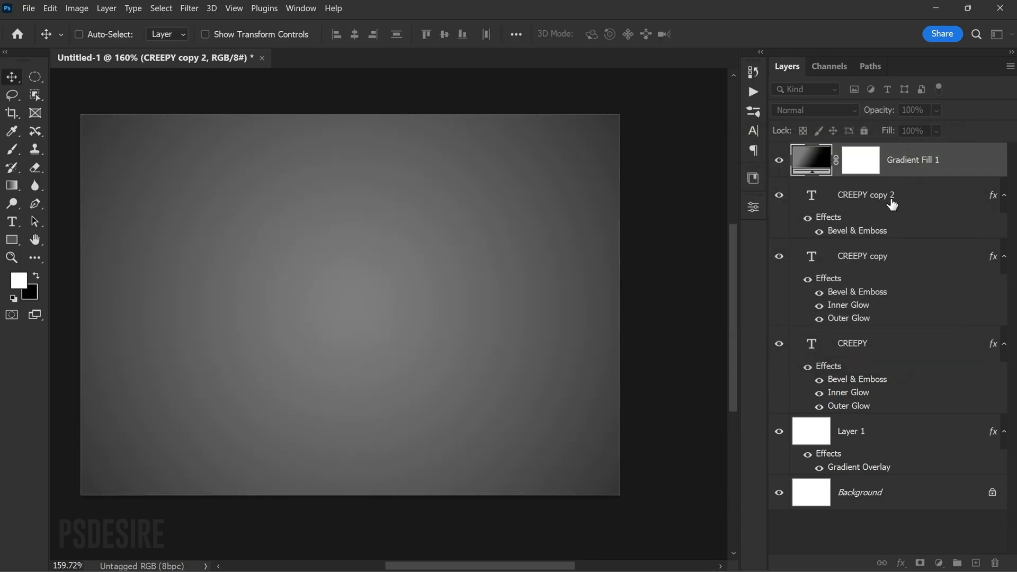
left_click(825, 108)
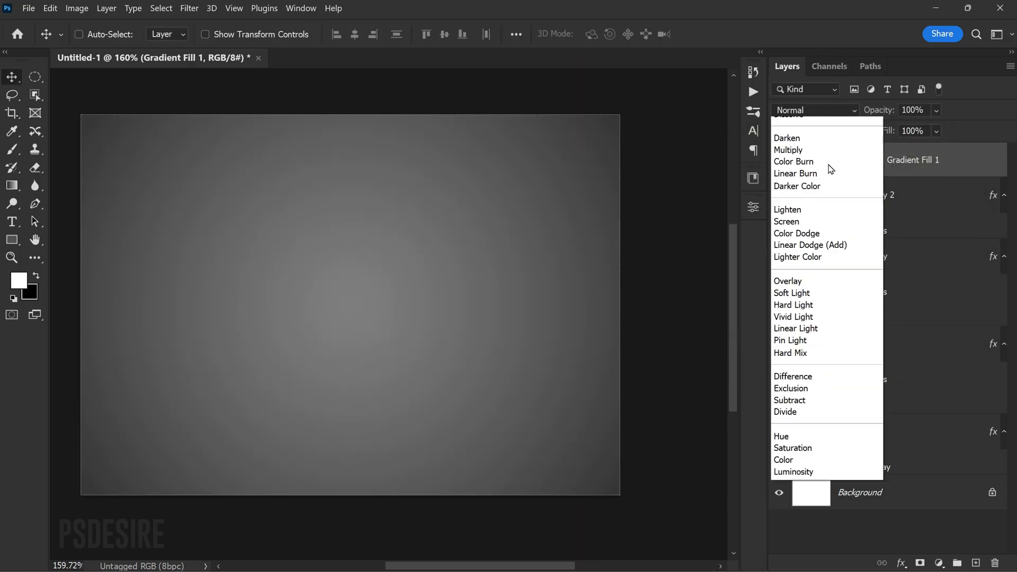
left_click(805, 254)
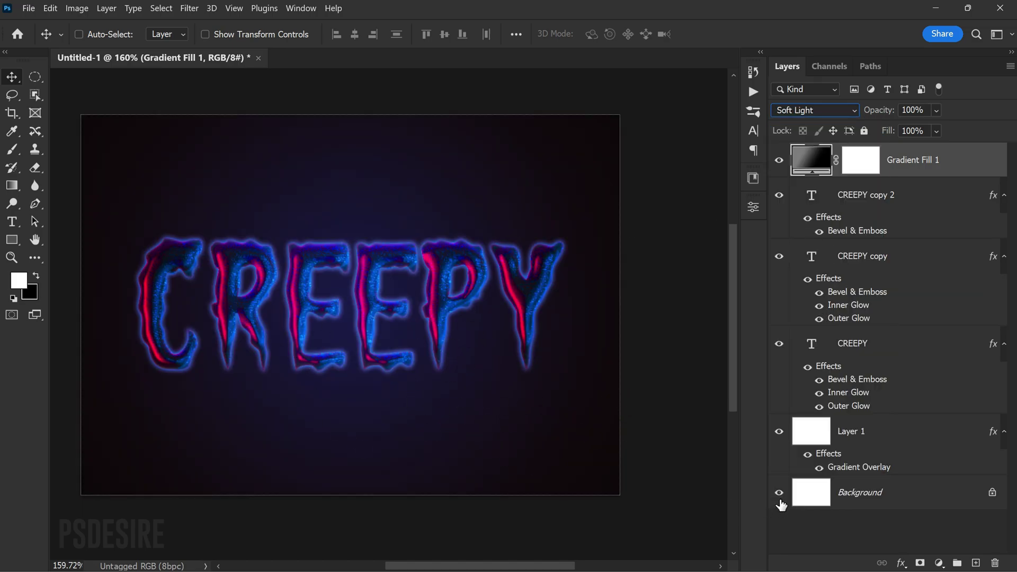
Place the Texture 2 image as an embedded layer, enlarge it to about 95.56% and shift it up to cover the canvas.
left_click(29, 8)
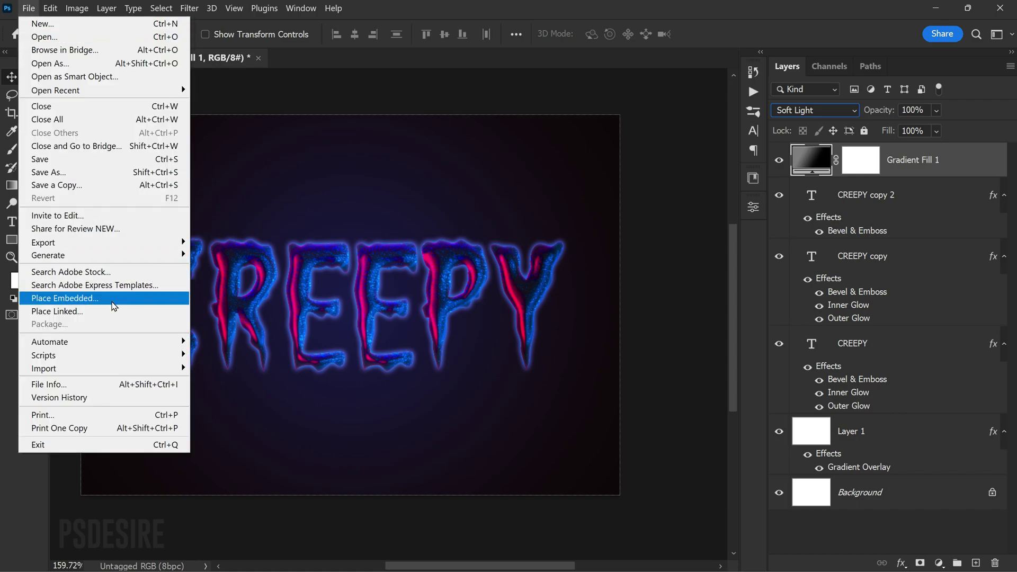
left_click(106, 272)
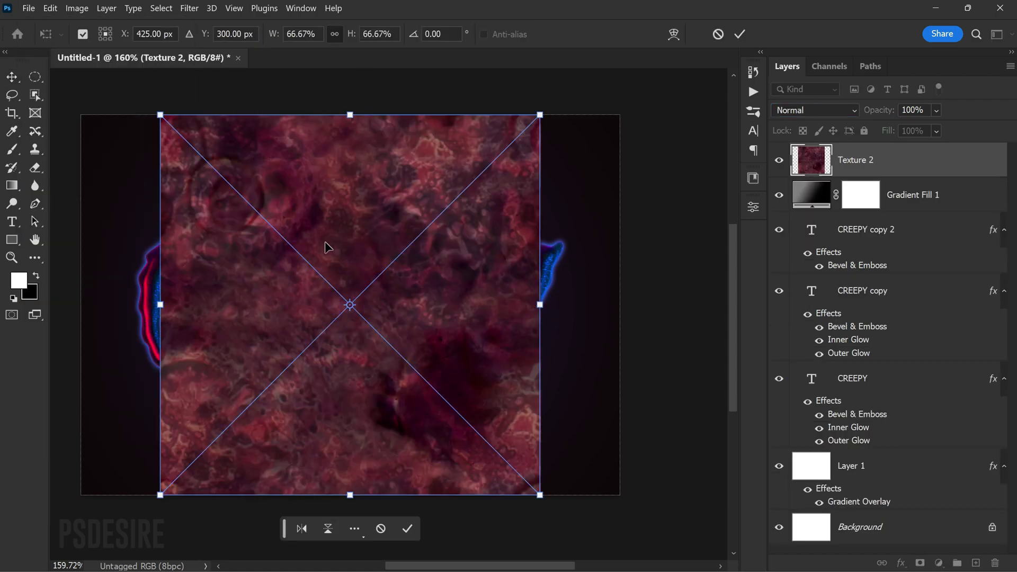
left_click_drag(350, 495, 396, 569)
left_click_drag(492, 282, 493, 153)
scroll(546, 260, "up", 1)
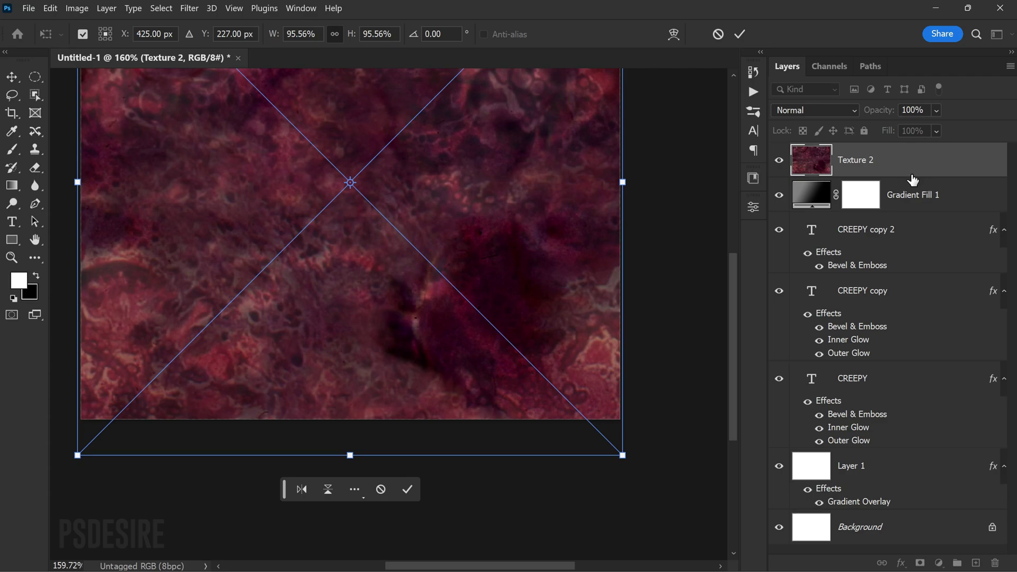
Move the Texture 2 layer between the CREEPY text layer and Layer 1, and set its blend mode to Color Dodge.
left_click_drag(911, 175, 893, 452)
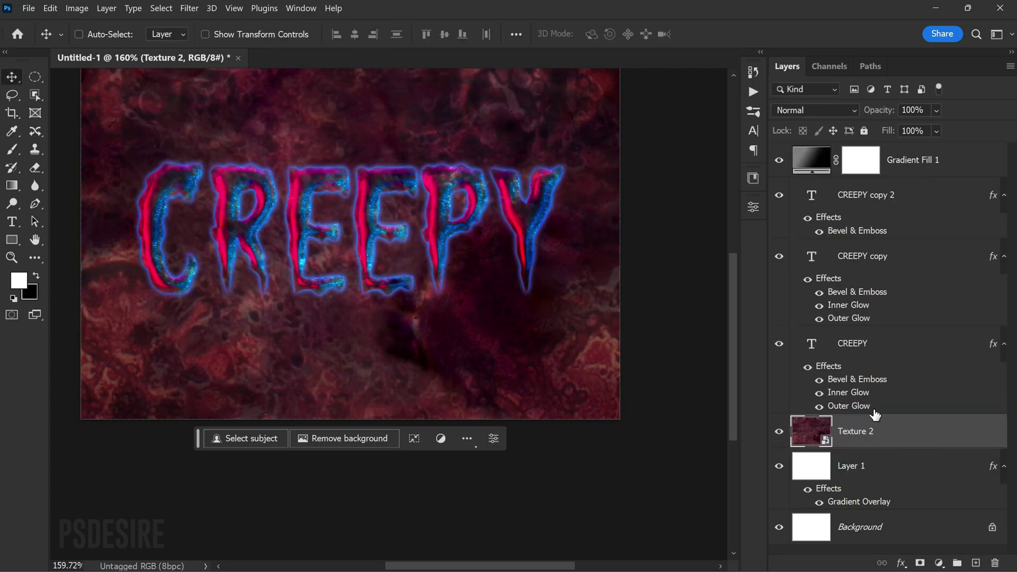
scroll(341, 241, "up", 4)
left_click(814, 110)
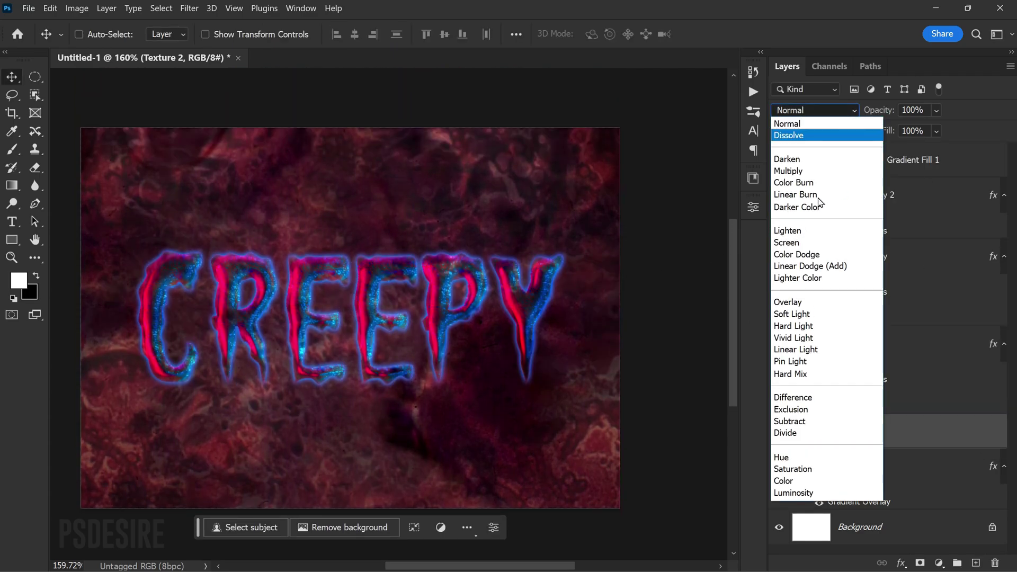
left_click(808, 253)
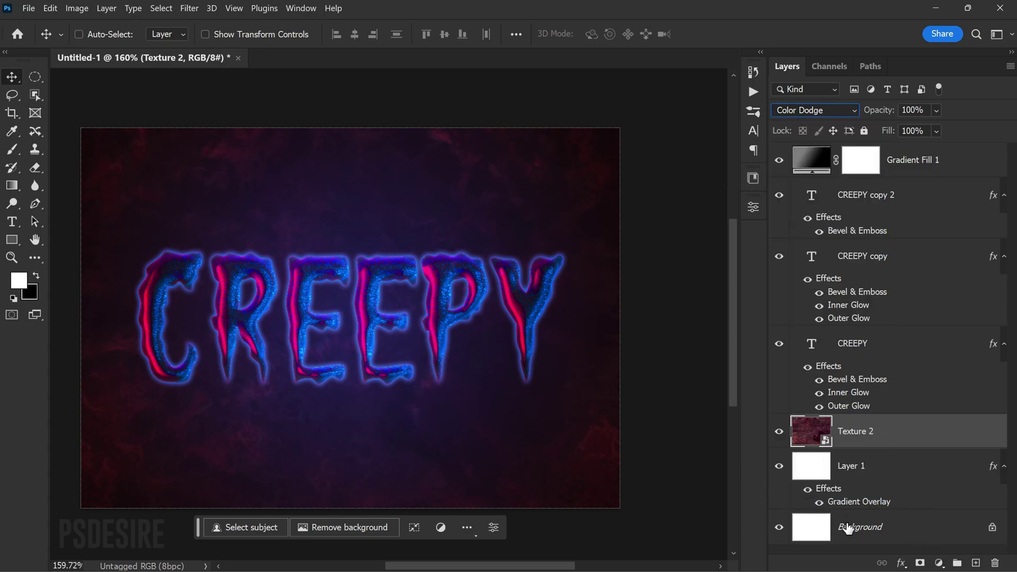
Add a Levels adjustment above Texture 2 with the black input at 28 and the white input at 221.
left_click(937, 565)
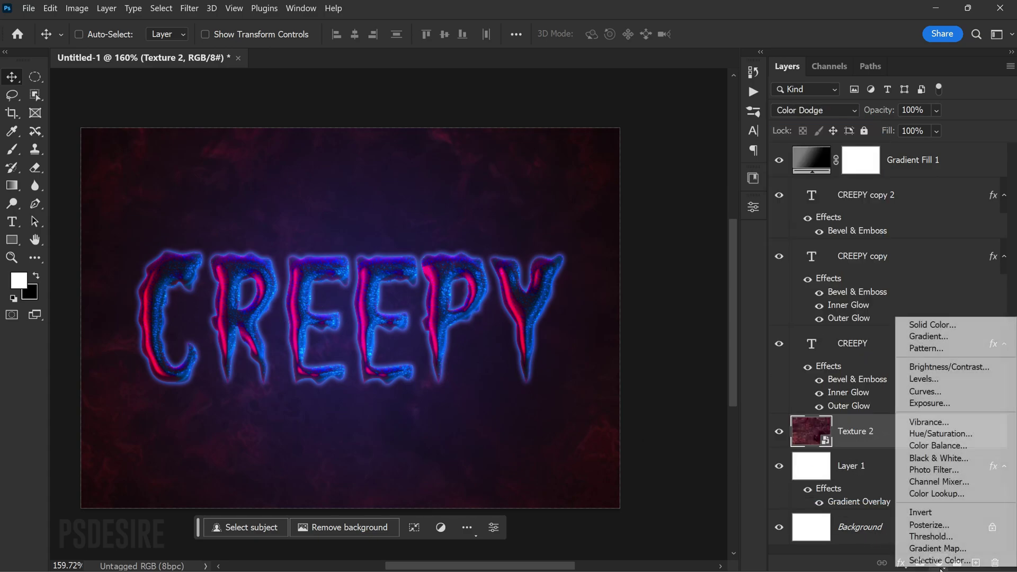
left_click(960, 380)
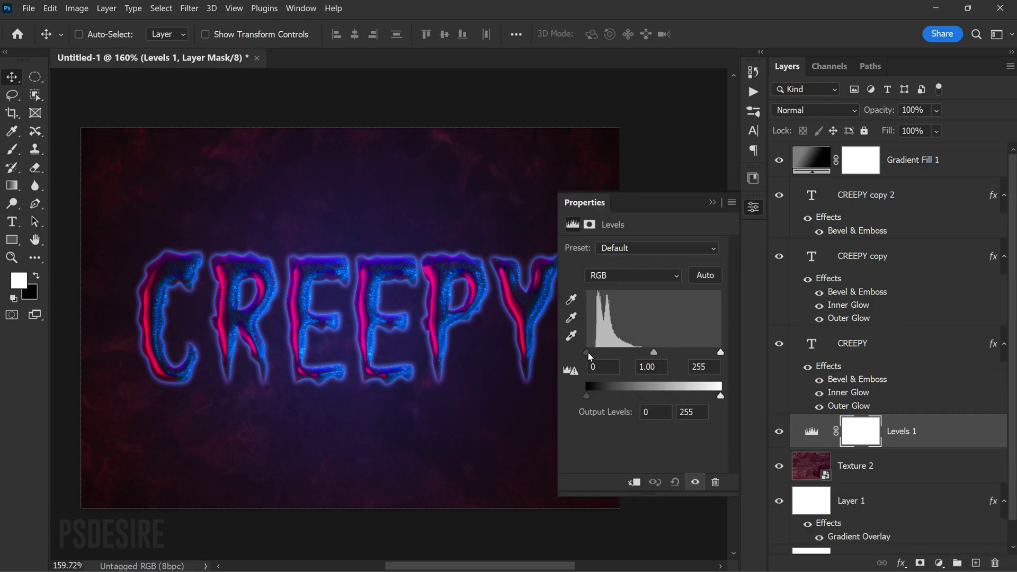
left_click_drag(587, 352, 601, 352)
left_click_drag(706, 358, 697, 381)
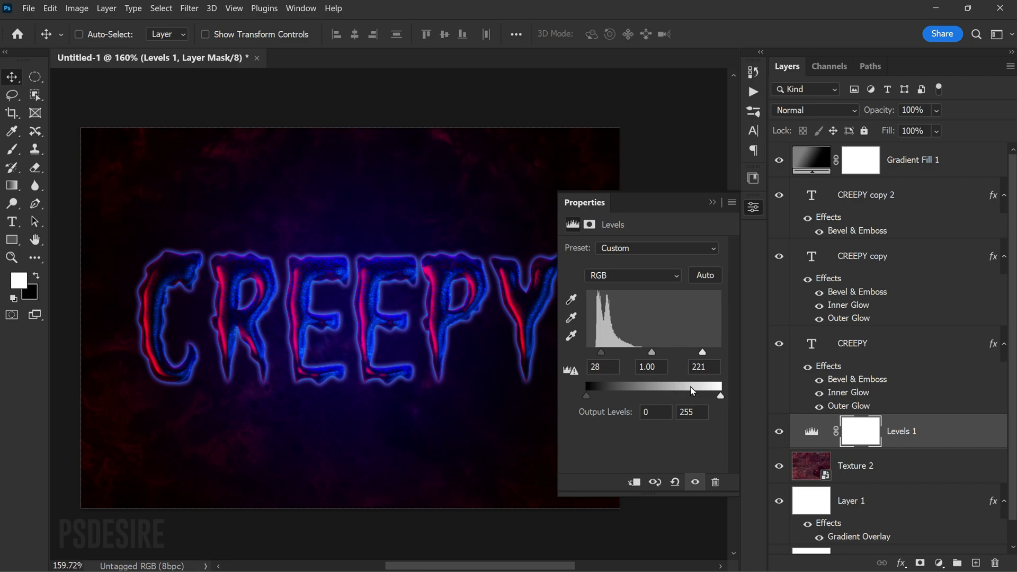
left_click(713, 204)
Compare the artwork with and without all the effect layers, the Levels adjustment and the gradient fill by toggling their visibility.
scroll(401, 303, "down", 2)
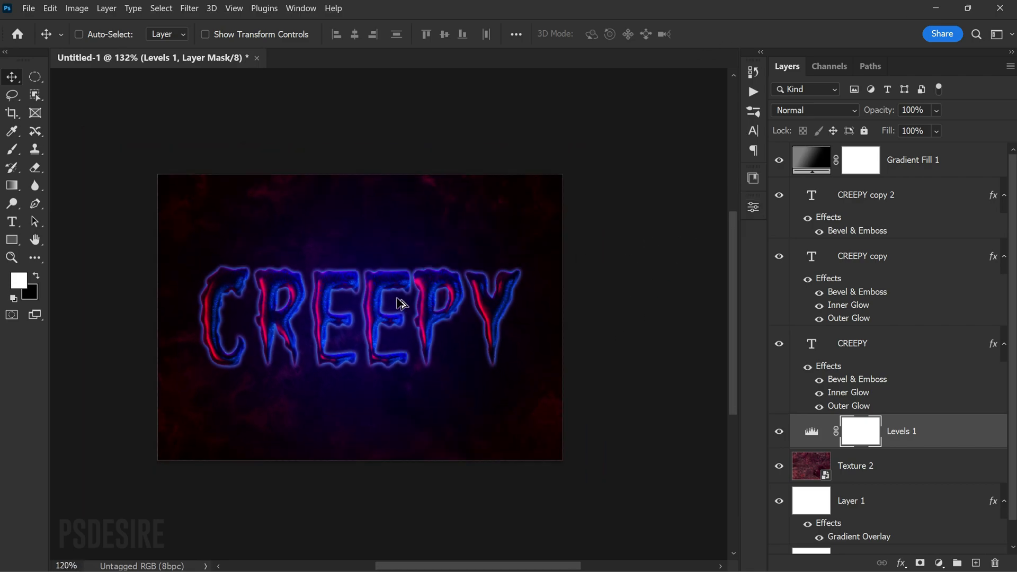
scroll(380, 364, "up", 2)
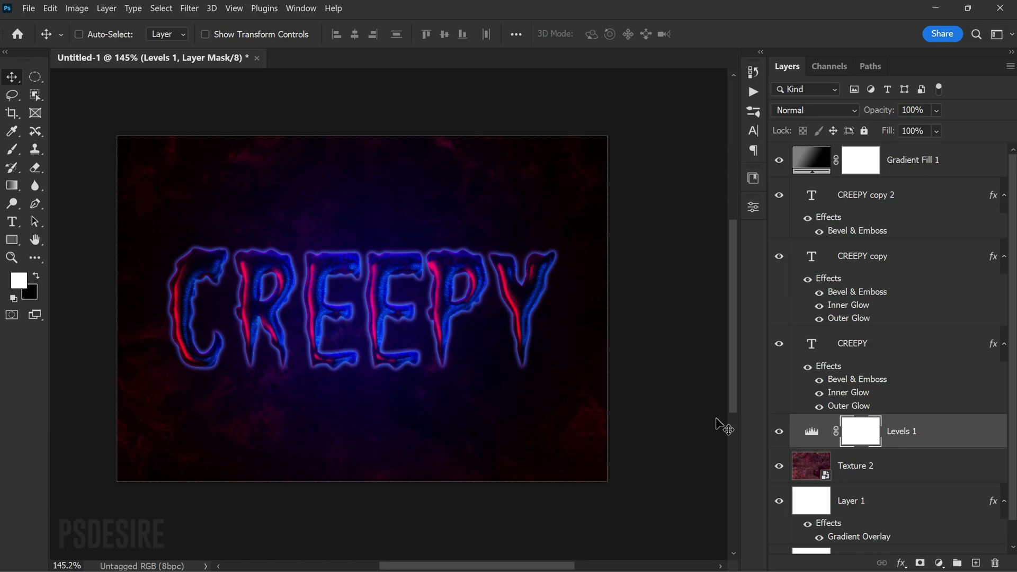
scroll(830, 421, "down", 1)
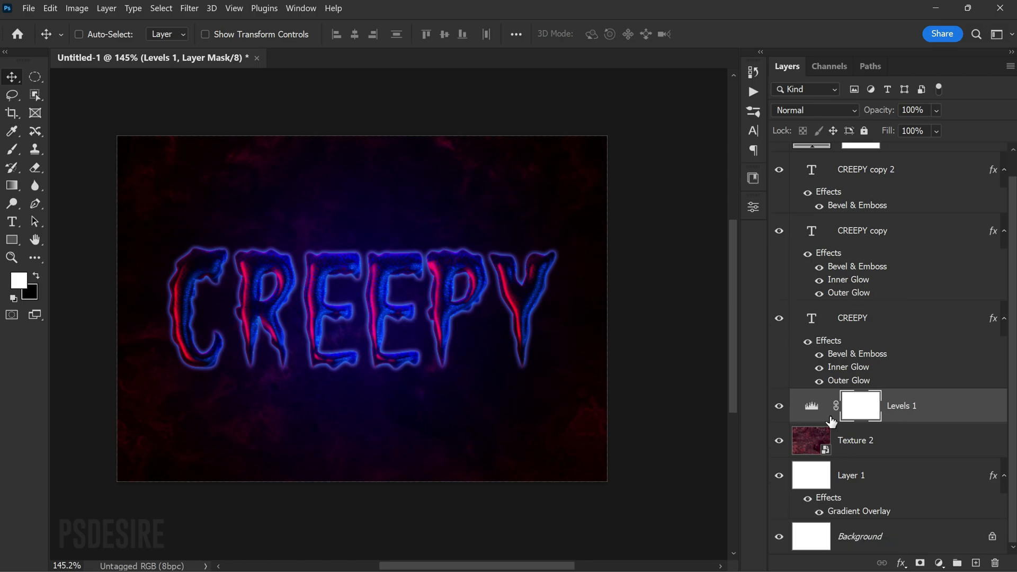
left_click(779, 539, "alt")
left_click(779, 539, "alt")
left_click(779, 539, "alt")
left_click(780, 539, "alt")
scroll(803, 227, "up", 1)
mouse_move(781, 204)
left_mouse_down()
mouse_move(780, 349)
mouse_move(790, 297)
mouse_move(780, 201)
left_mouse_up()
left_click(779, 431)
left_click(779, 431)
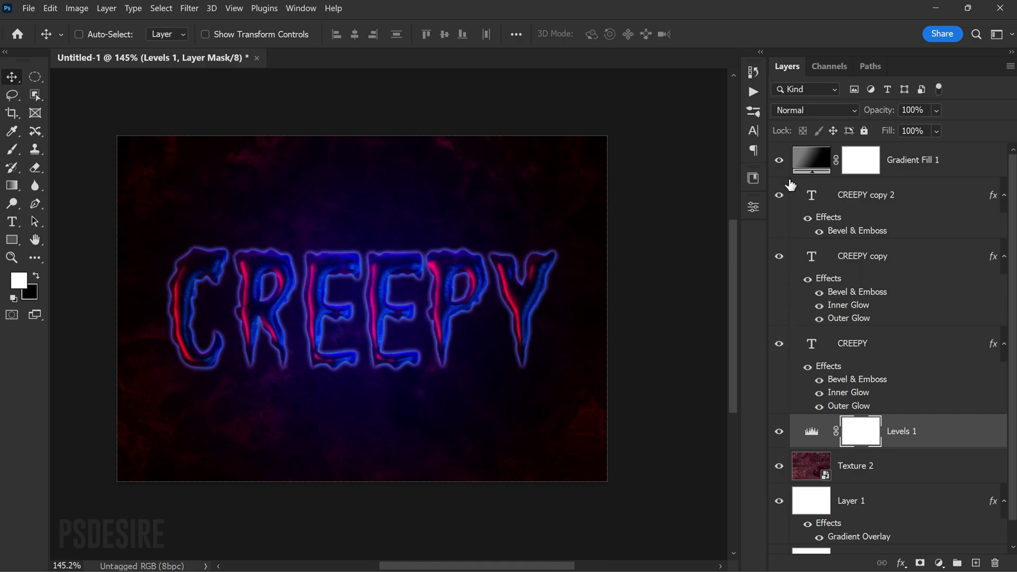
left_click(779, 160)
left_click(778, 159)
scroll(598, 213, "down", 2)
scroll(450, 263, "up", 3)
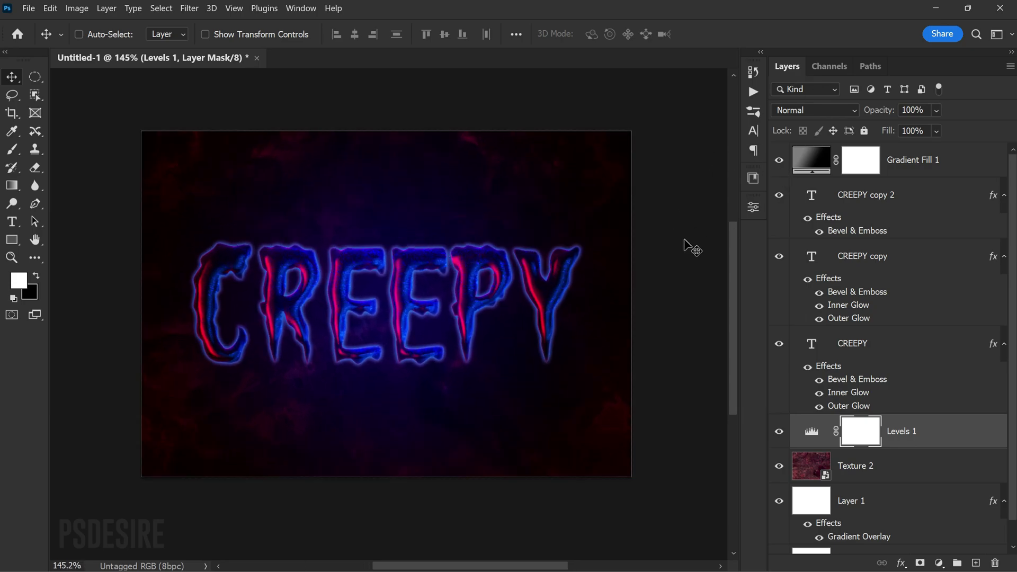
Review the Bevel & Emboss settings of the original CREEPY text layer and close them without changes.
left_click(872, 387)
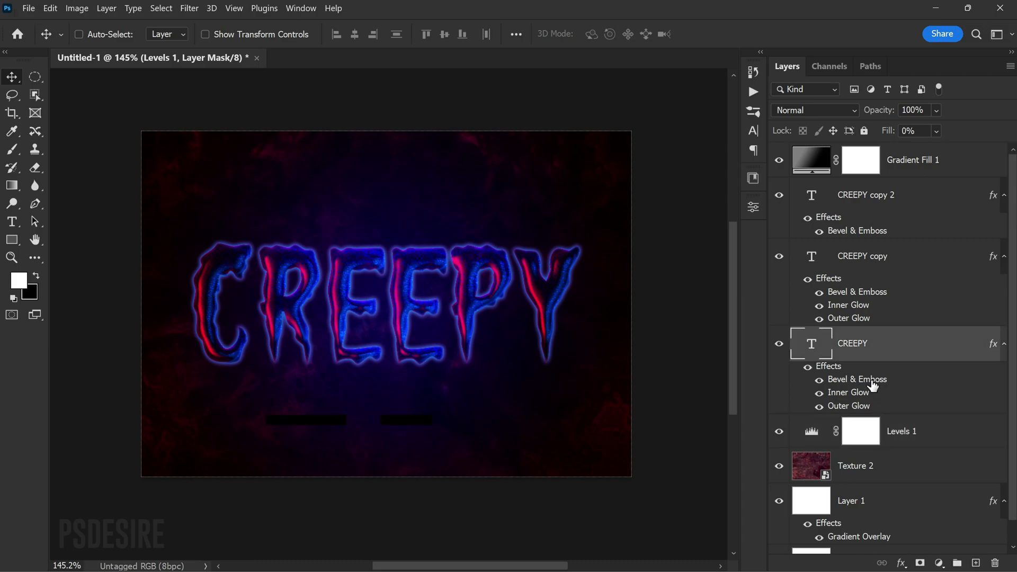
double_click(873, 386)
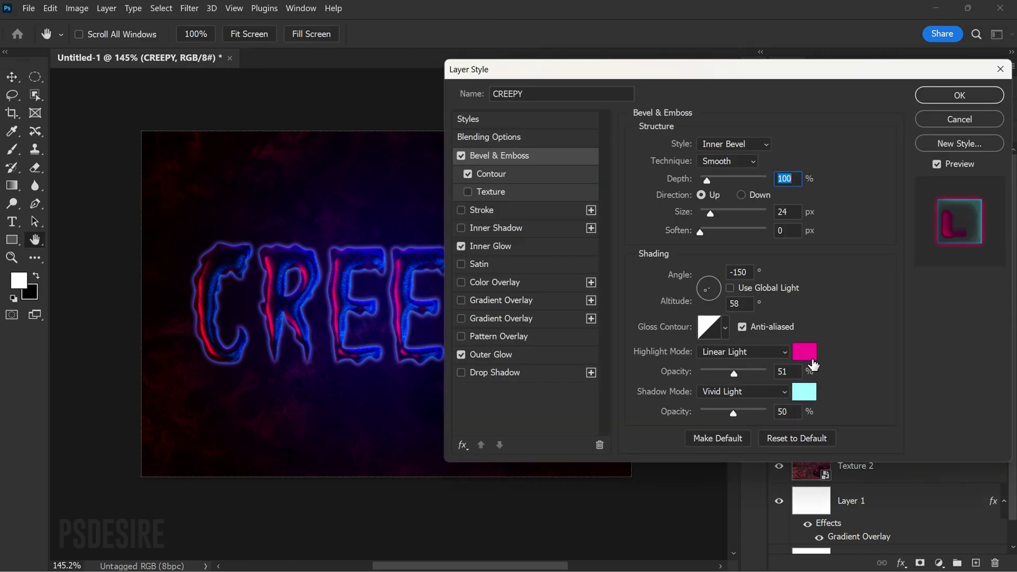
left_click(956, 95)
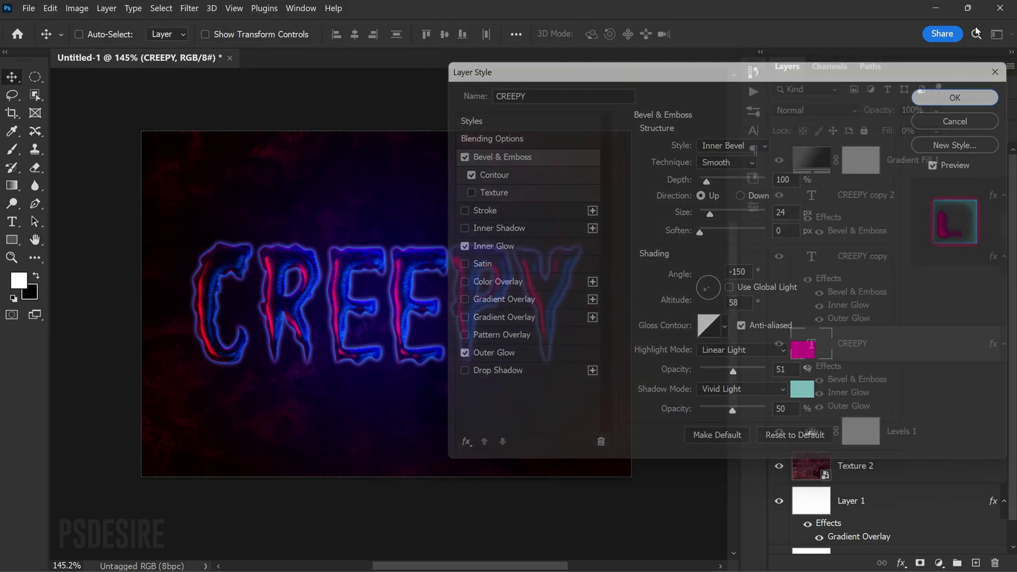